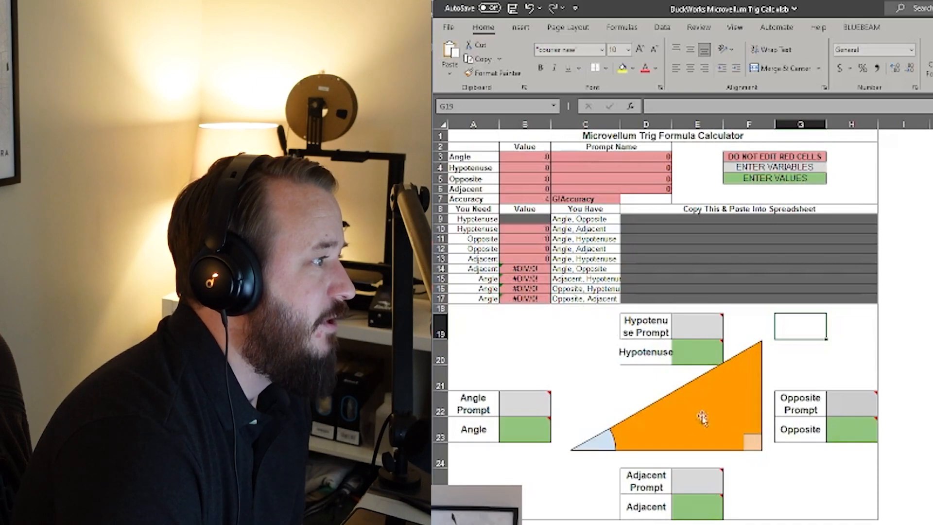
# Examine the calculator's Angle Prompt cell and the formula output cells for the first three known-value combinations.
pyautogui.click(527, 407)
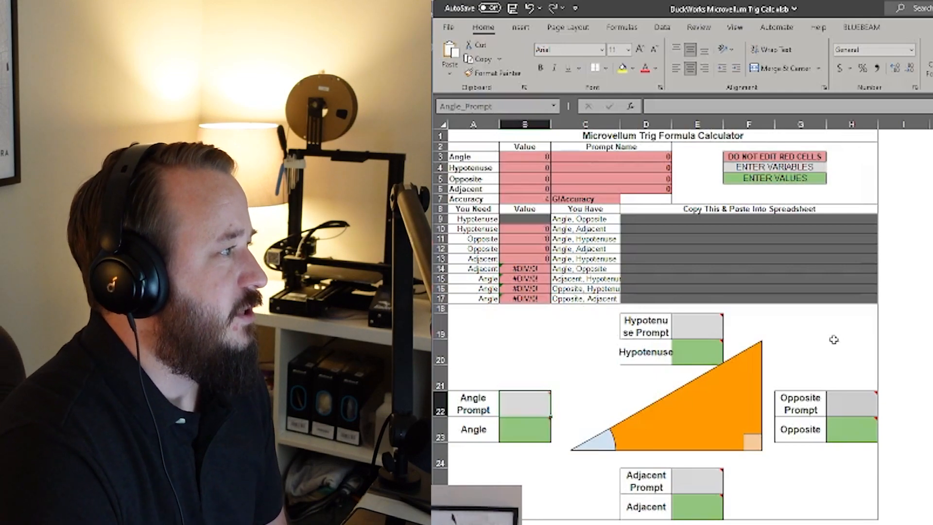
pyautogui.click(832, 219)
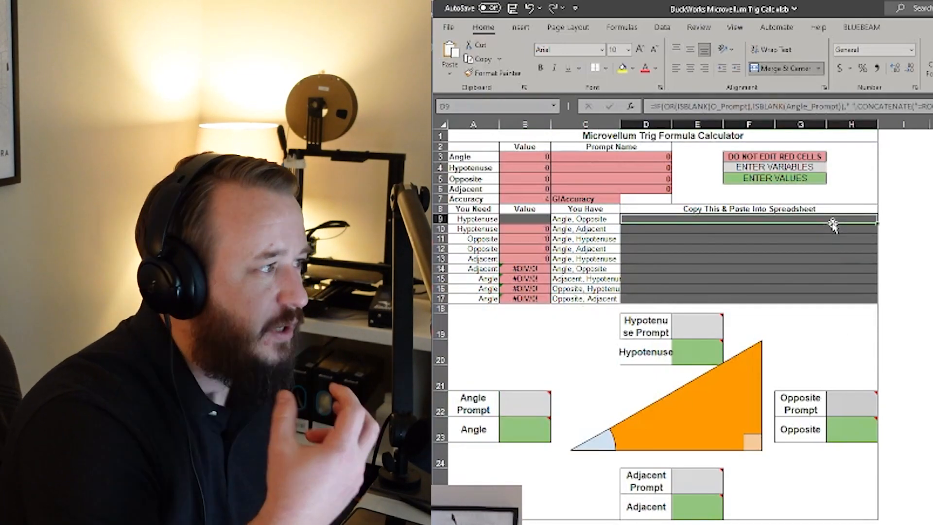
pyautogui.click(831, 228)
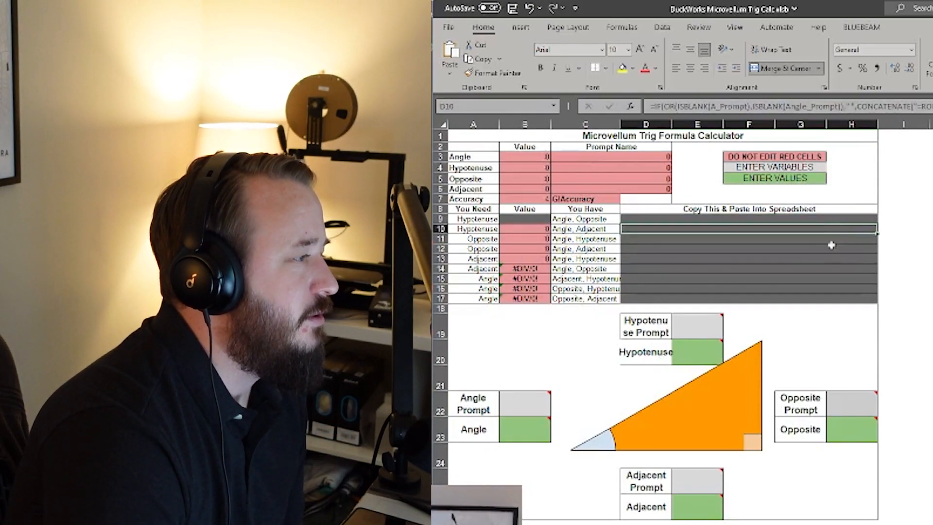
pyautogui.click(832, 242)
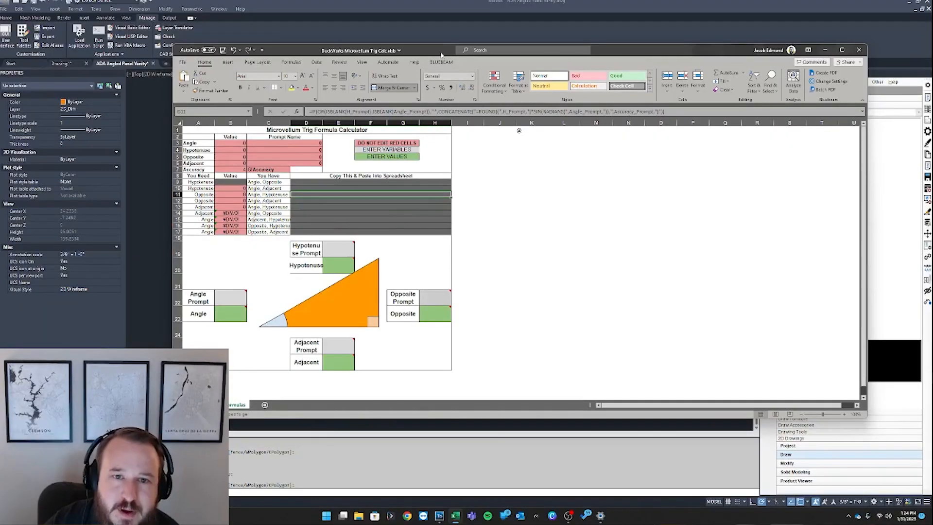
# Move and narrow the trig calculator workbook window so the panel drawing shows beside it, and return to the drawing.
pyautogui.moveTo(441, 54); pyautogui.dragTo(502, 67)
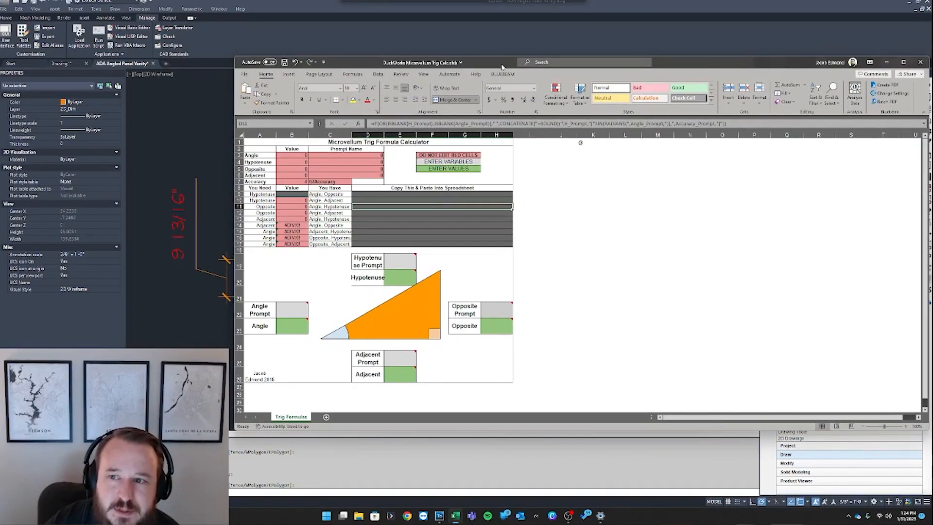
pyautogui.moveTo(233, 183)
pyautogui.mouseDown()
pyautogui.moveTo(631, 197)
pyautogui.moveTo(558, 202)
pyautogui.mouseUp()
pyautogui.click(858, 218)
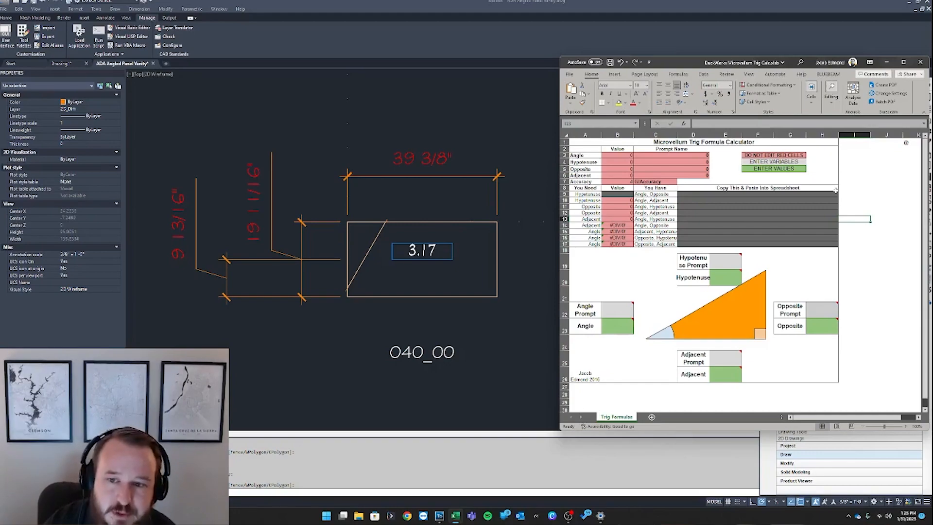
pyautogui.click(537, 223)
pyautogui.scroll(1, 382, 219)
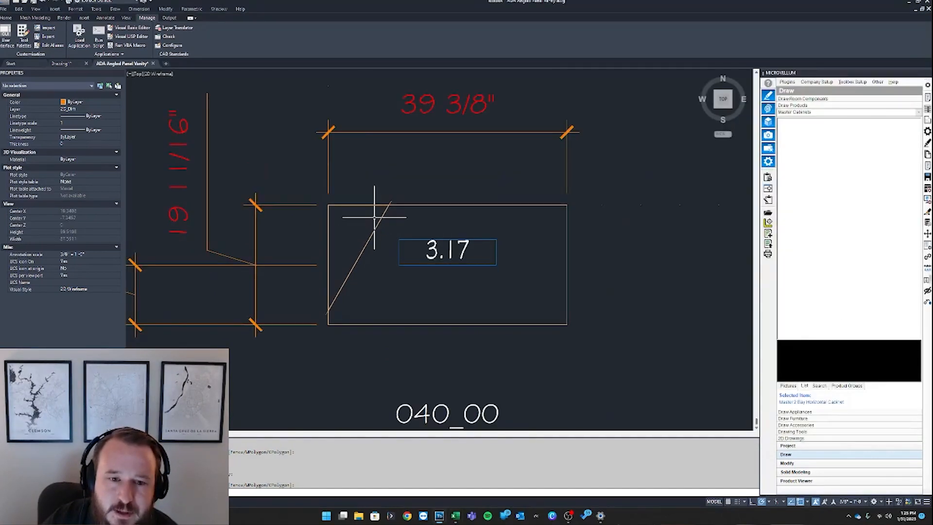
pyautogui.scroll(-1, 382, 201)
pyautogui.click(365, 207)
pyautogui.click(365, 209)
pyautogui.write('x')
pyautogui.press('Return')
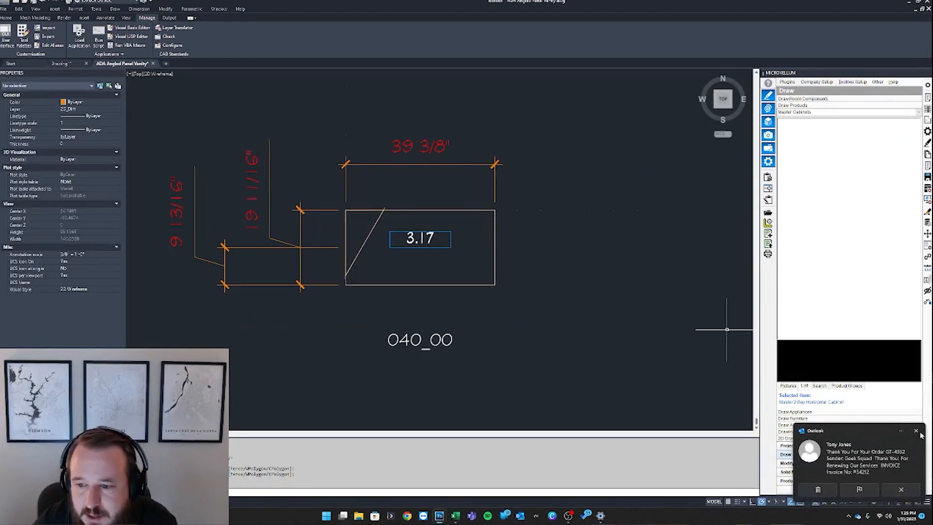
pyautogui.click(916, 430)
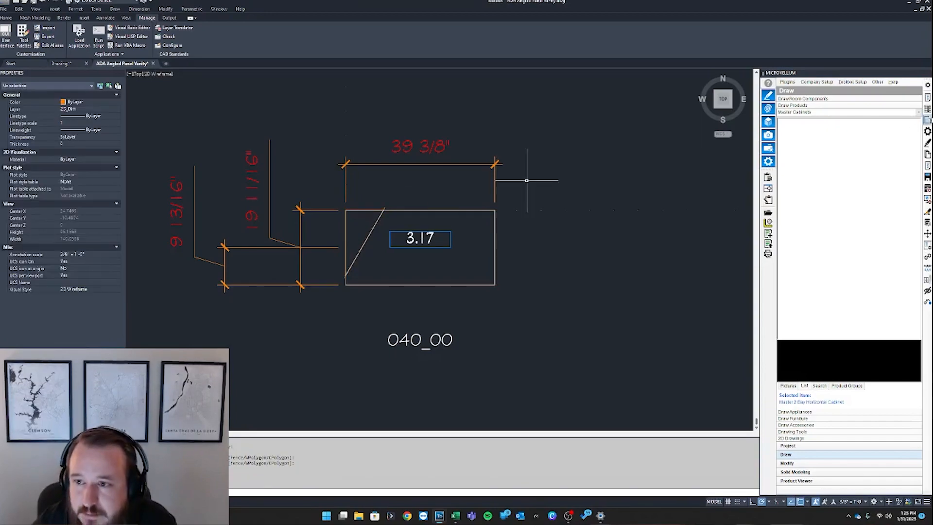
# Open the prompts of panel 3.17, review its Triangle Hypotenuse and Angle values, and close them without changes.
pyautogui.click(928, 98)
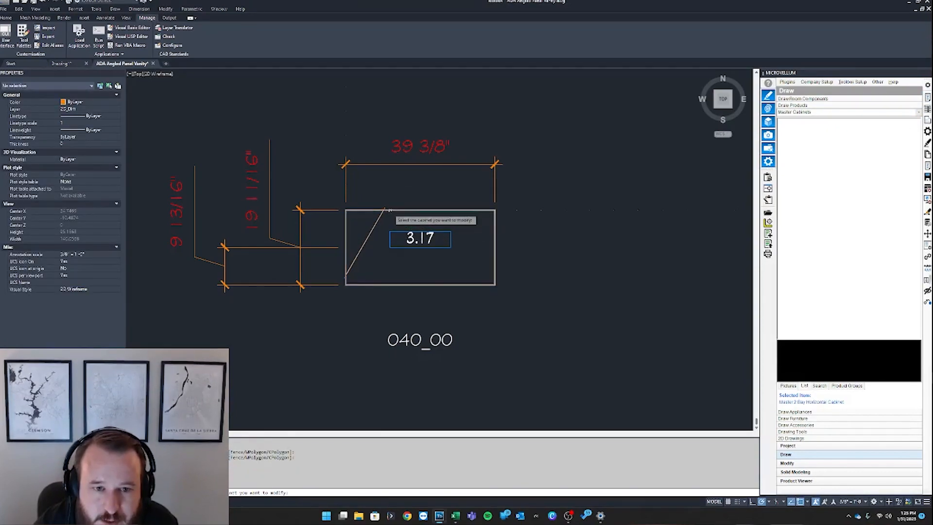
pyautogui.click(390, 209)
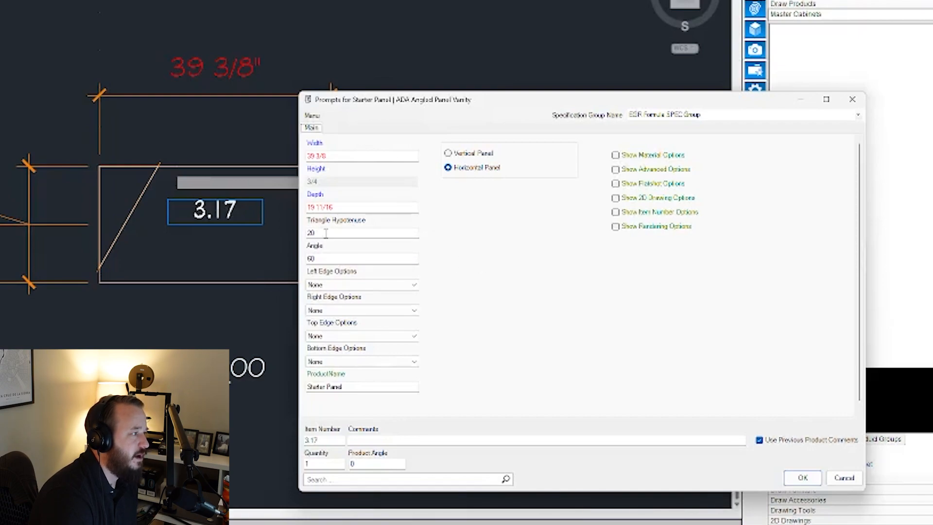
pyautogui.click(843, 477)
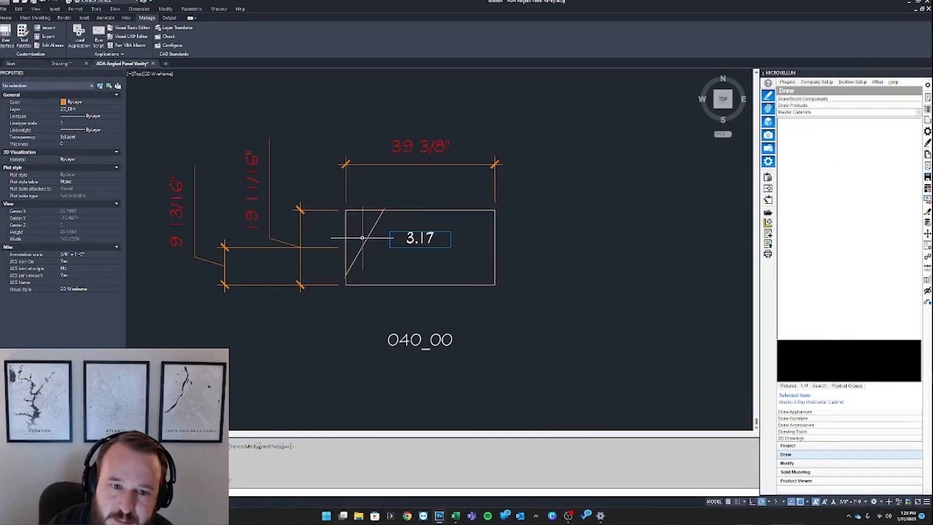
# Copy the starter panel 3.17 to an empty area beside the original.
pyautogui.scroll(3, 119, 149)
pyautogui.scroll(-2, 308, 188)
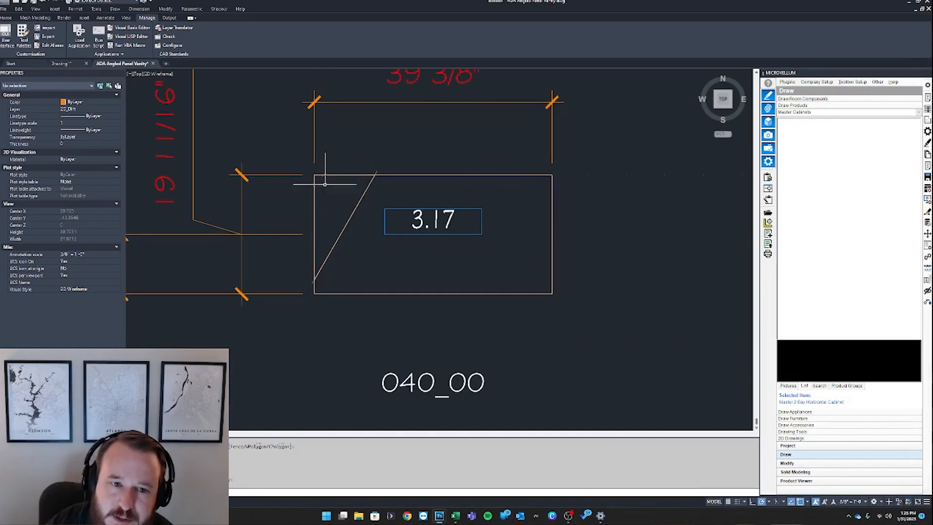
pyautogui.write('co')
pyautogui.press('space')
pyautogui.click(344, 177)
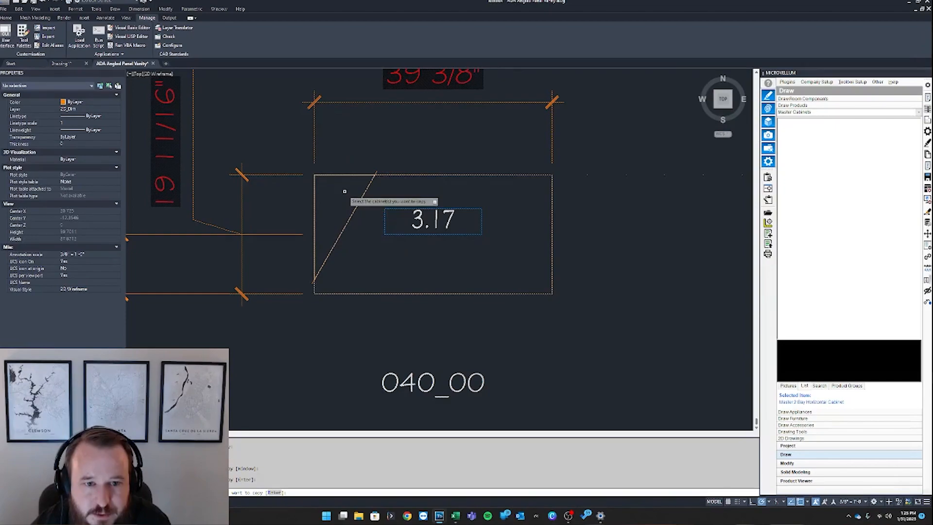
pyautogui.rightClick(345, 187)
pyautogui.click(357, 191)
pyautogui.scroll(-5, 340, 194)
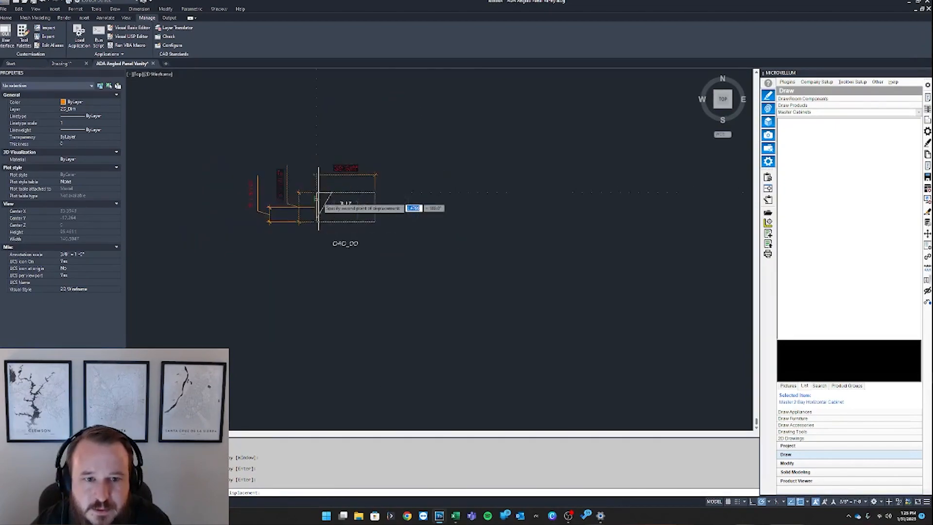
pyautogui.click(439, 196)
pyautogui.scroll(5, 439, 196)
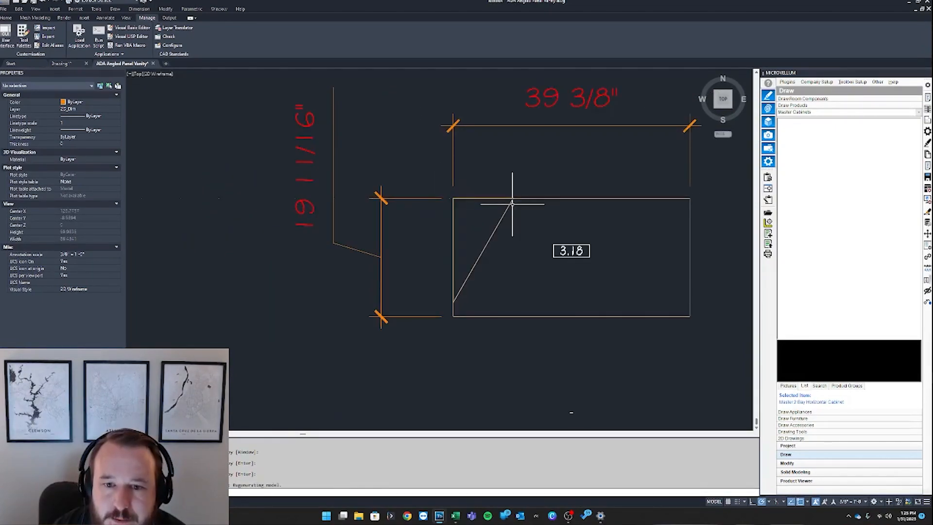
# In the copied panel's prompts, set the Triangle Hypotenuse to 30 and the Angle to 30, and apply them.
pyautogui.click(512, 203)
pyautogui.click(489, 225)
pyautogui.press('Escape')
pyautogui.scroll(3, 489, 225)
pyautogui.scroll(-3, 534, 209)
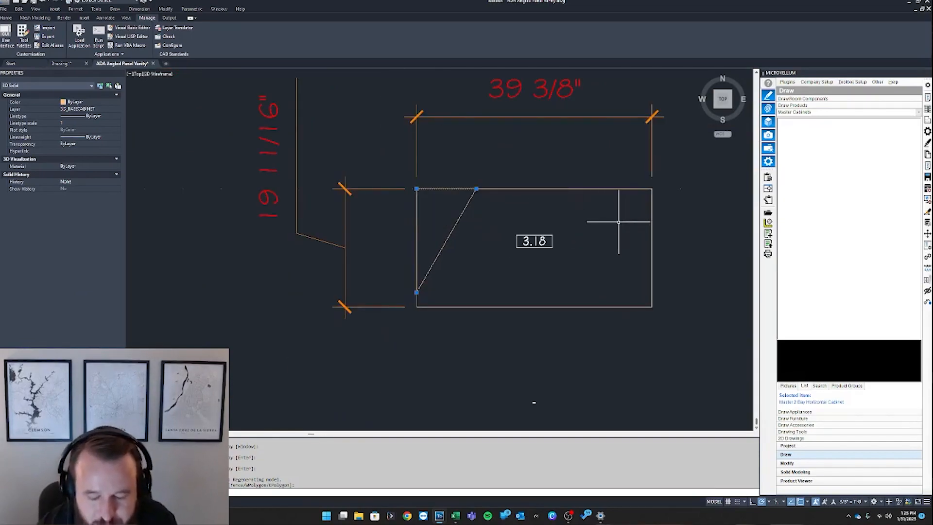
pyautogui.scroll(2, 454, 208)
pyautogui.scroll(-2, 423, 203)
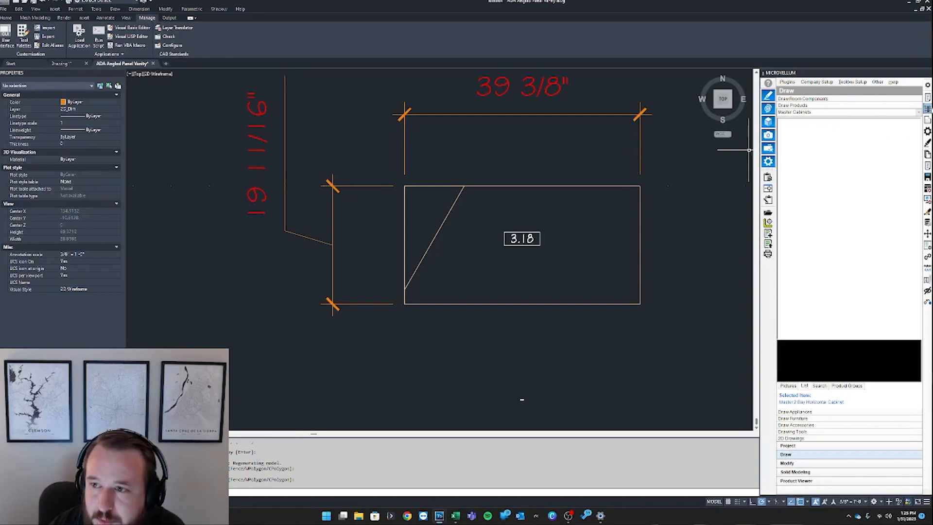
pyautogui.click(452, 207)
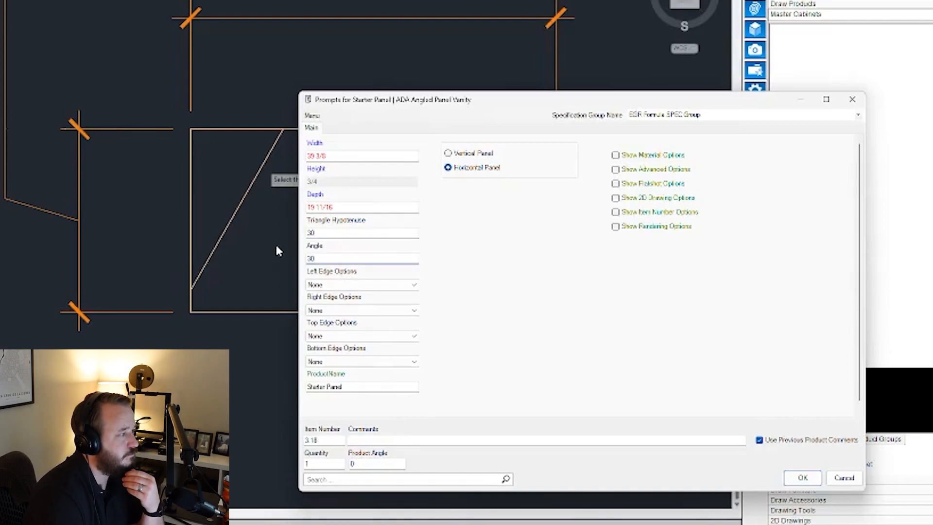
pyautogui.click(811, 478)
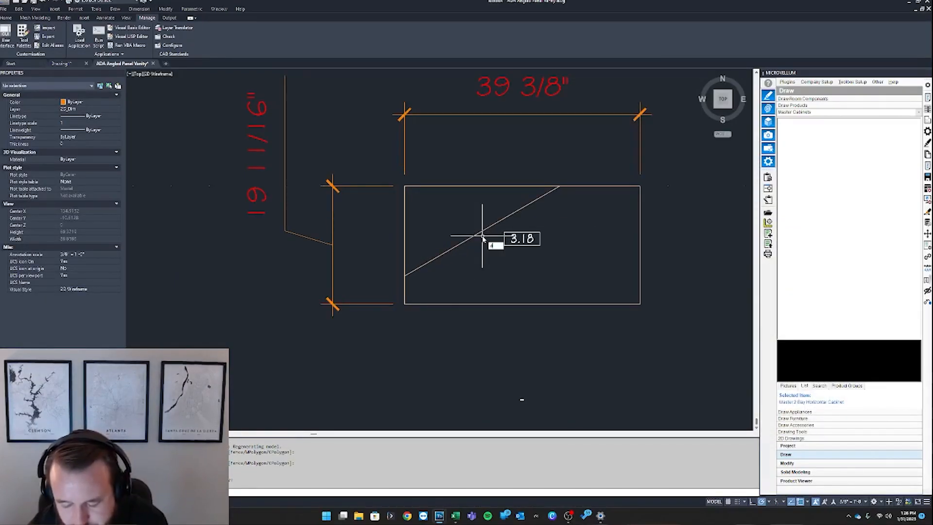
# Add an aligned dimension along the diagonal cut line of the copied panel.
pyautogui.write('dimali')
pyautogui.press('Return')
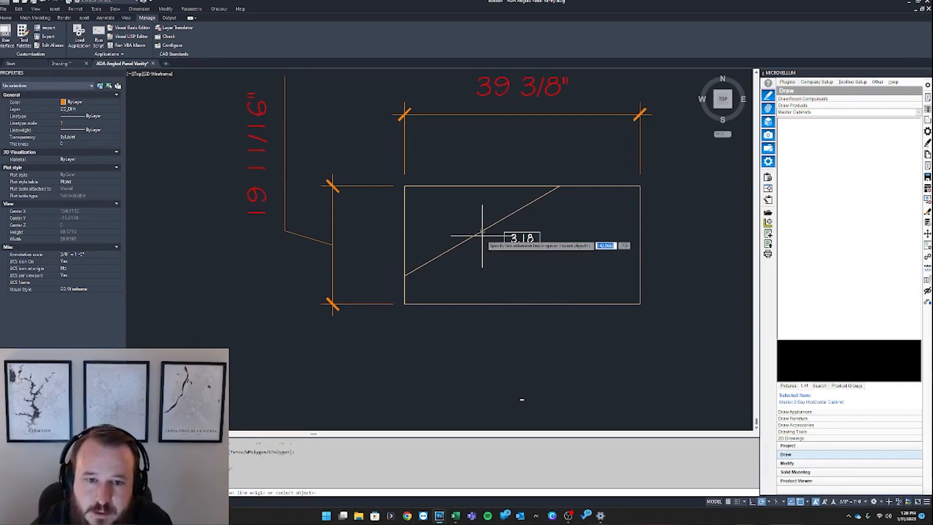
pyautogui.click(405, 276)
pyautogui.click(558, 187)
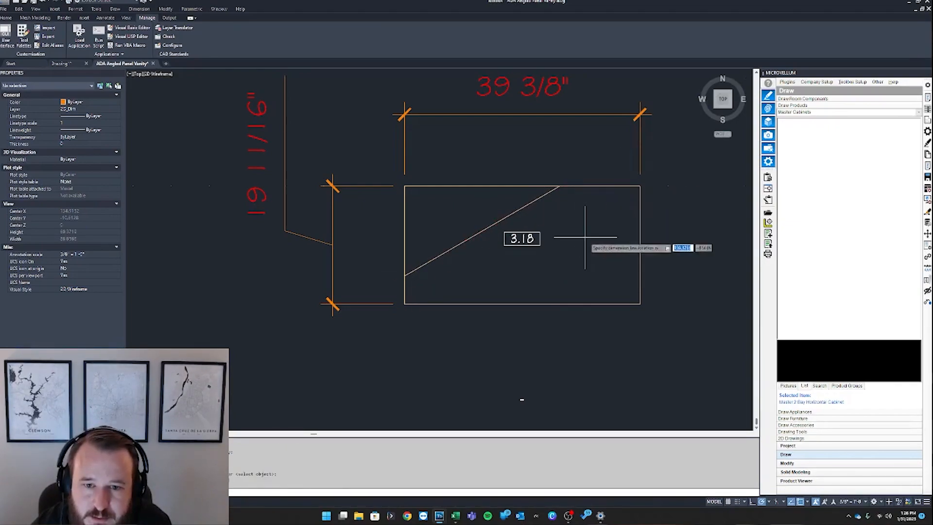
pyautogui.click(587, 243)
# Add an angular dimension between the copied panel's diagonal cut line and its upper edge.
pyautogui.write('dimang')
pyautogui.press('Return')
pyautogui.click(531, 201)
pyautogui.click(524, 186)
pyautogui.click(450, 213)
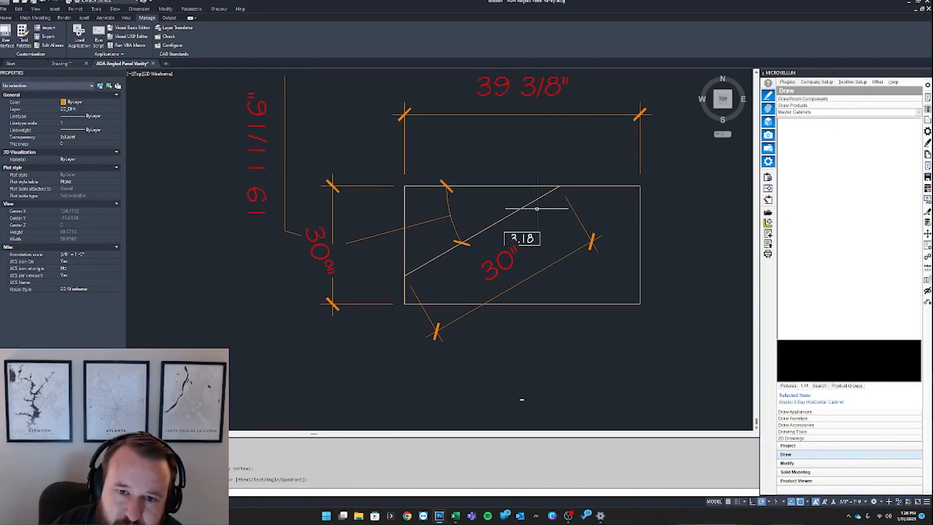
# Inspect the diagonal cut line on the original panel 3.17 and return to the dimensioned copy.
pyautogui.scroll(-5, 447, 217)
pyautogui.scroll(8, 256, 222)
pyautogui.click(264, 207)
pyautogui.scroll(-4, 413, 158)
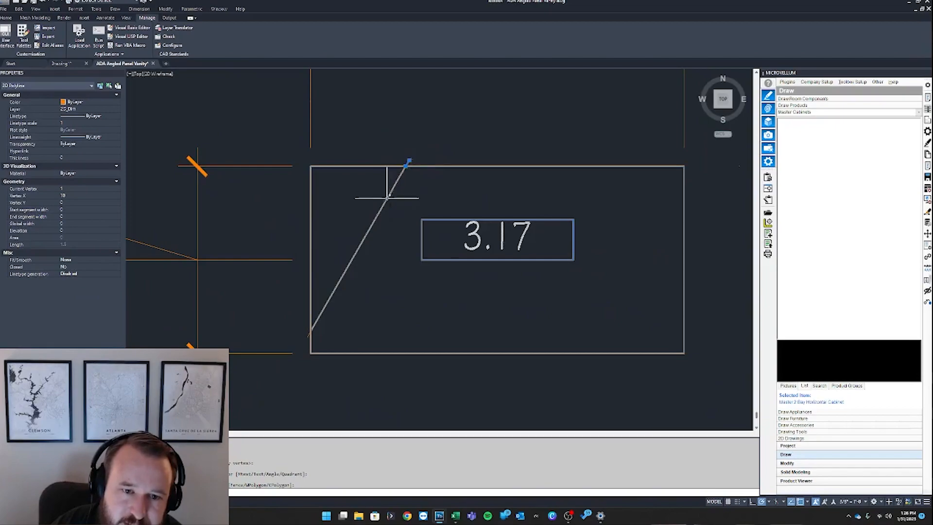
pyautogui.scroll(-4, 313, 331)
pyautogui.moveTo(525, 294); pyautogui.dragTo(359, 298, button='middle')
pyautogui.moveTo(611, 277); pyautogui.dragTo(466, 263, button='middle')
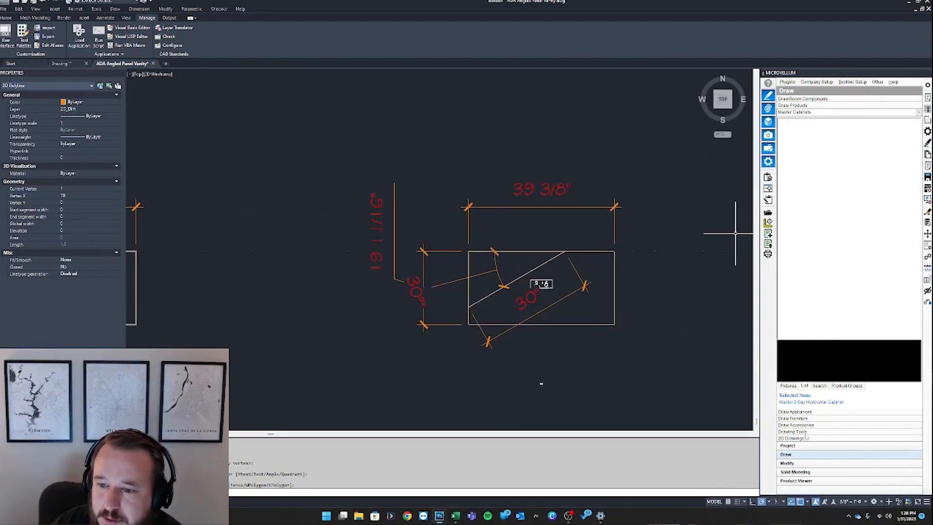
# Draw the copied panel's part in 2D to show its machining.
pyautogui.click(801, 462)
pyautogui.click(804, 219)
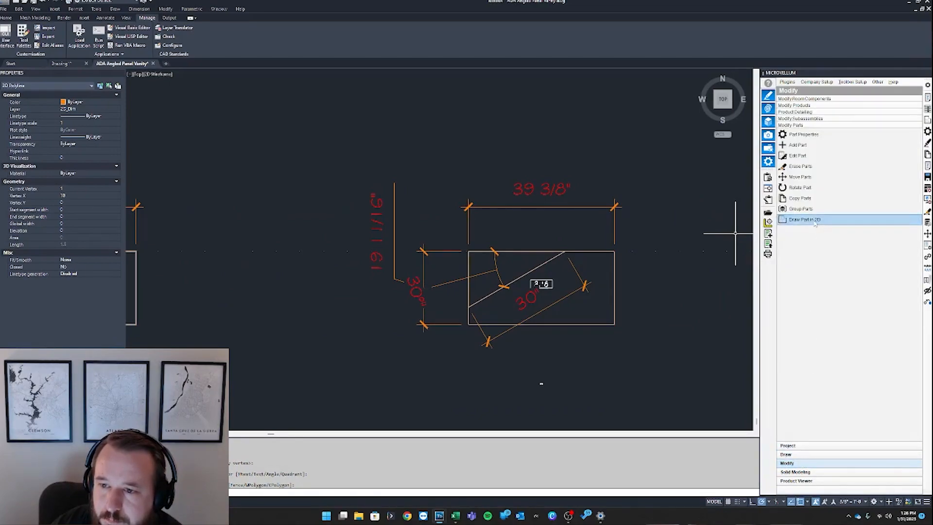
pyautogui.click(541, 251)
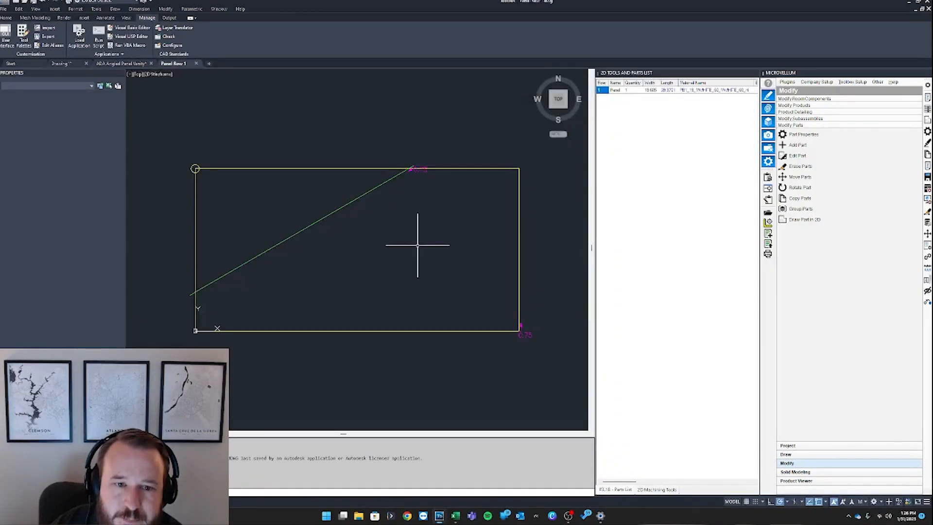
# Examine the diagonal route polyline in the 2D part drawing, including where its ends cross the panel edges.
pyautogui.click(383, 184)
pyautogui.scroll(5, 417, 170)
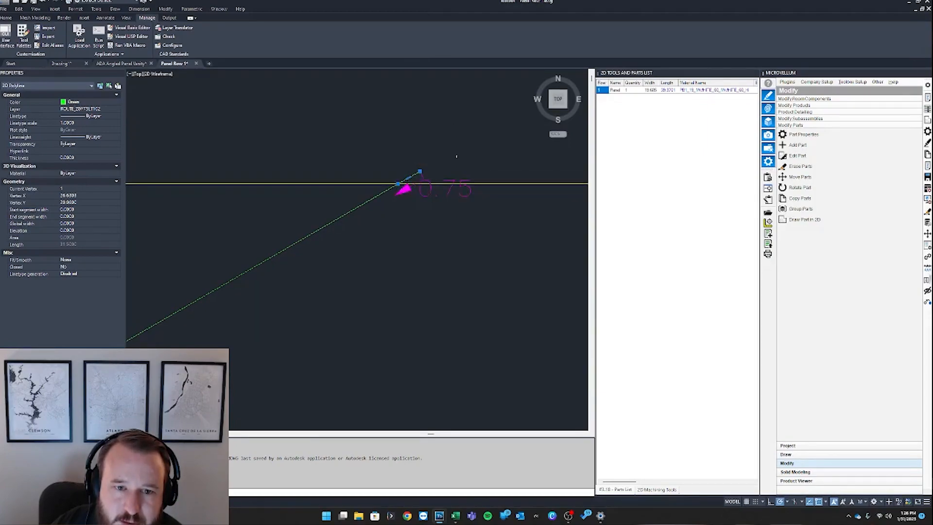
pyautogui.scroll(-4, 383, 199)
pyautogui.scroll(5, 260, 245)
pyautogui.scroll(-6, 220, 276)
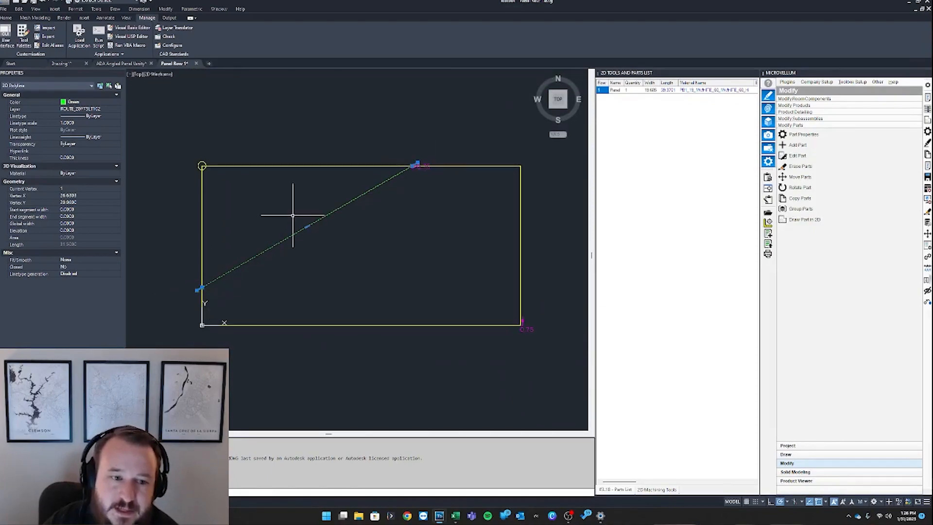
pyautogui.press('Escape')
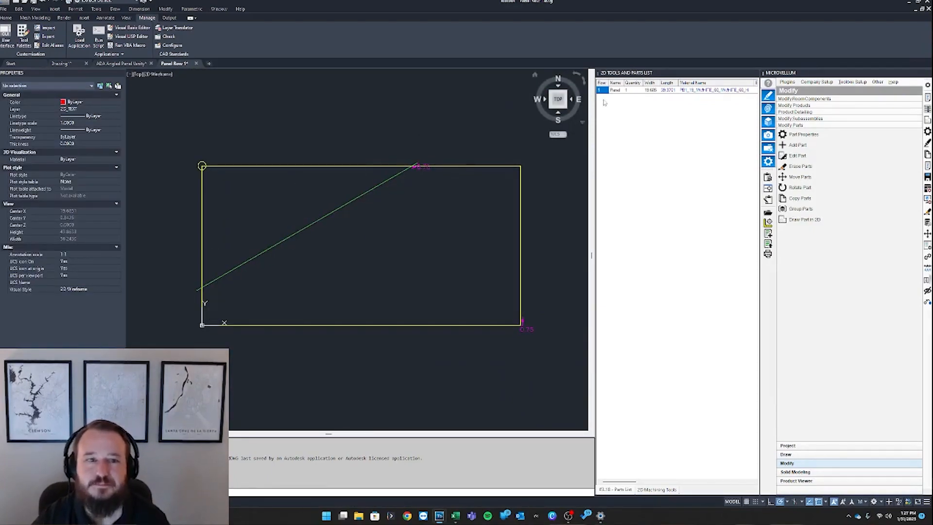
# Close the 2D tools and parts list and the Panel Row 1 drawing without saving.
pyautogui.click(755, 73)
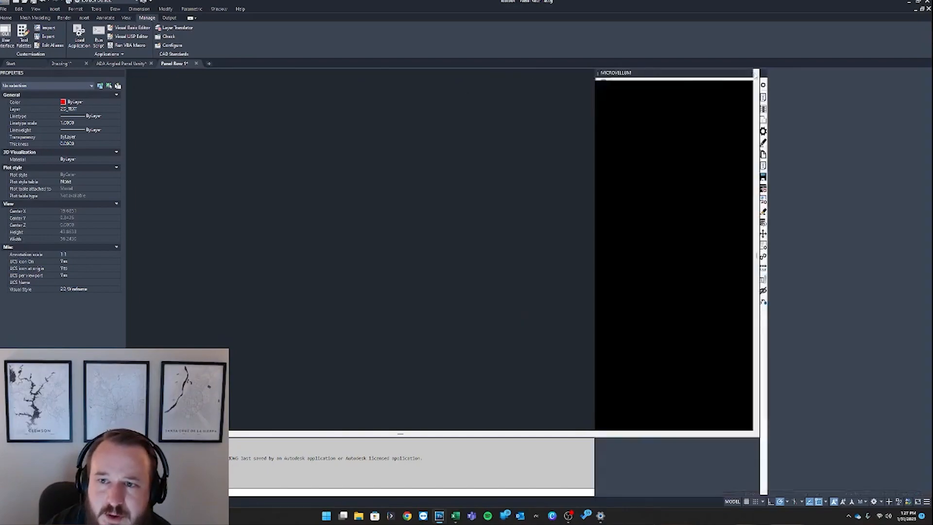
pyautogui.click(197, 64)
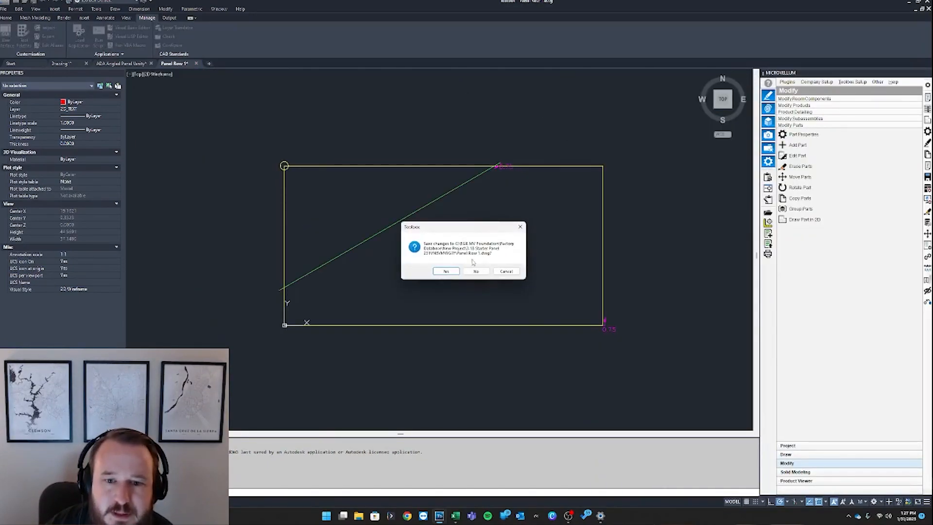
pyautogui.click(474, 268)
# Place a Misc Panel from the Parts category at a point beyond the dimensioned copy, accepting its default prompts.
pyautogui.scroll(-5, 413, 264)
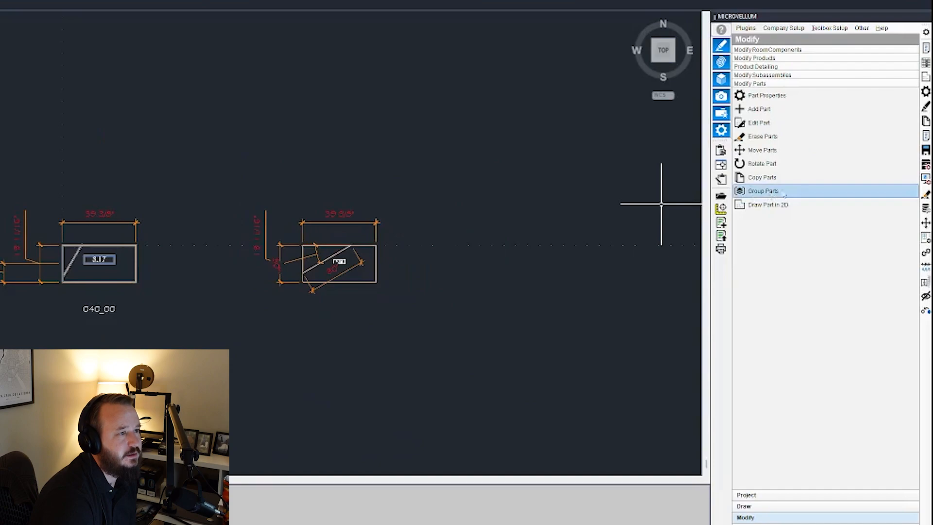
pyautogui.click(759, 506)
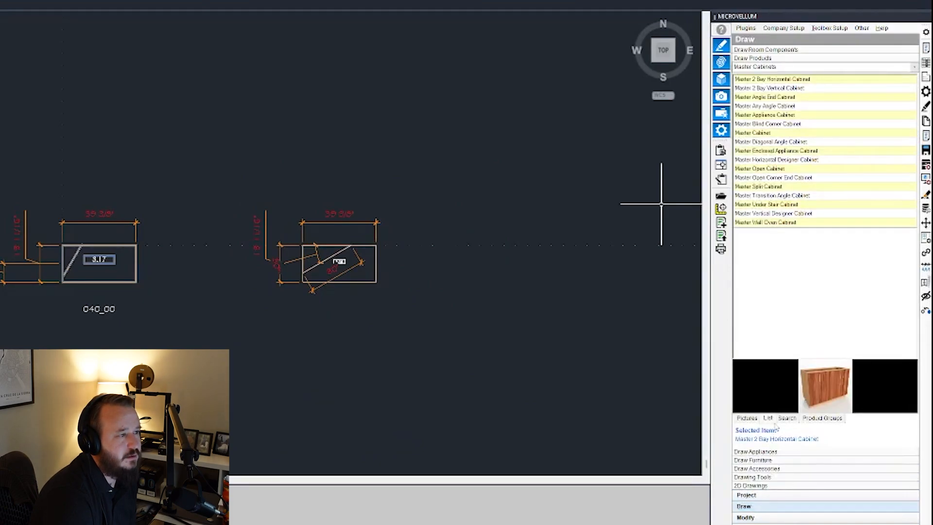
pyautogui.click(915, 68)
pyautogui.click(789, 142)
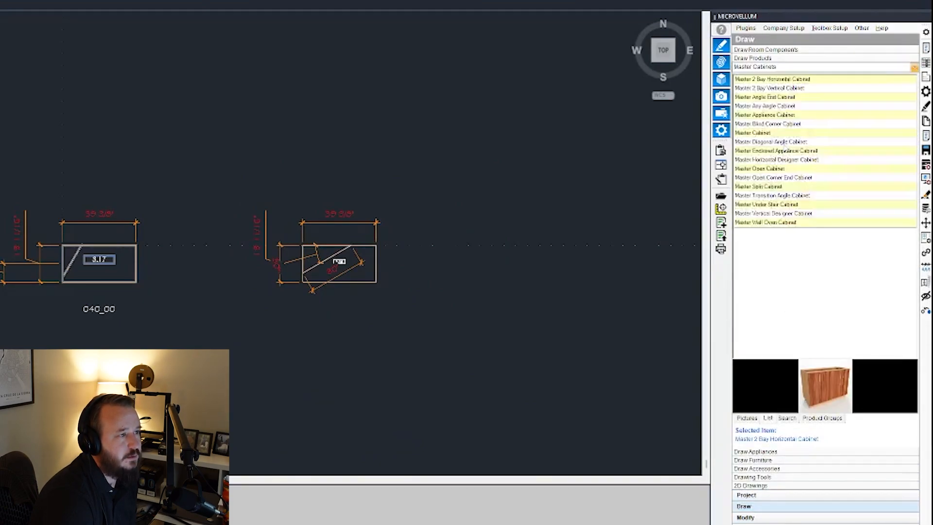
pyautogui.rightClick(758, 118)
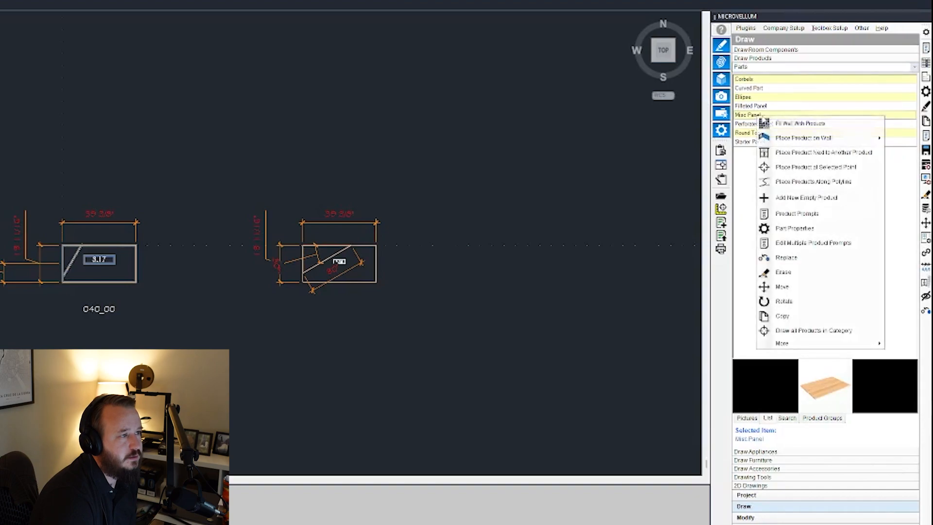
pyautogui.click(814, 166)
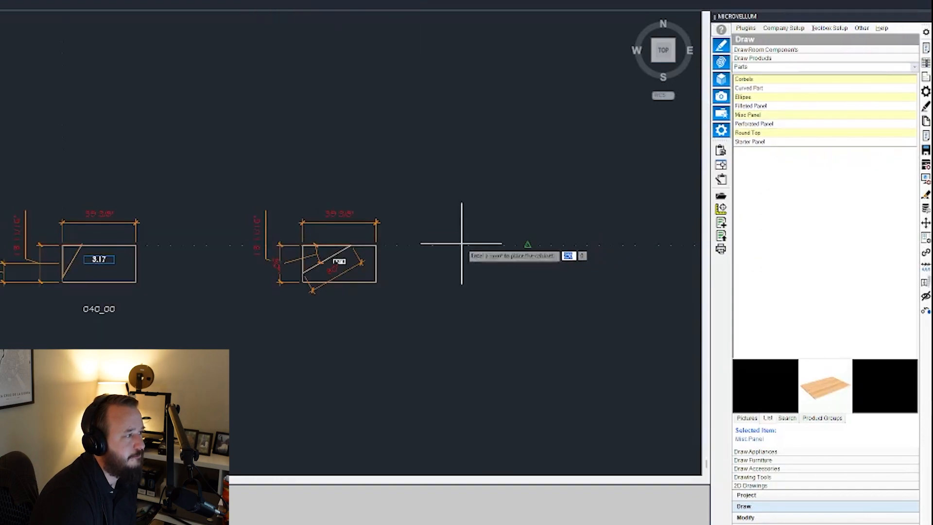
pyautogui.click(460, 246)
pyautogui.click(759, 450)
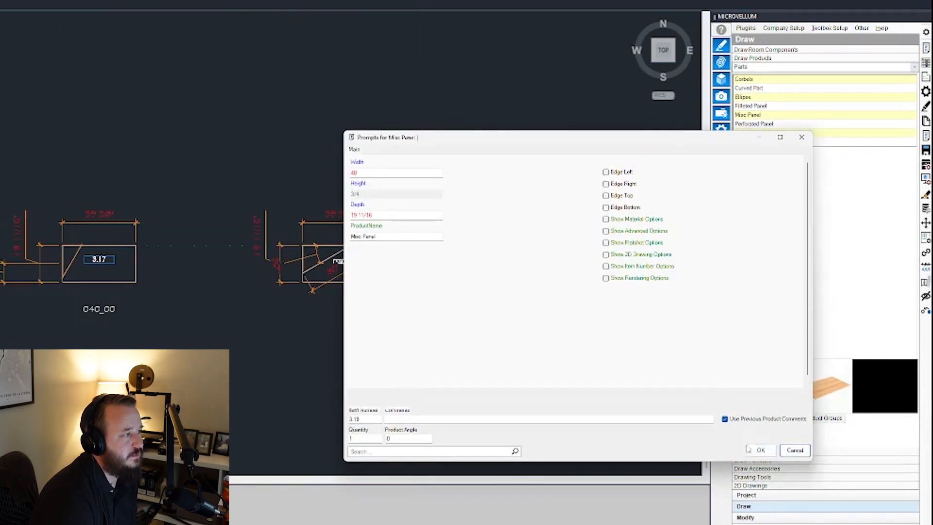
pyautogui.moveTo(584, 282); pyautogui.dragTo(400, 302, button='middle')
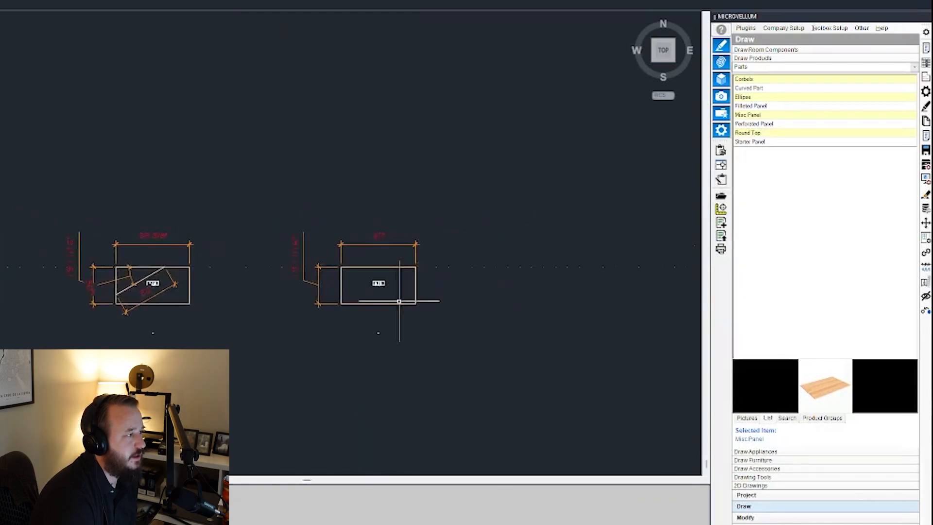
# Insert a new prompt row above Edge Left in the Misc Panel's prompt sheet and name it Triangle Hypotenuse.
pyautogui.scroll(3, 400, 302)
pyautogui.scroll(-3, 451, 220)
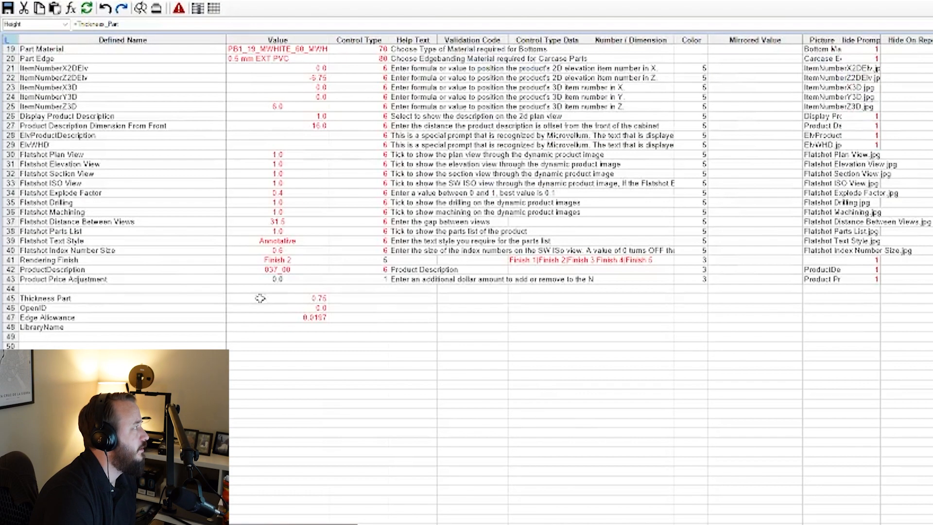
pyautogui.scroll(6, 58, 106)
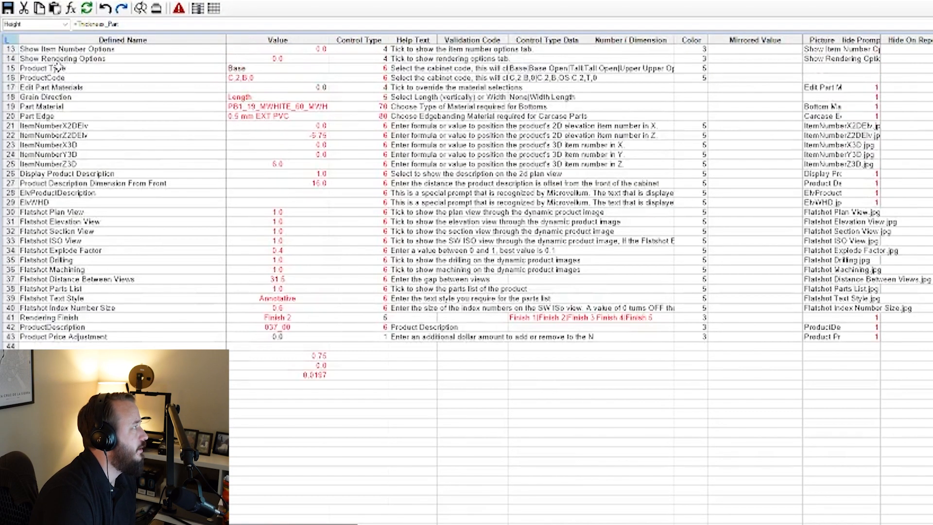
pyautogui.click(47, 78)
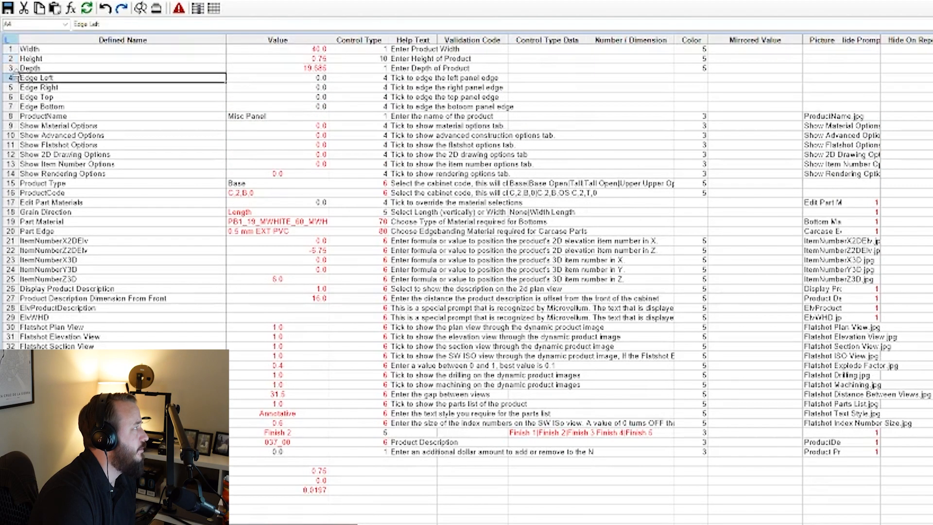
pyautogui.click(9, 78)
pyautogui.rightClick(10, 79)
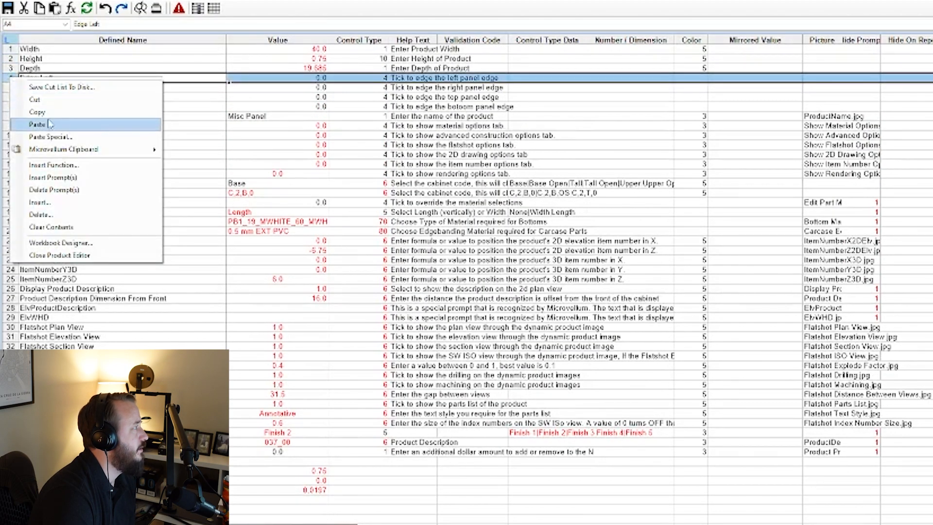
pyautogui.click(52, 177)
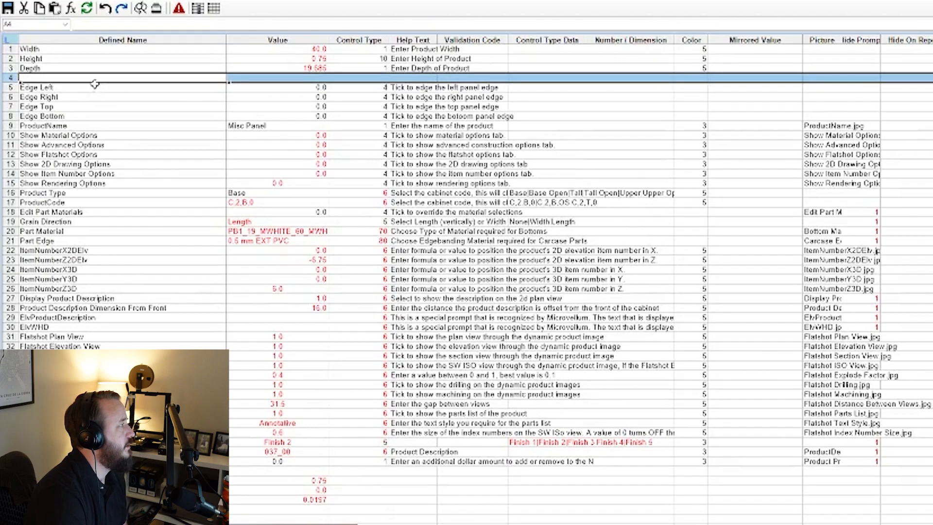
pyautogui.click(95, 79)
pyautogui.write('riangle Hypotenuse')
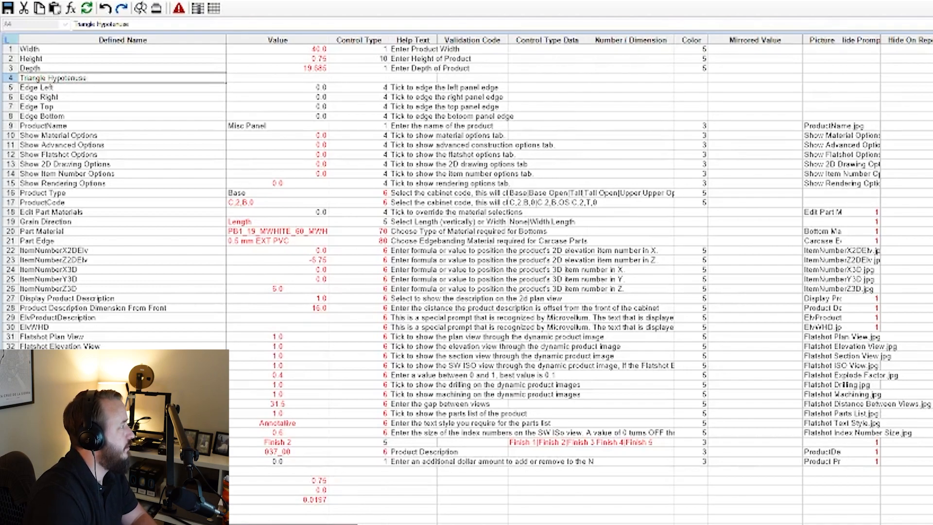
# Give the Triangle Hypotenuse prompt the value 20, control type 1 and help text "Enter the hypotenuse length of your triangle.".
pyautogui.click(312, 78)
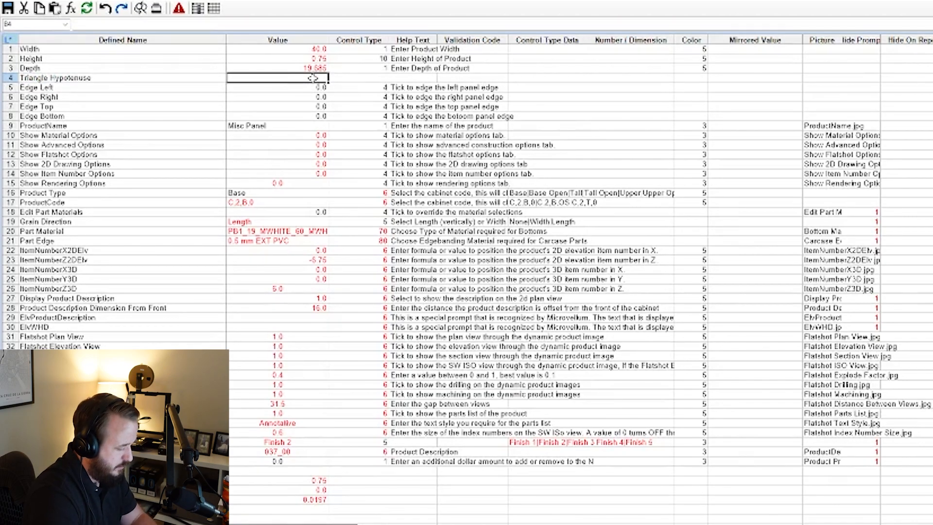
pyautogui.write('230')
pyautogui.press('Tab')
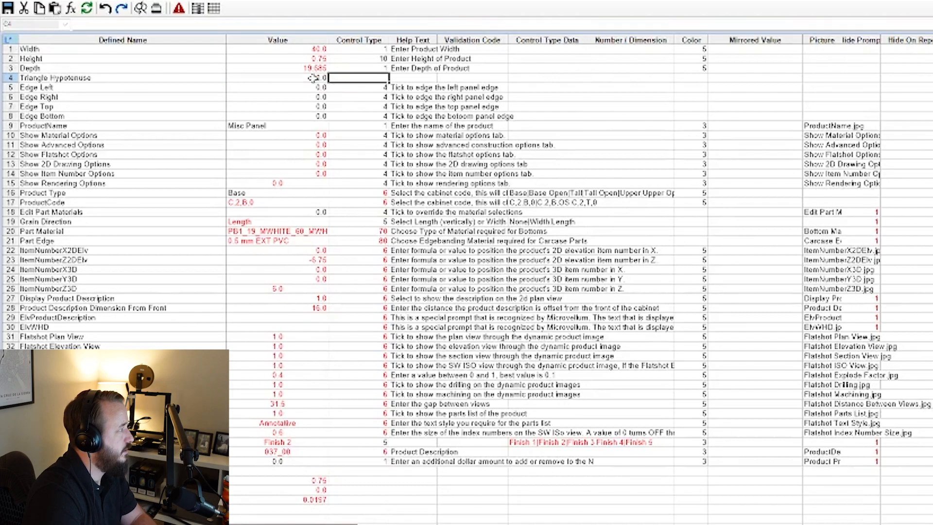
pyautogui.write('1')
pyautogui.press('Tab')
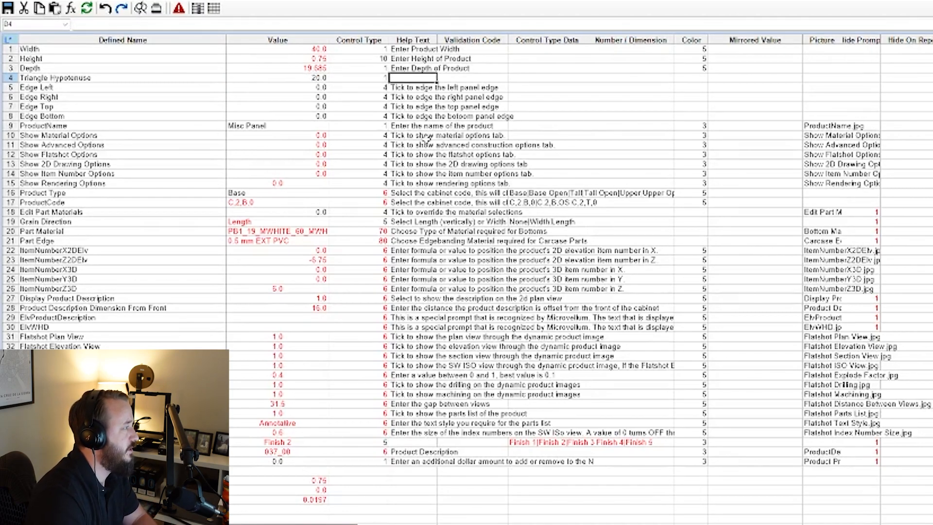
pyautogui.write('Enter the hypotenuse length of your triangle.')
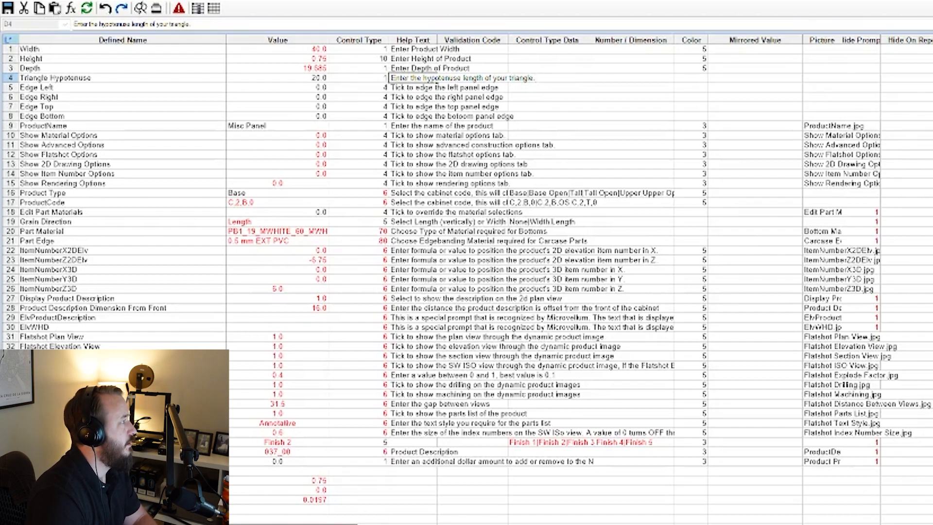
pyautogui.press('Down')
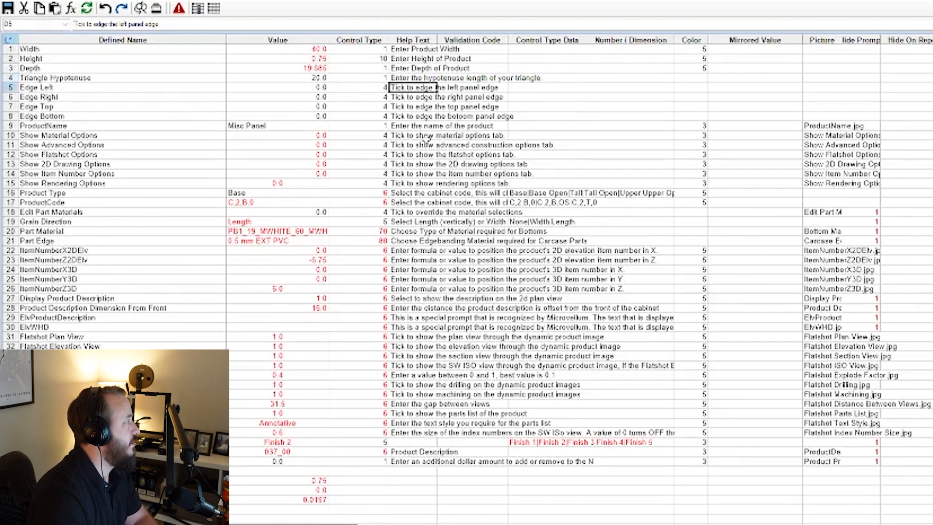
# Insert another prompt row directly below Triangle Hypotenuse and name it Angle.
pyautogui.click(10, 87)
pyautogui.rightClick(12, 88)
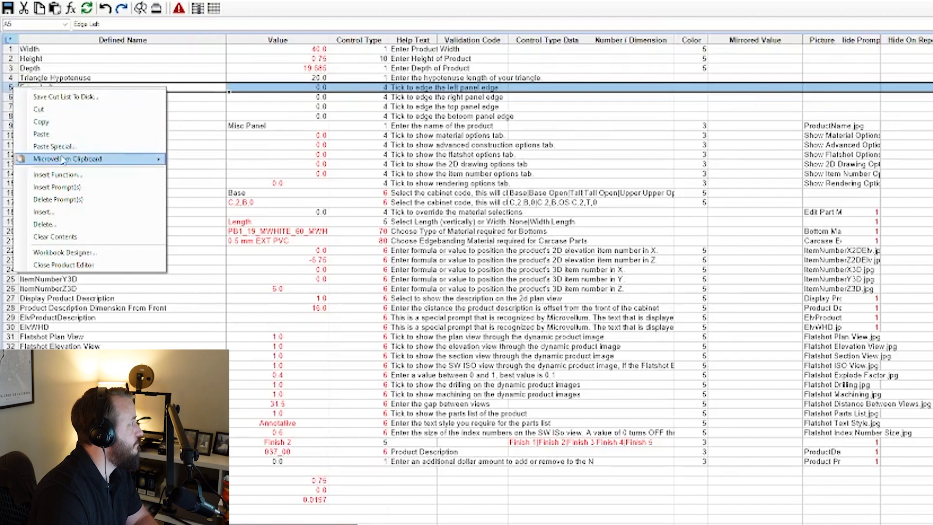
pyautogui.click(59, 187)
pyautogui.click(81, 87)
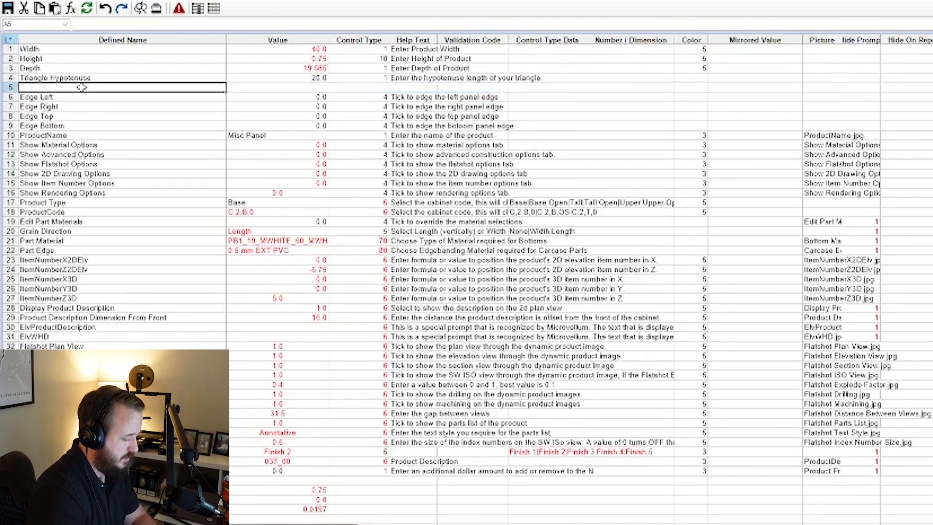
pyautogui.write('Angle')
# Give the Angle prompt the value 30, control type 1 and help text "Enter the angle of your triangle.".
pyautogui.press('Tab')
pyautogui.press('Tab')
pyautogui.hotkey('shift', 'Tab')
pyautogui.write('30')
pyautogui.press('Tab')
pyautogui.press('Tab')
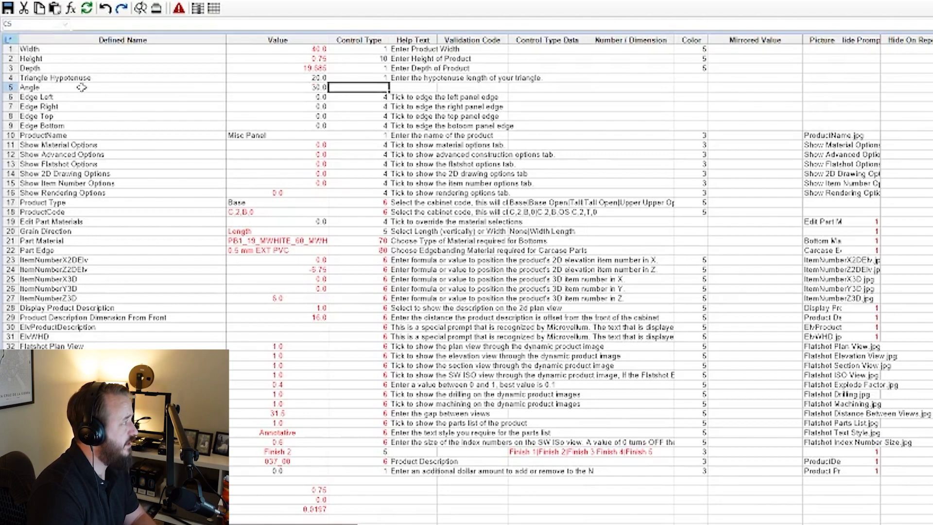
pyautogui.write('1')
pyautogui.press('Tab')
pyautogui.write('Entr')
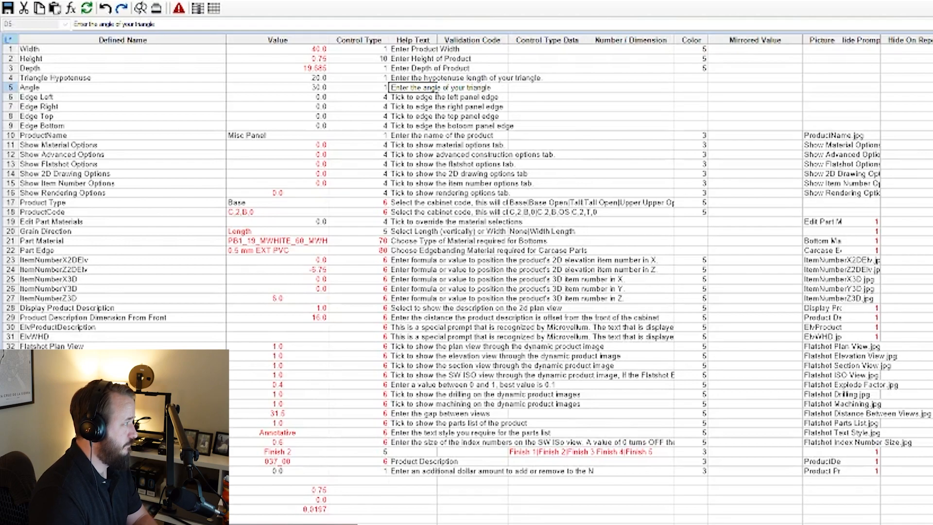
pyautogui.press('Return')
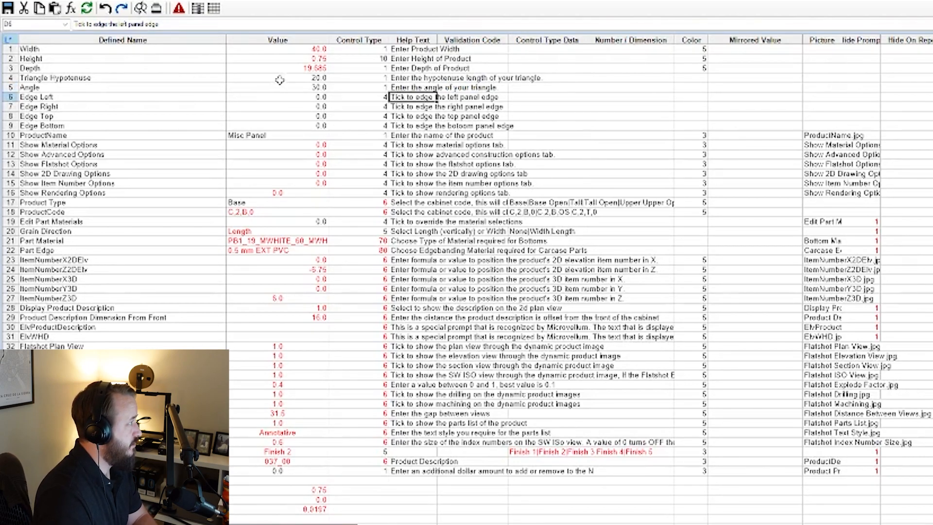
# Define names for the Triangle Hypotenuse and Angle value cells and check the name assigned to each.
pyautogui.moveTo(281, 79); pyautogui.dragTo(278, 86)
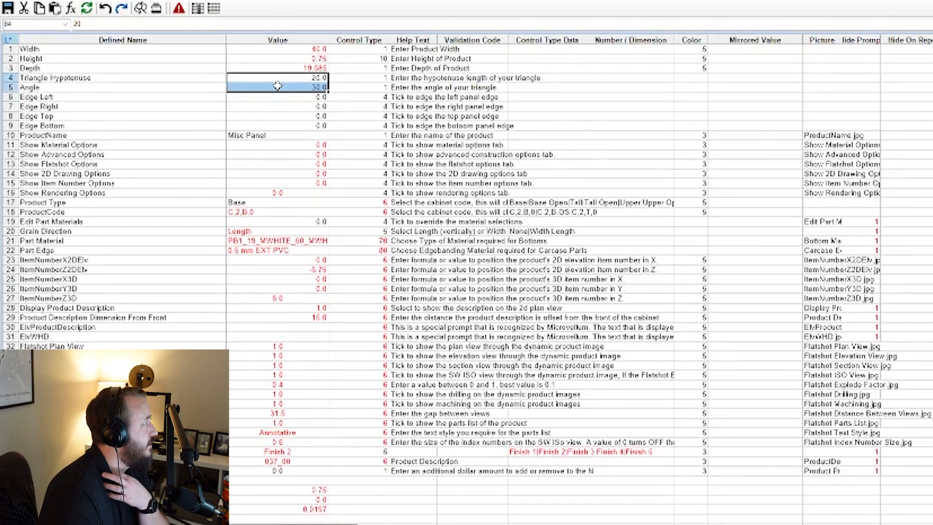
pyautogui.rightClick(280, 85)
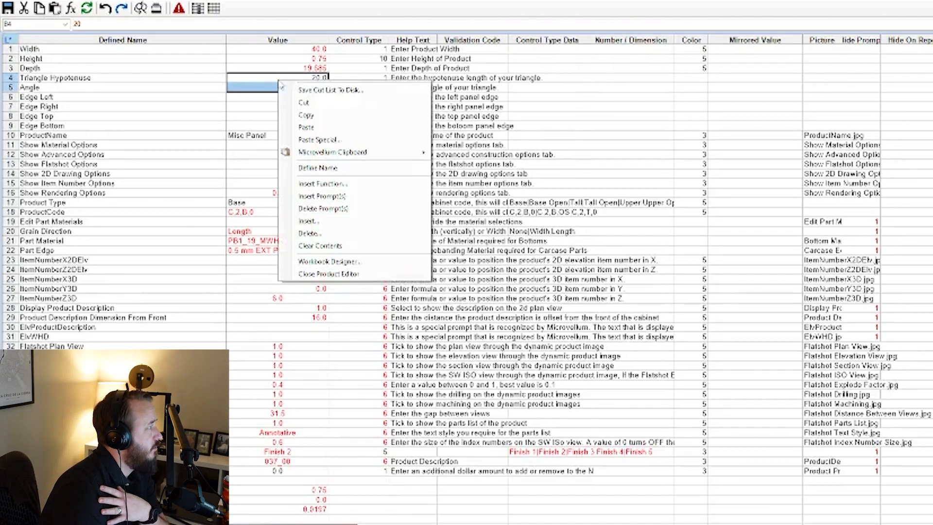
pyautogui.click(329, 168)
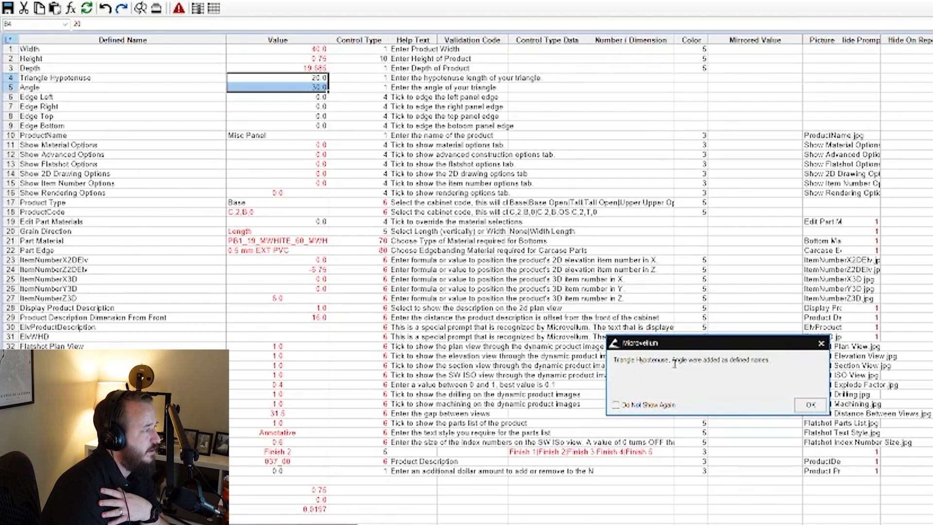
pyautogui.click(810, 404)
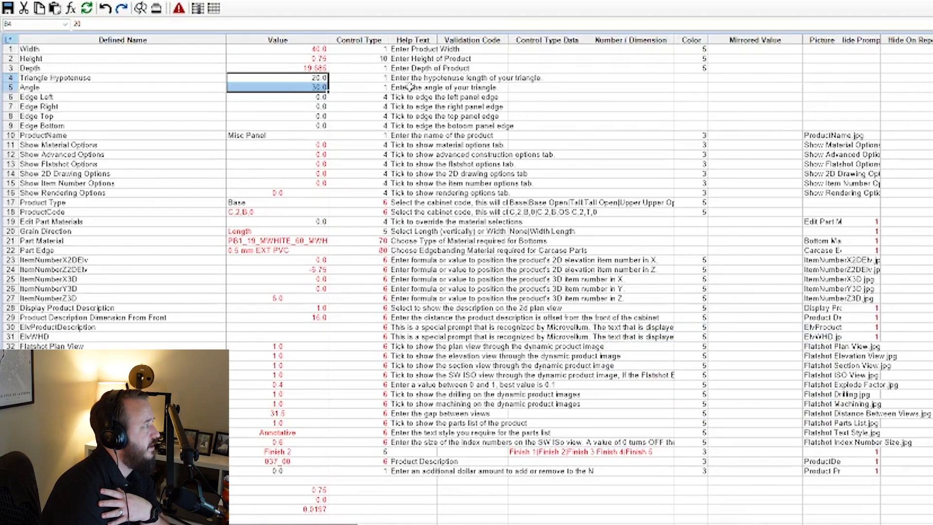
pyautogui.click(312, 77)
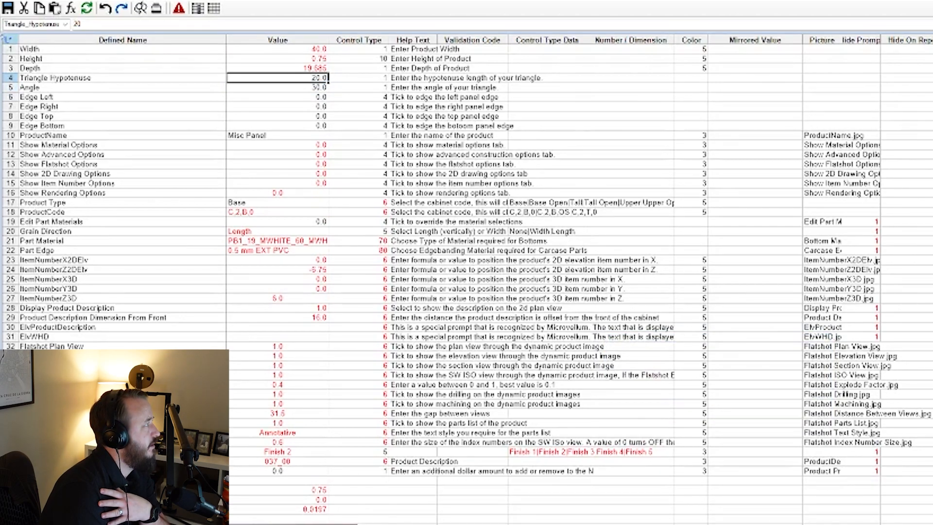
pyautogui.click(263, 87)
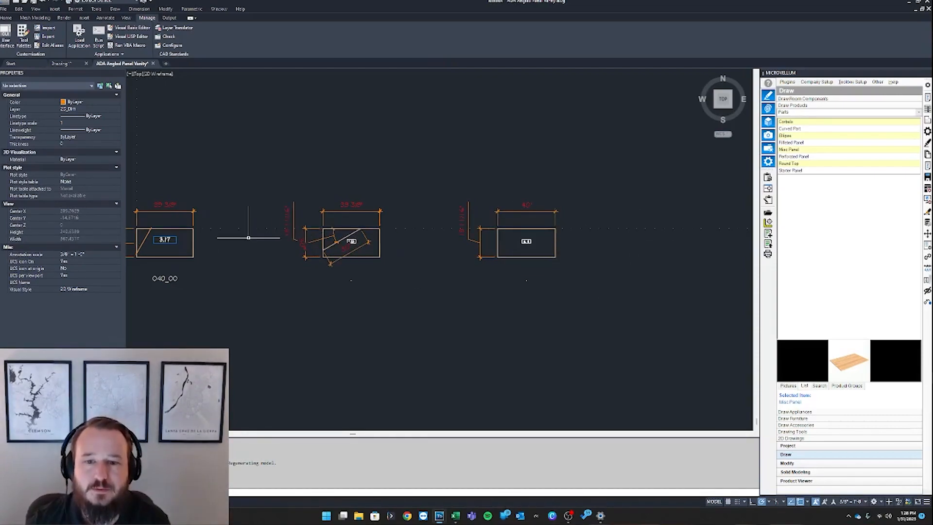
# Examine where panel 3.17's diagonal cut crosses the panel edge and compare it with the dimensioned copy.
pyautogui.scroll(8, 138, 224)
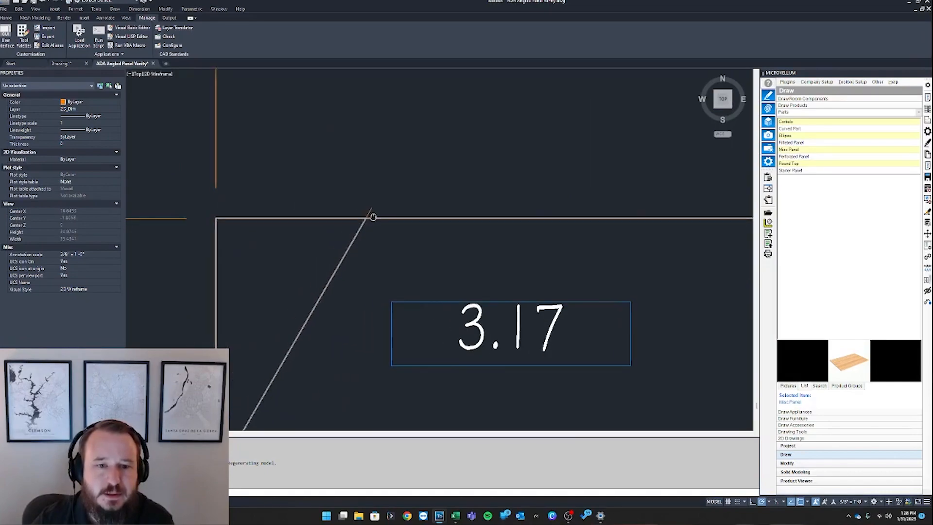
pyautogui.scroll(4, 373, 217)
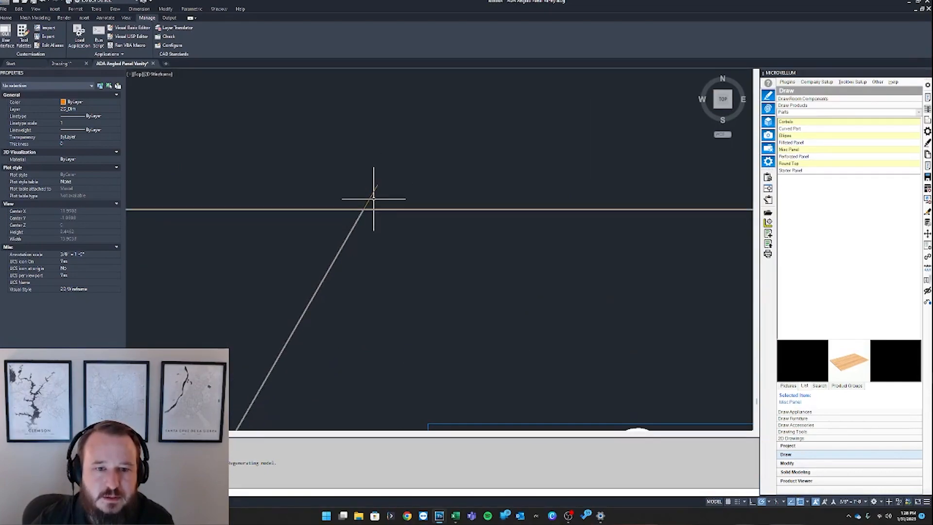
pyautogui.scroll(-12, 373, 198)
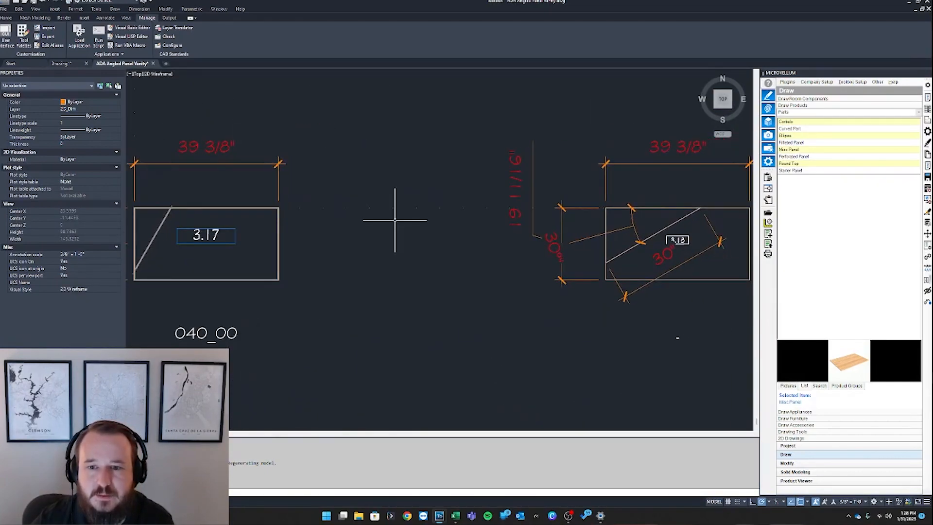
pyautogui.moveTo(309, 229)
pyautogui.mouseDown(button='middle')
pyautogui.moveTo(350, 223)
pyautogui.moveTo(158, 247)
pyautogui.mouseUp(button='middle')
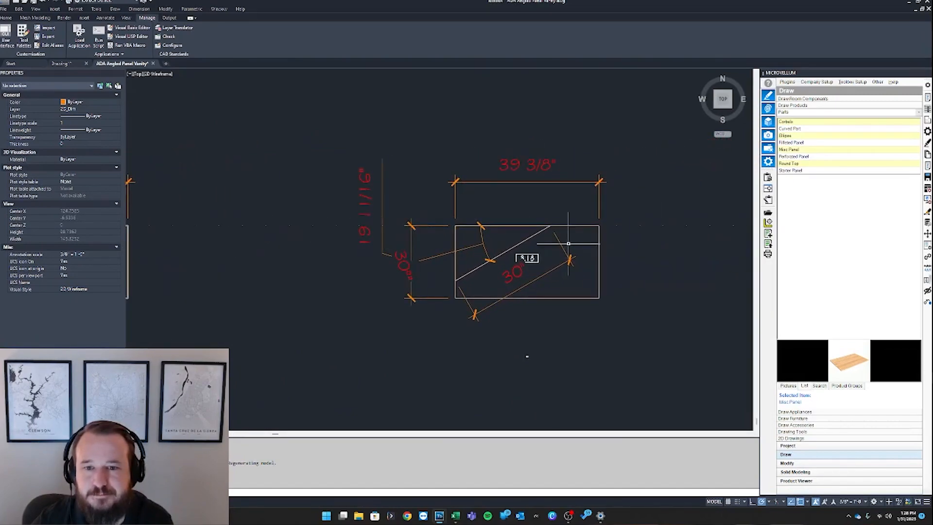
# Set the Angle prompt of panel 3.17 to 30 and apply it to redraw the diagonal cut.
pyautogui.moveTo(510, 238); pyautogui.dragTo(703, 221, button='middle')
pyautogui.moveTo(353, 233); pyautogui.dragTo(365, 230, button='middle')
pyautogui.moveTo(365, 231); pyautogui.dragTo(391, 229)
pyautogui.scroll(4, 218, 219)
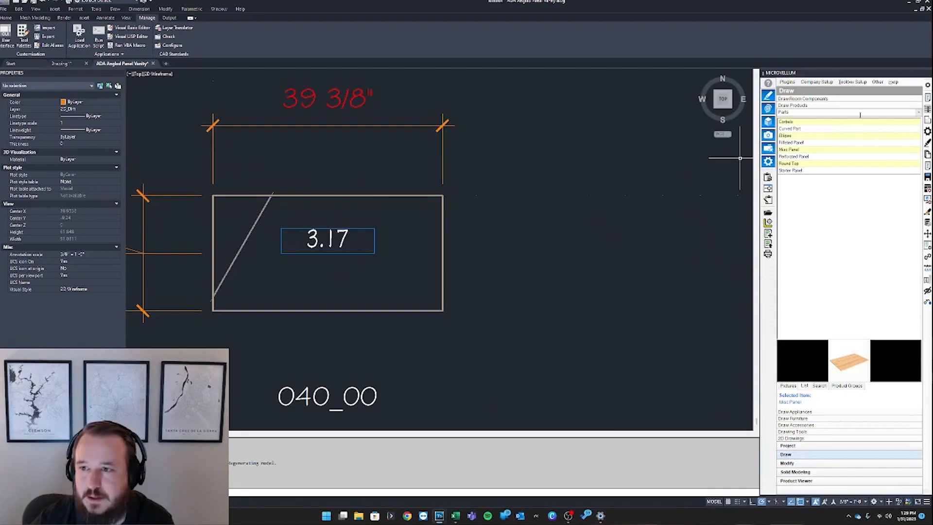
pyautogui.doubleClick(442, 221)
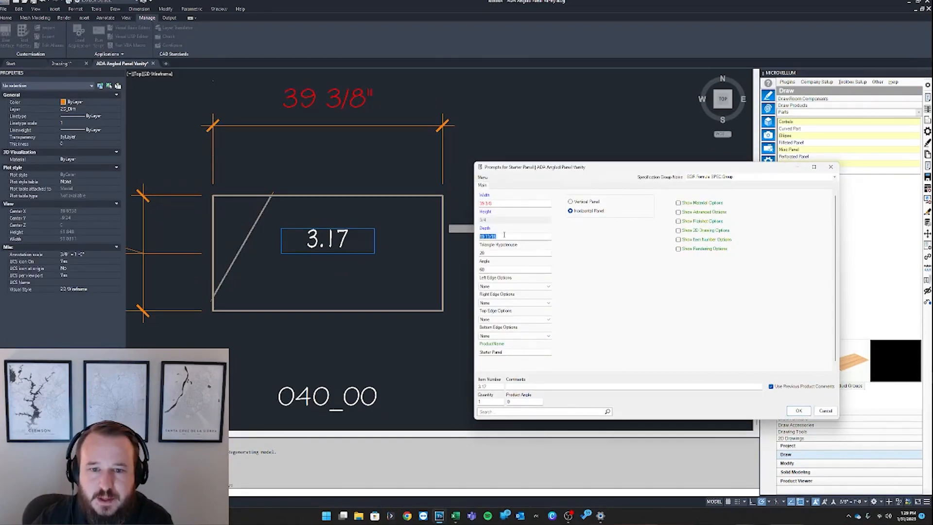
pyautogui.click(497, 253)
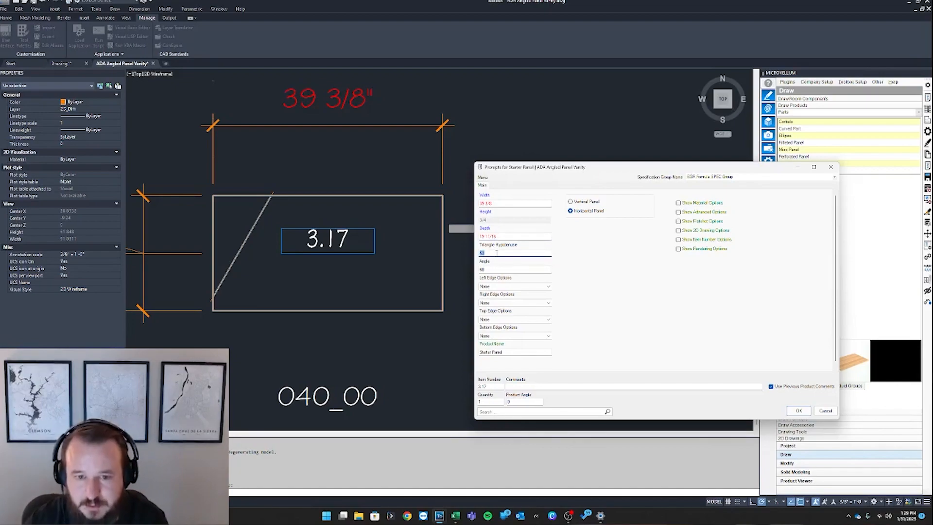
pyautogui.click(491, 267)
pyautogui.write('3')
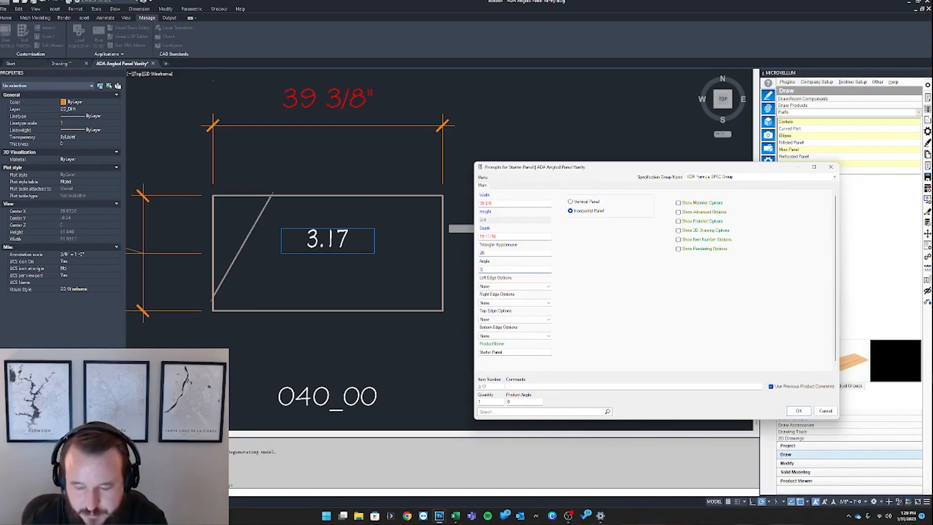
pyautogui.write('0')
pyautogui.click(796, 411)
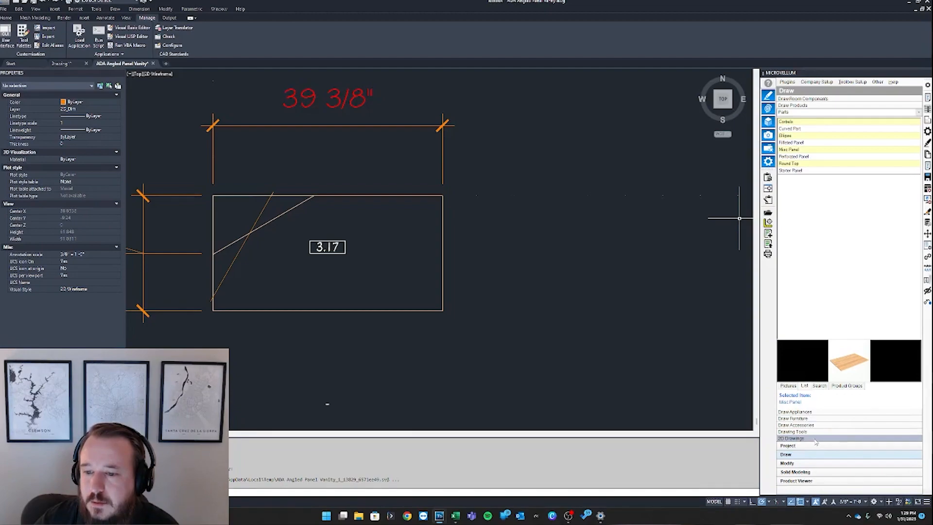
# Open the part of panel 3.17 as a 2D part drawing.
pyautogui.click(787, 463)
pyautogui.click(804, 219)
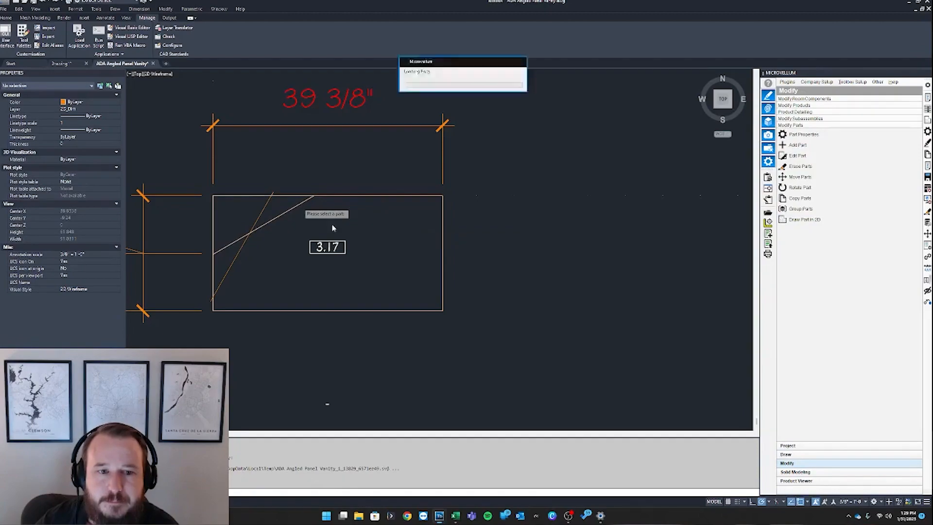
pyautogui.click(335, 225)
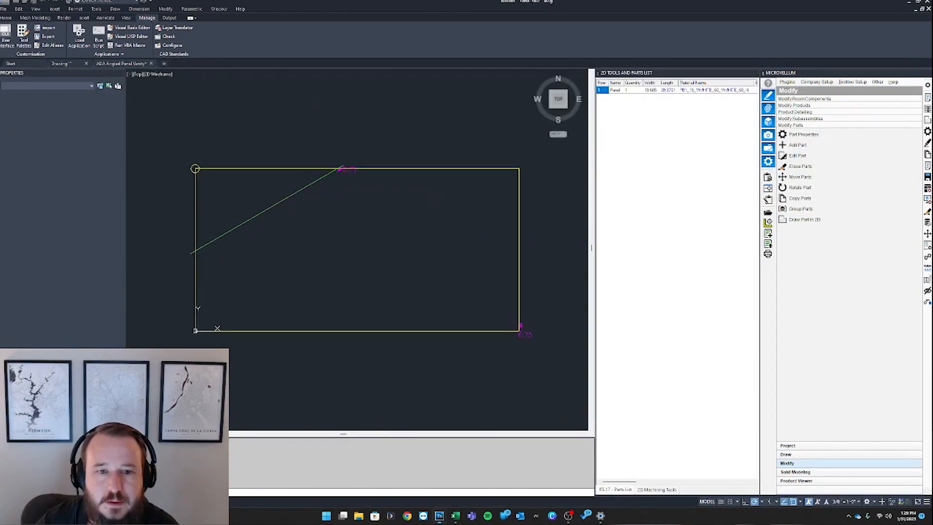
# Dimension the horizontal distance from the part's upper-left corner to where the diagonal cut crosses the upper edge.
pyautogui.rightClick(329, 189)
pyautogui.click(359, 201)
pyautogui.scroll(2, 320, 169)
pyautogui.click(363, 169)
pyautogui.scroll(6, 269, 125)
pyautogui.scroll(-4, 267, 116)
pyautogui.scroll(-2, 376, 162)
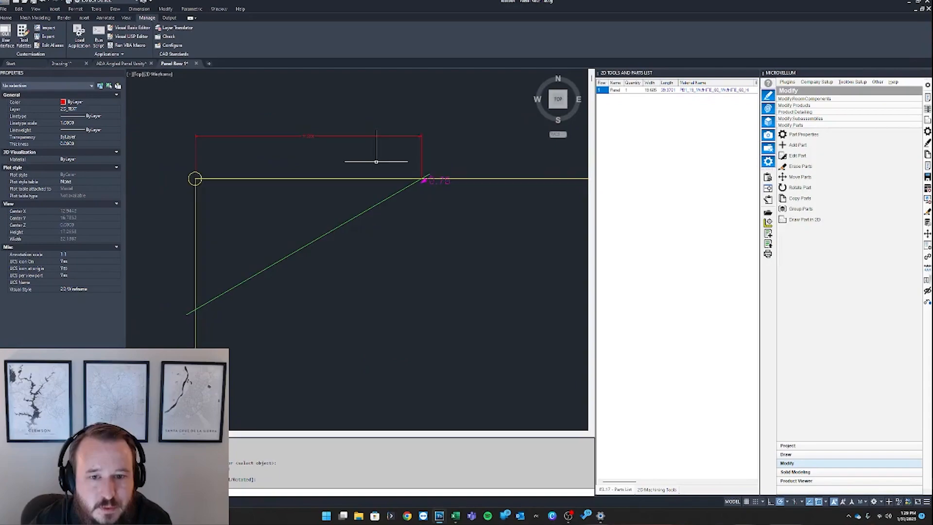
# Add an aligned dimension along the diagonal cut between its crossings with the left and upper panel edges.
pyautogui.write('dimal')
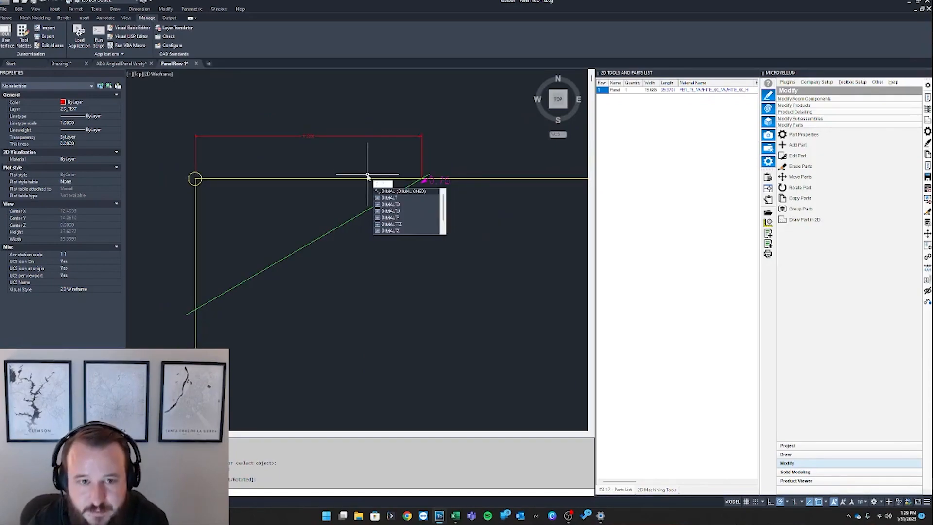
pyautogui.press('Return')
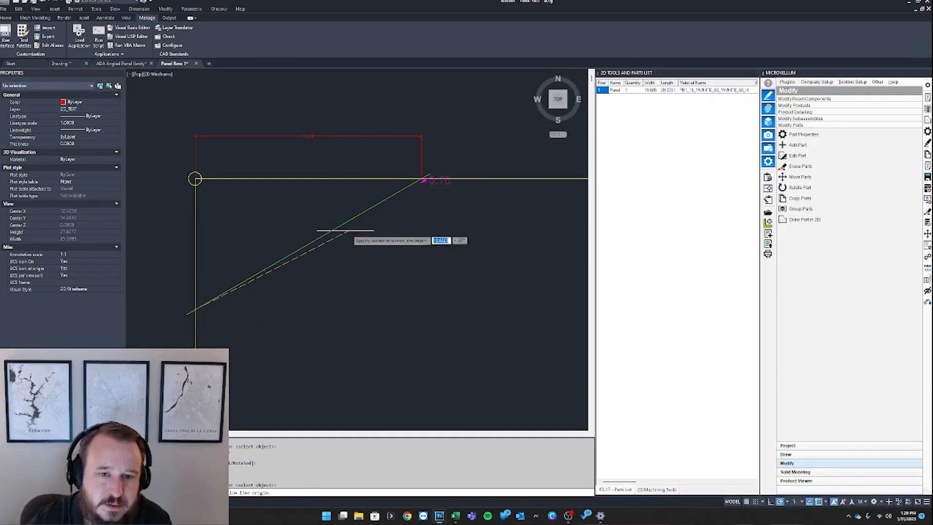
pyautogui.click(422, 179)
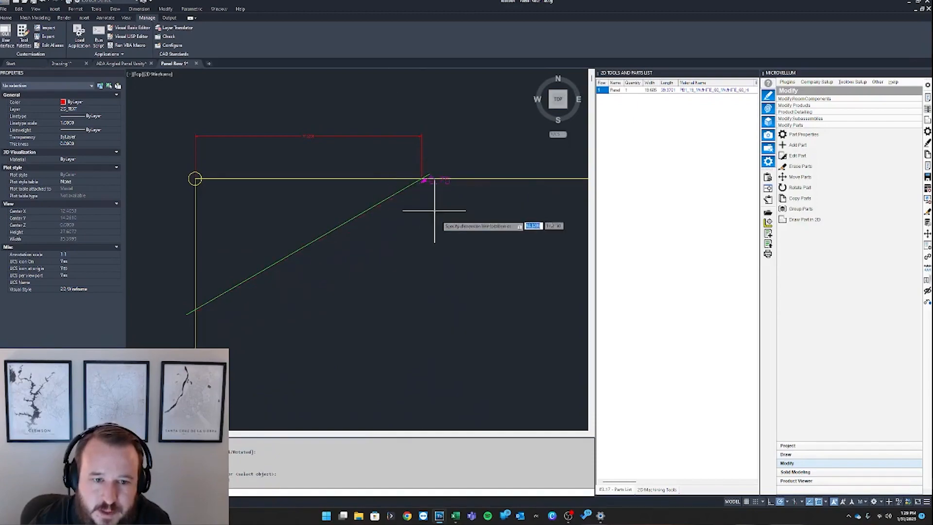
pyautogui.scroll(3, 340, 263)
pyautogui.moveTo(470, 177); pyautogui.dragTo(425, 235, button='middle')
pyautogui.scroll(2, 438, 174)
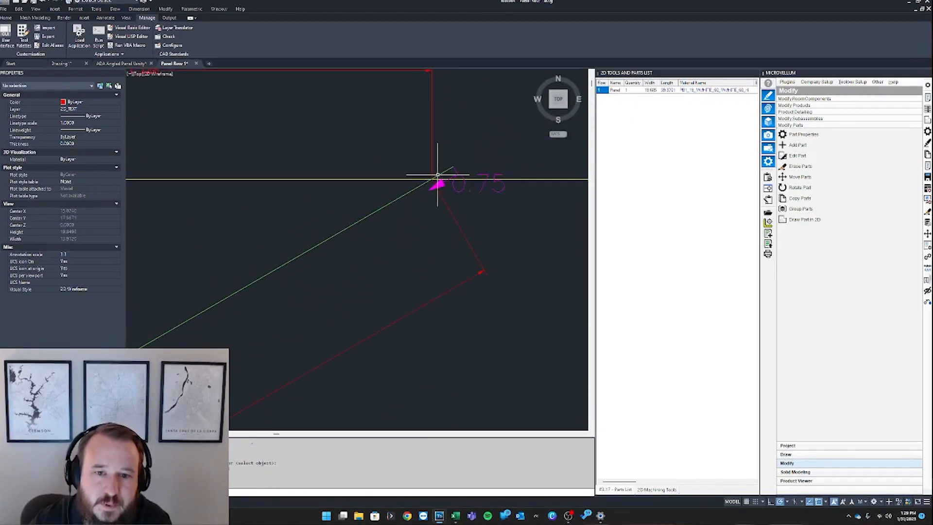
# Add an angular dimension between the diagonal cut and the panel's upper edge.
pyautogui.moveTo(430, 179); pyautogui.dragTo(450, 175, button='middle')
pyautogui.write('dimangular')
pyautogui.press('Return')
pyautogui.click(417, 195)
pyautogui.click(401, 177)
pyautogui.scroll(-3, 401, 176)
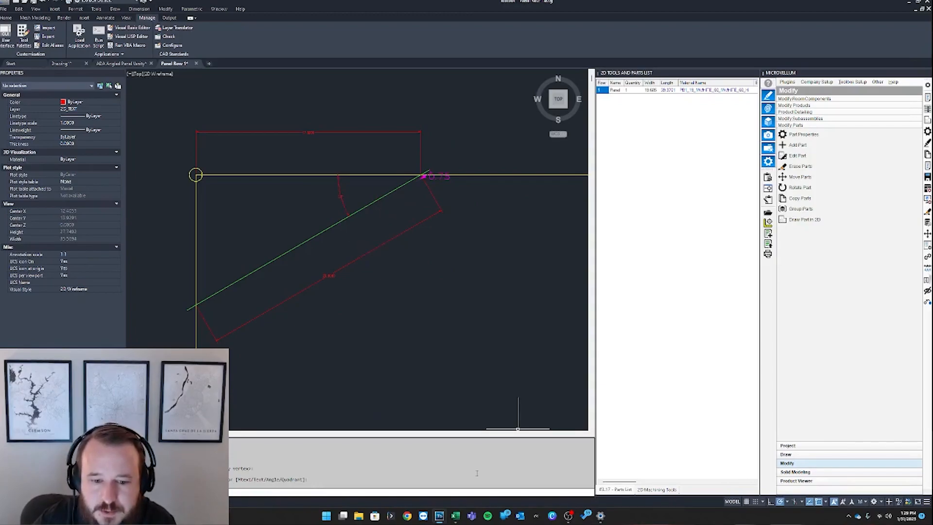
# Switch to the Microvellum Trig Formula Calculator in Excel and enter 30 as the angle and Angle as its prompt name.
pyautogui.click(456, 514)
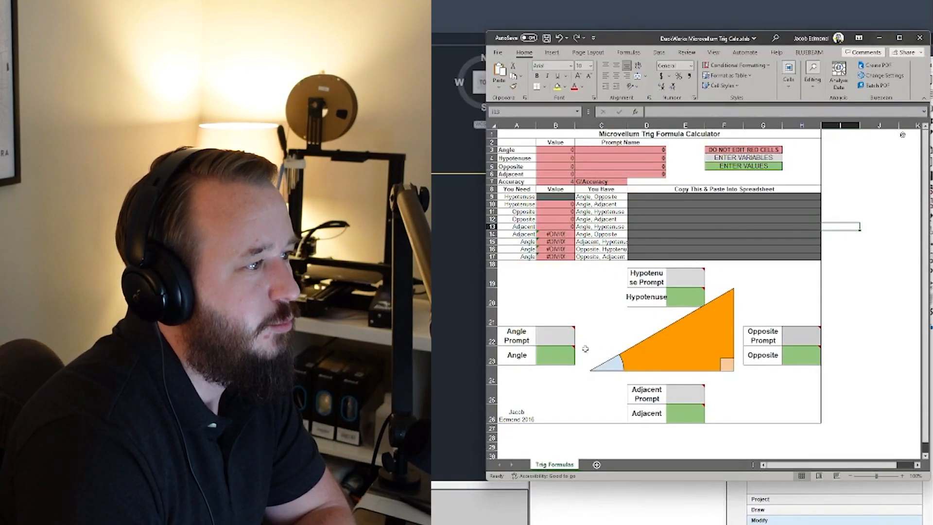
pyautogui.click(558, 355)
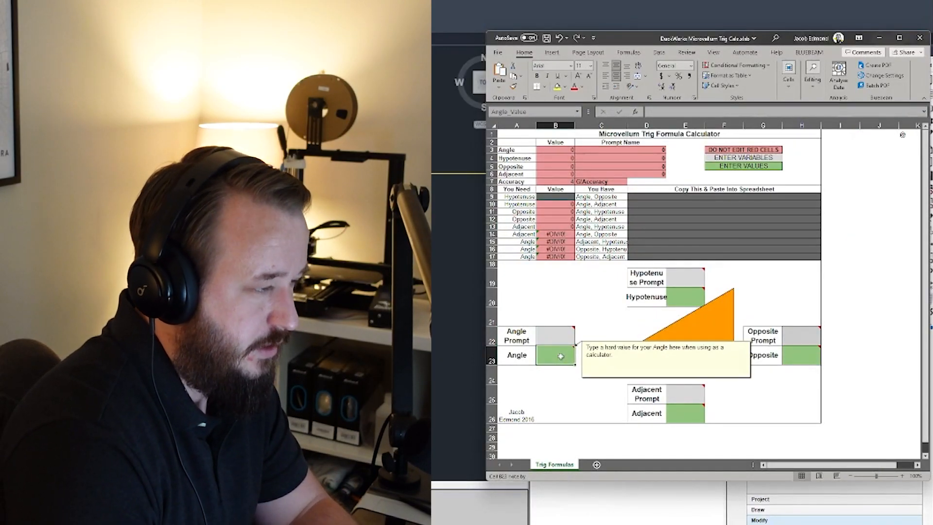
pyautogui.write('30')
pyautogui.press('Return')
pyautogui.press('Up')
pyautogui.press('Up')
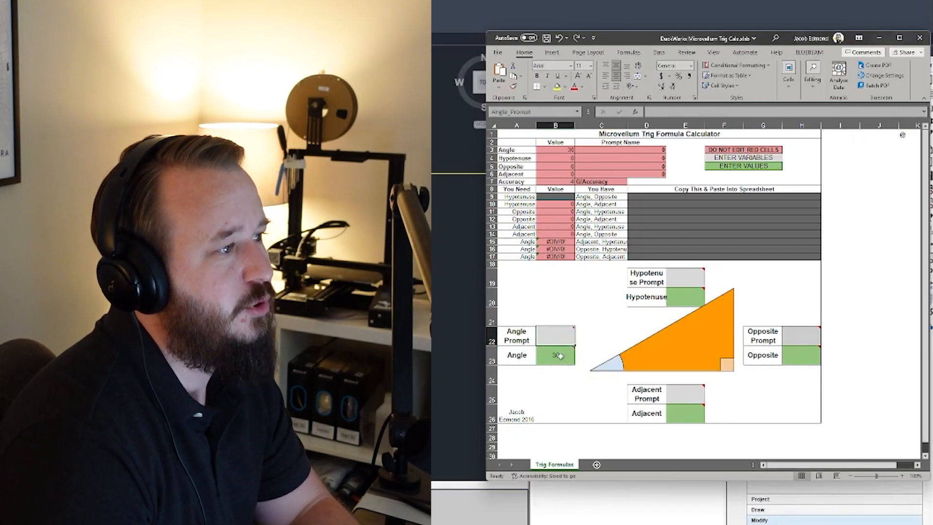
pyautogui.write('Angle')
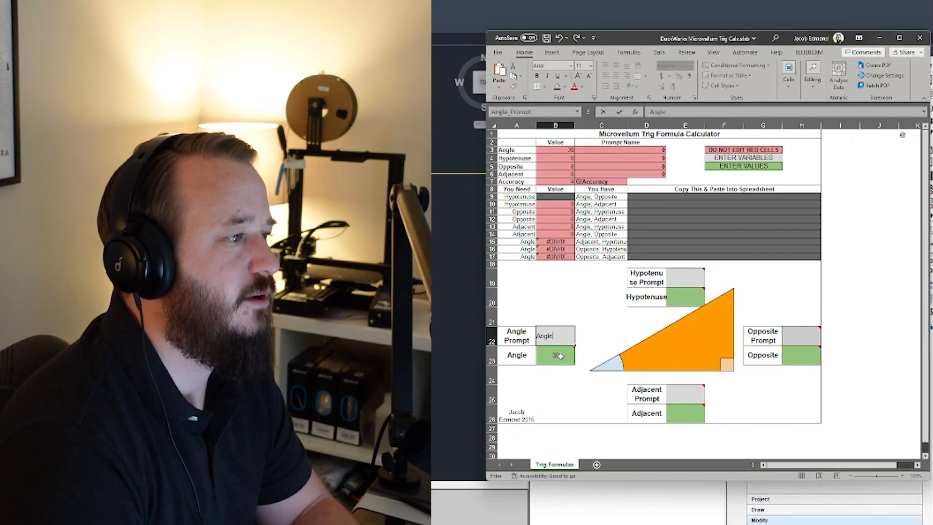
pyautogui.press('Return')
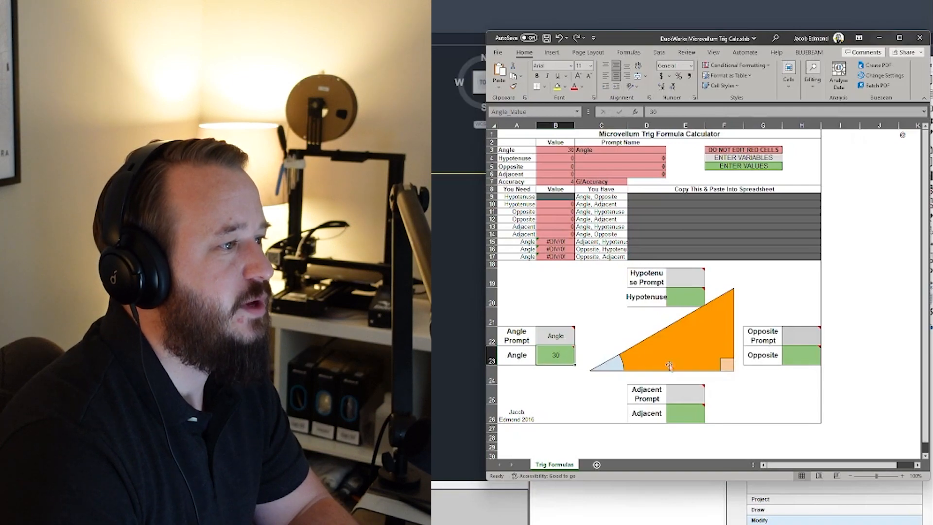
# Enter Triangle_Hypotenuse as the calculator's hypotenuse prompt name and 20 as the hypotenuse value.
pyautogui.click(684, 276)
pyautogui.write('Trai')
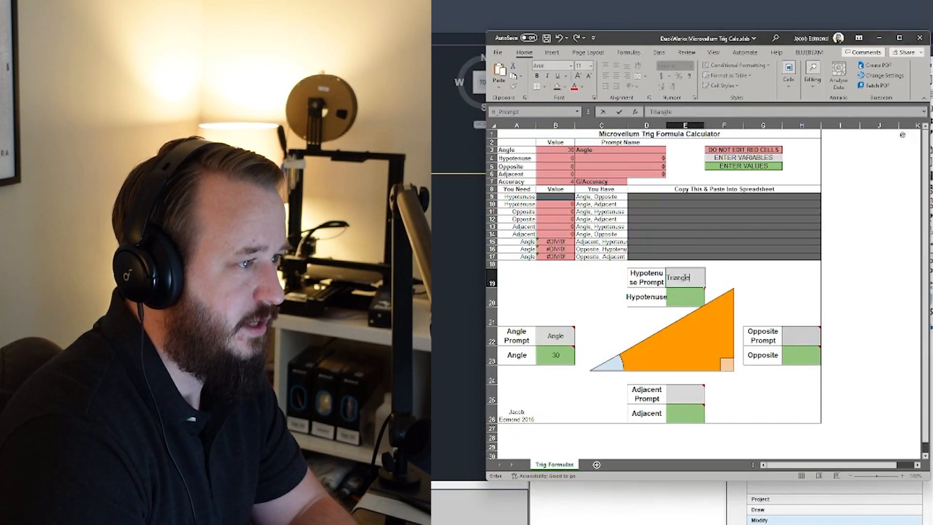
pyautogui.write('ngle_Hyup')
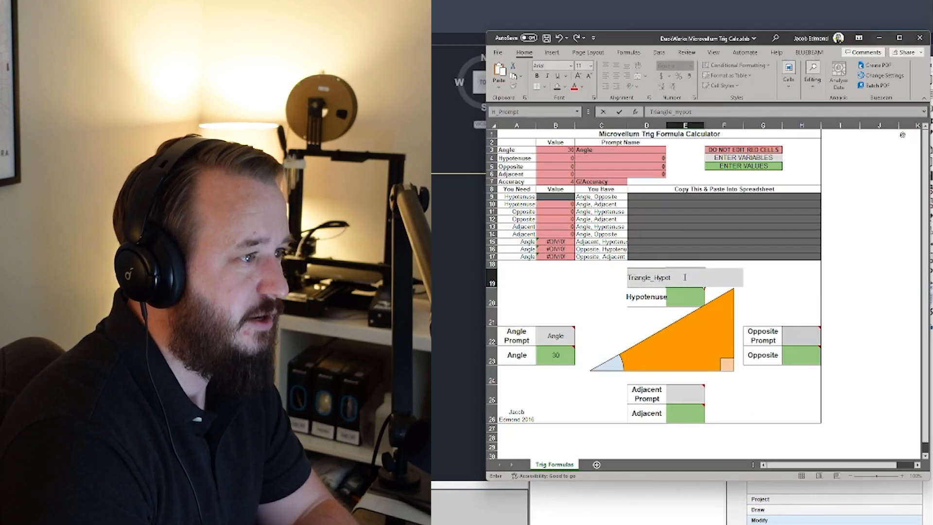
pyautogui.write('tenuse')
pyautogui.press('Return')
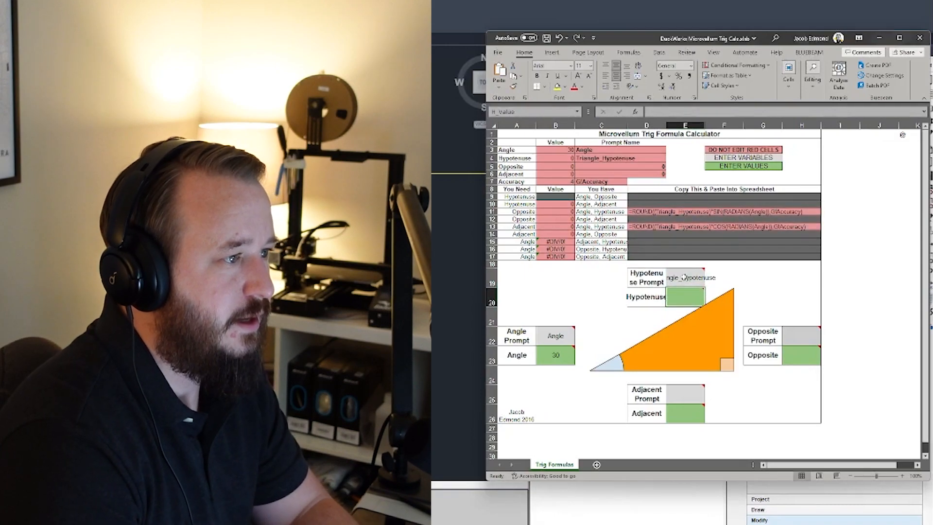
pyautogui.write('20')
pyautogui.press('Return')
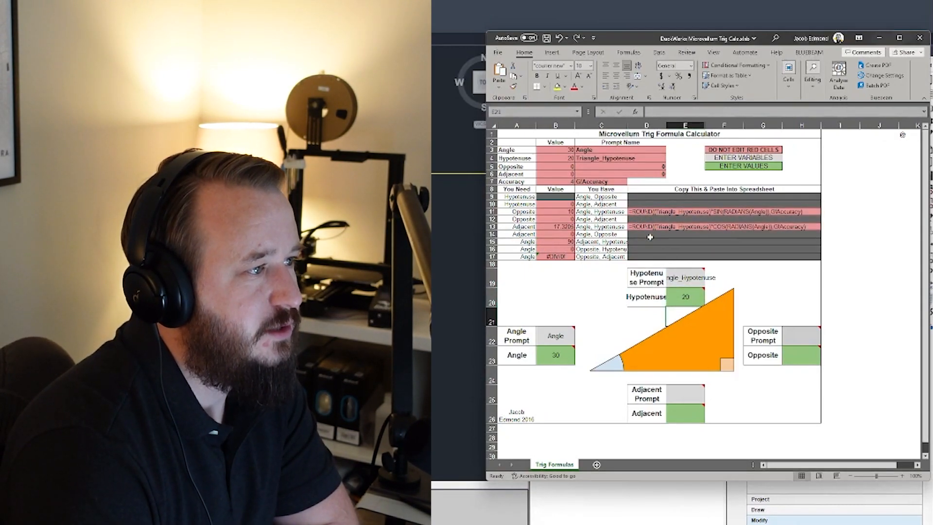
# Examine the calculator's opposite and adjacent formulas and compare the adjacent value with the horizontal dimension in the part drawing.
pyautogui.click(652, 213)
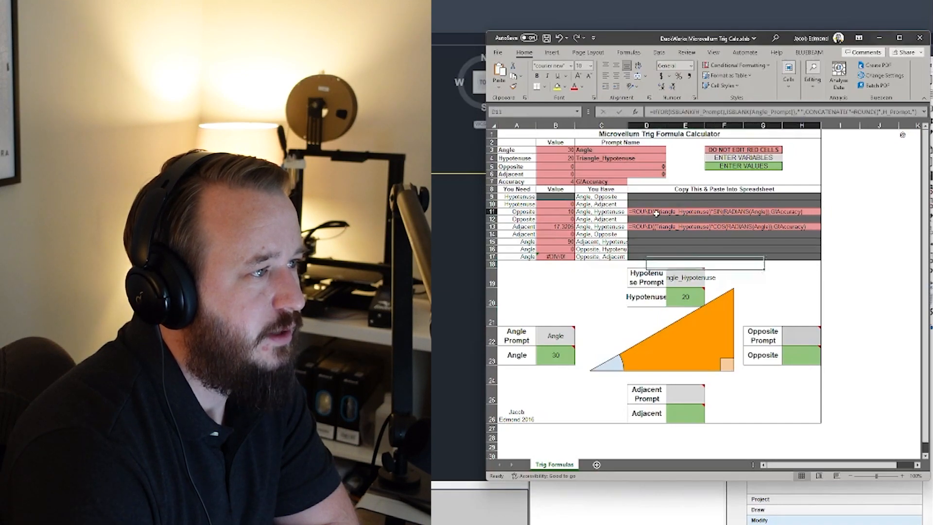
pyautogui.click(657, 227)
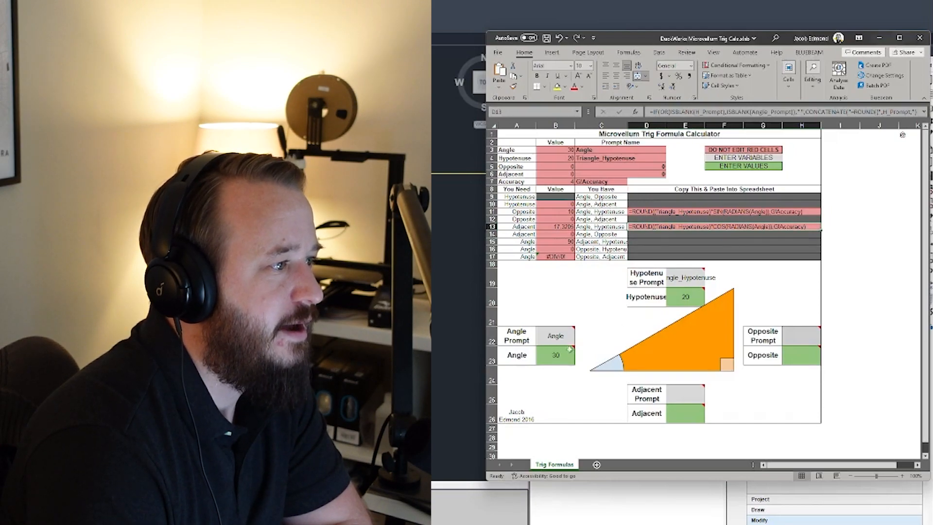
pyautogui.moveTo(676, 281)
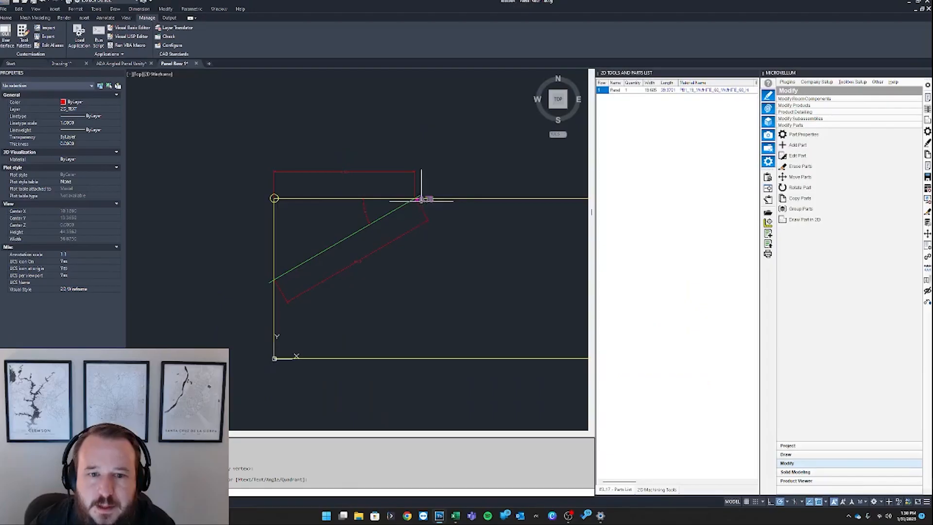
pyautogui.click(424, 198)
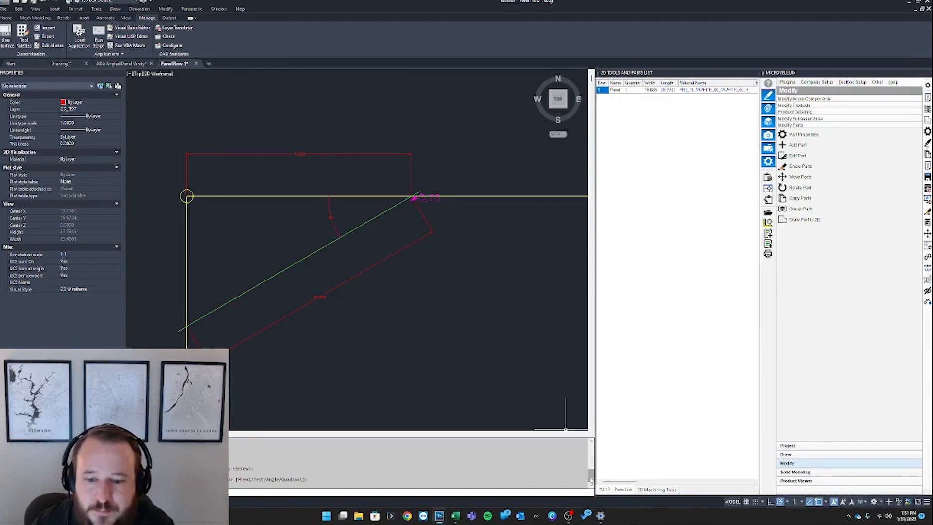
pyautogui.click(506, 516)
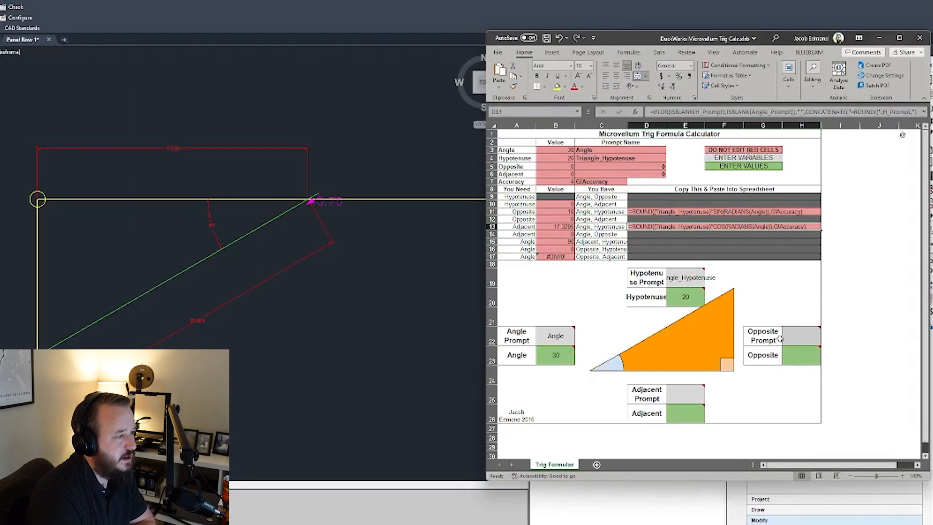
pyautogui.click(692, 396)
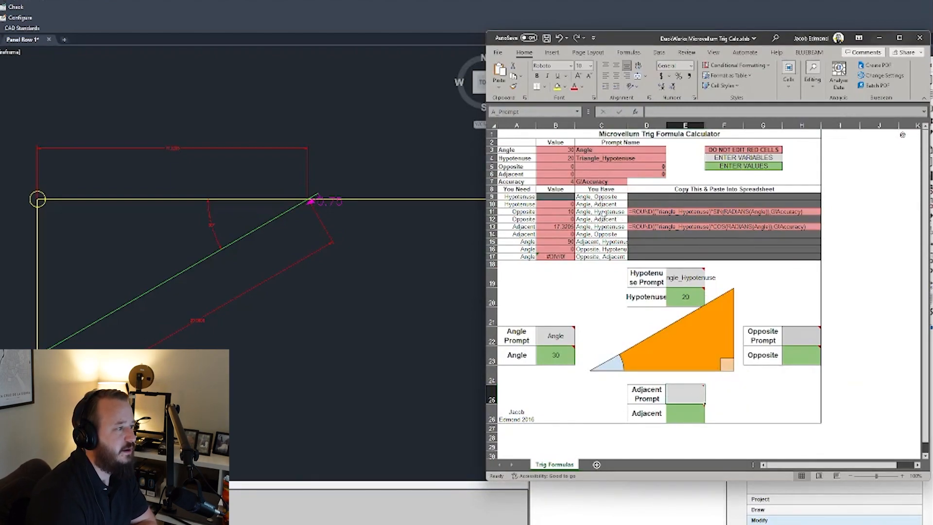
pyautogui.click(527, 229)
pyautogui.click(638, 227)
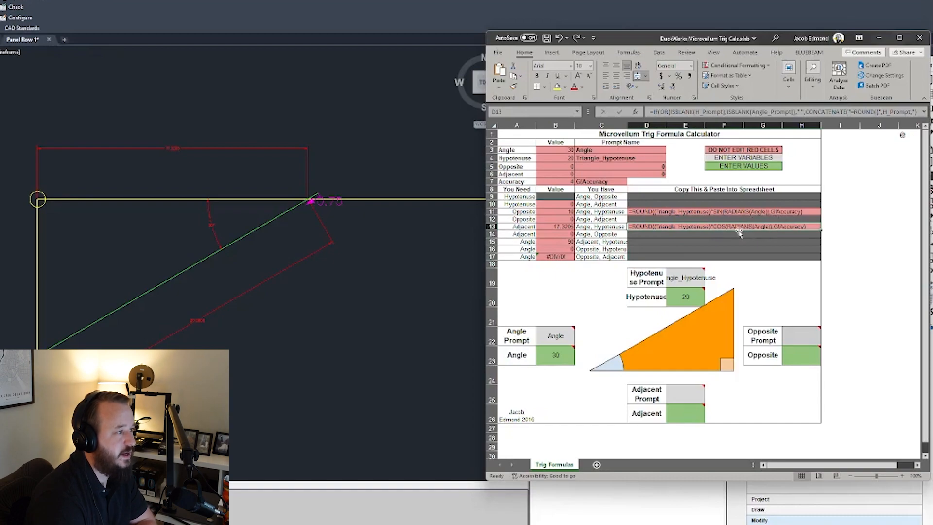
pyautogui.click(558, 228)
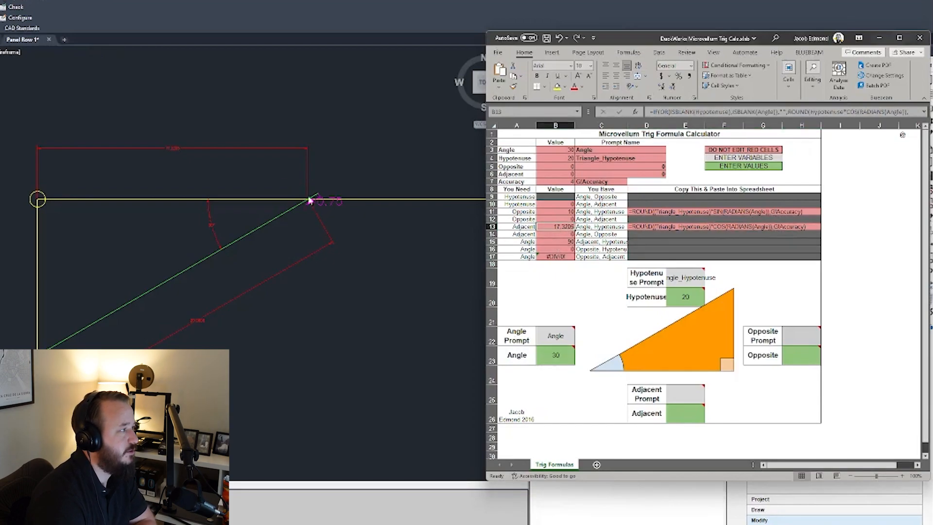
pyautogui.scroll(4, 175, 157)
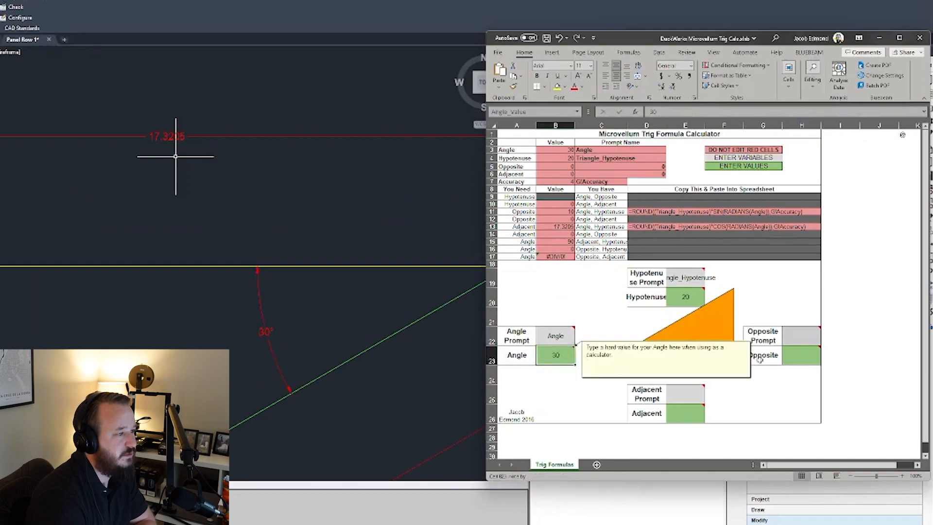
pyautogui.click(685, 296)
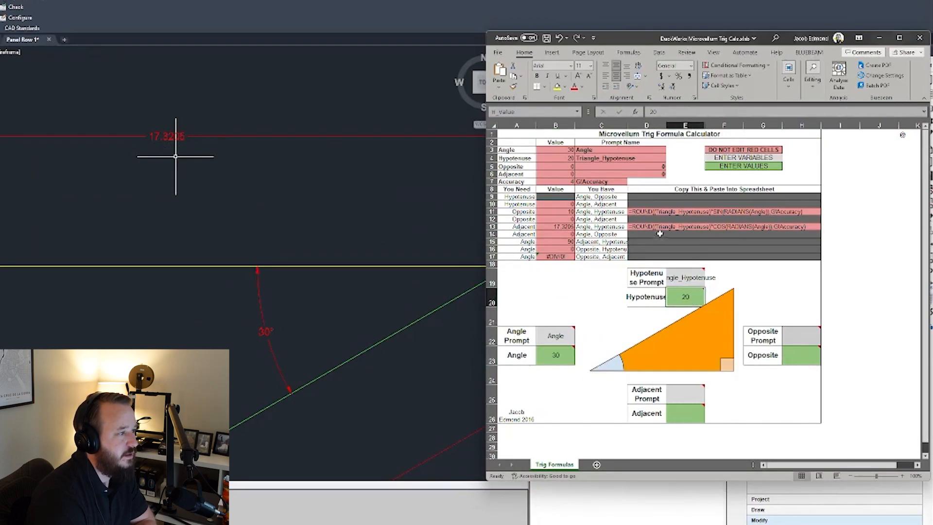
# Copy the calculator's cosine formula for the adjacent side and return to the ADA Angled Panel Vanity drawing in AutoCAD.
pyautogui.click(683, 227)
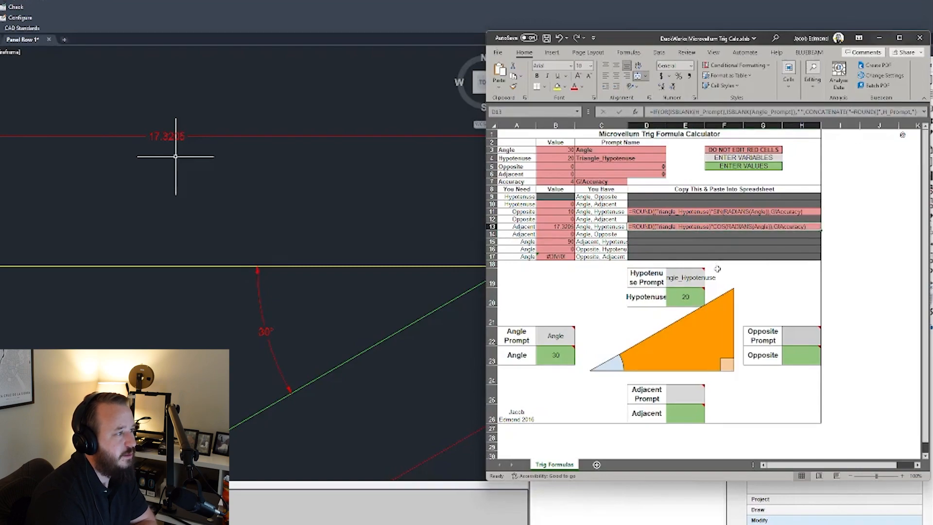
pyautogui.hotkey('ctrl', 'c')
pyautogui.click(337, 217)
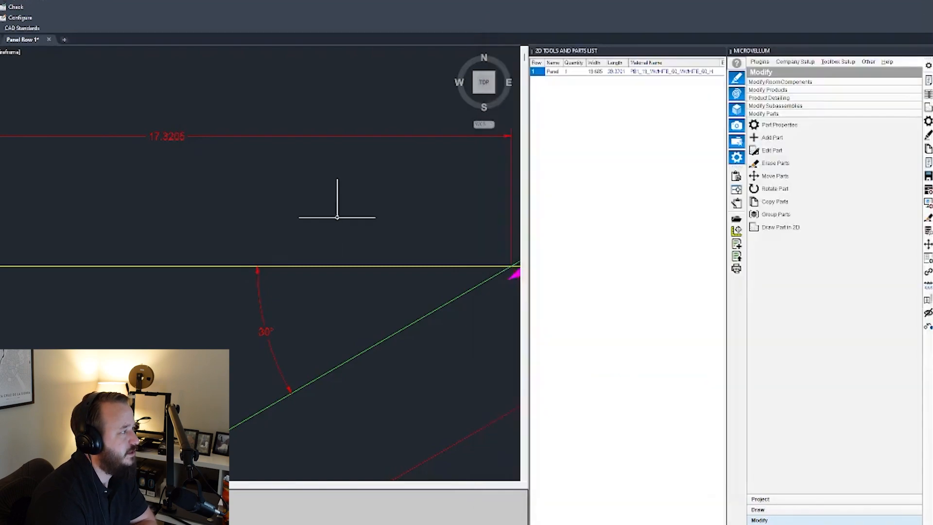
pyautogui.scroll(-5, 291, 196)
pyautogui.click(1, 40)
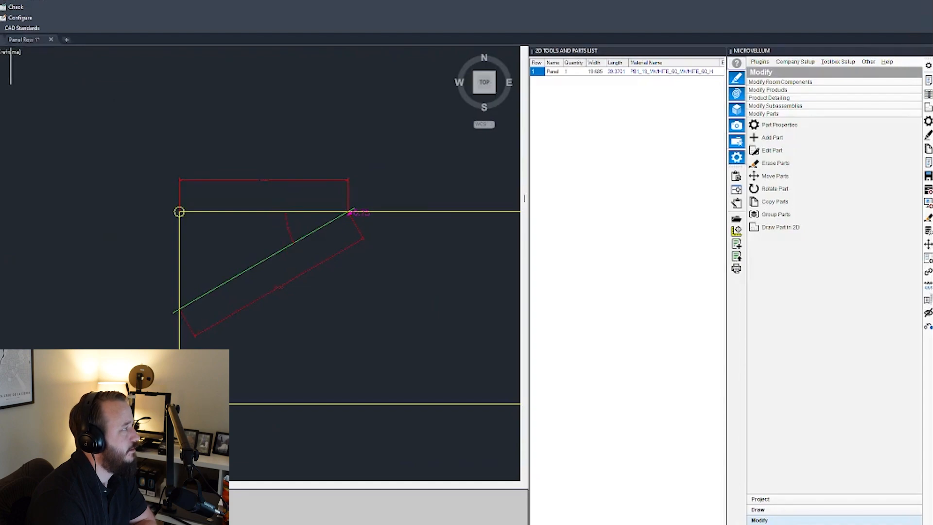
# Paste the copied formula ROUND(Triangle_Hypotenuse*COS(RADIANS(Angle)),G!Accuracy) into an empty cell below the prompts in the Edit Design Data sheet.
pyautogui.scroll(-2, 147, 186)
pyautogui.scroll(-3, 69, 221)
pyautogui.scroll(4, 363, 220)
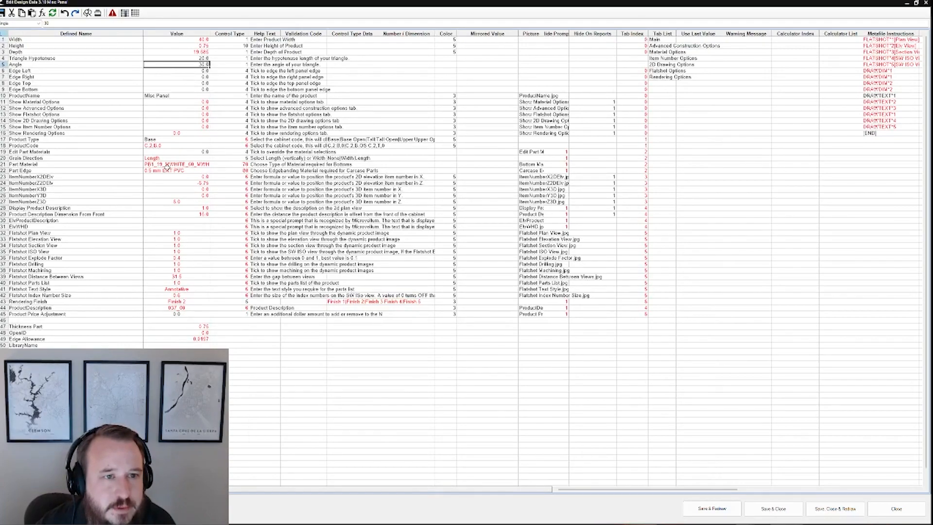
pyautogui.click(195, 358)
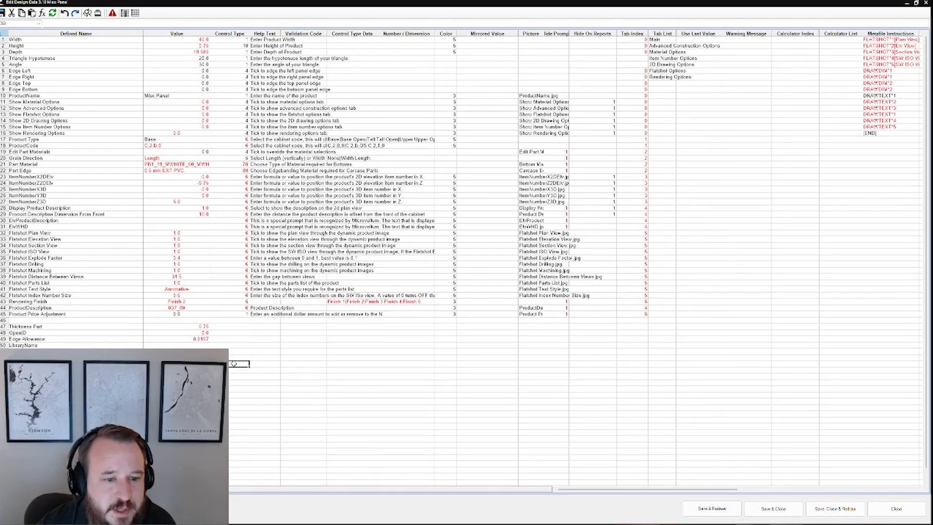
pyautogui.click(264, 361)
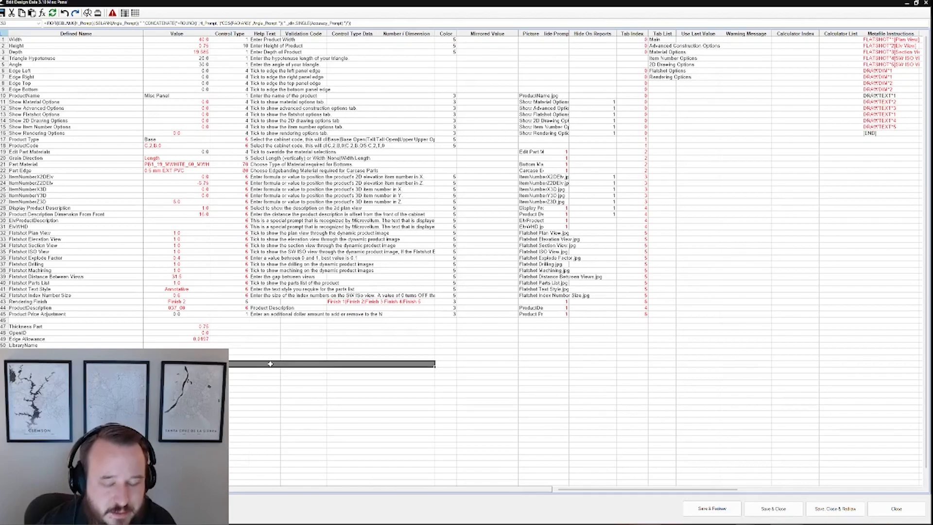
pyautogui.hotkey('ctrl', 'z')
pyautogui.click(97, 25)
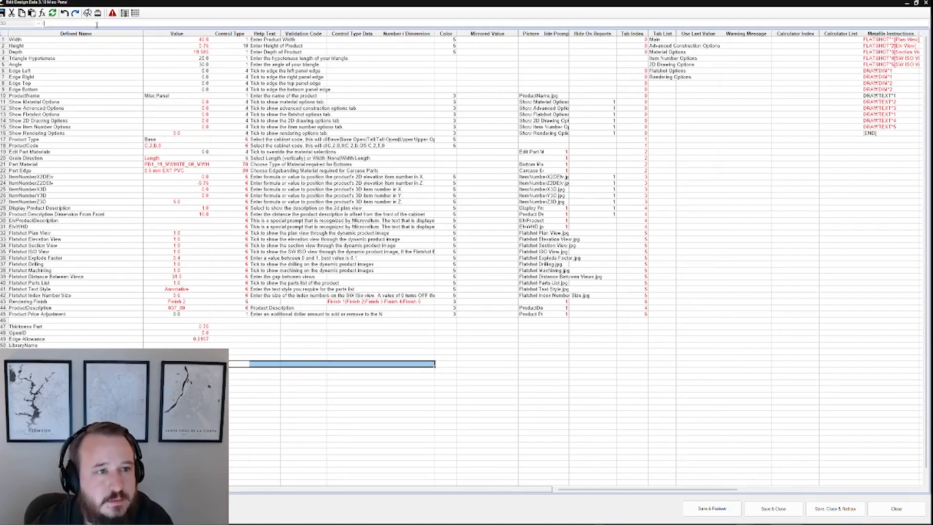
pyautogui.hotkey('ctrl', 'v')
pyautogui.press('Return')
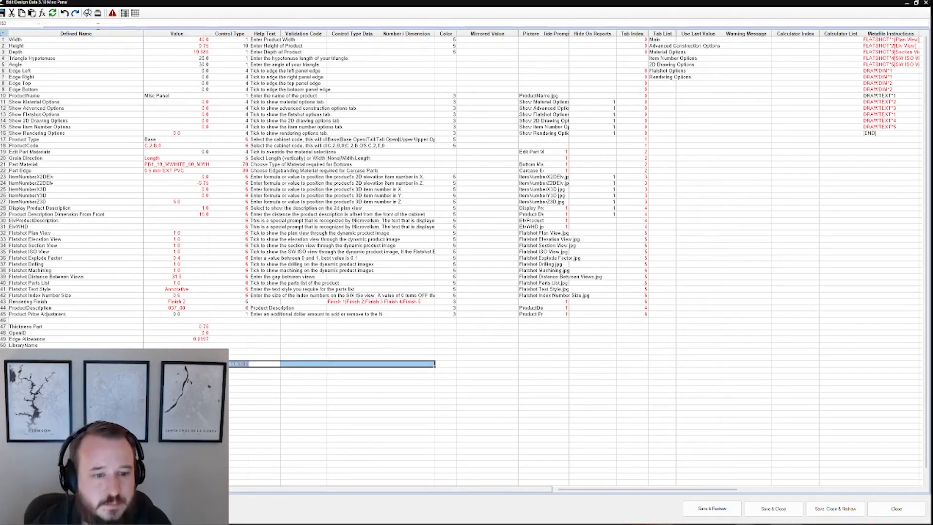
pyautogui.click(241, 400)
pyautogui.click(237, 363)
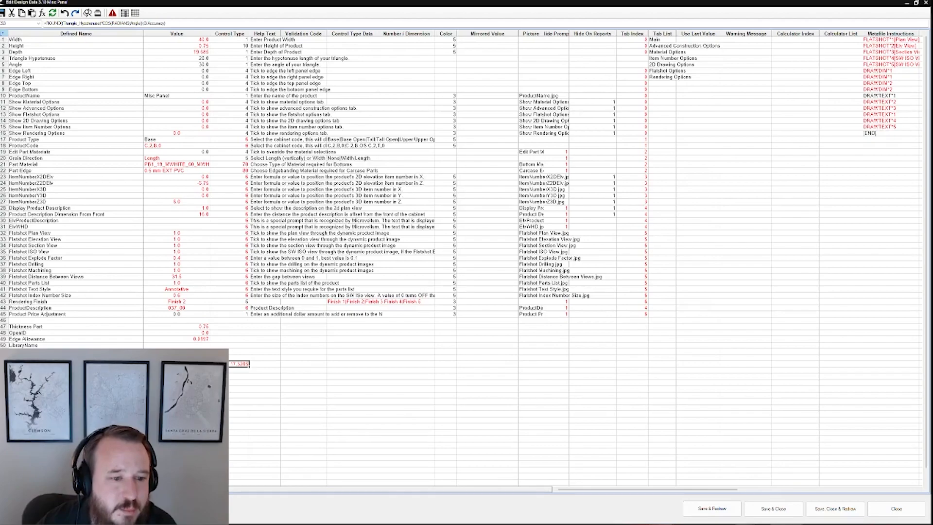
# Open the formula editor on an empty cell and look up the arguments of the VECTORS function.
pyautogui.click(176, 363)
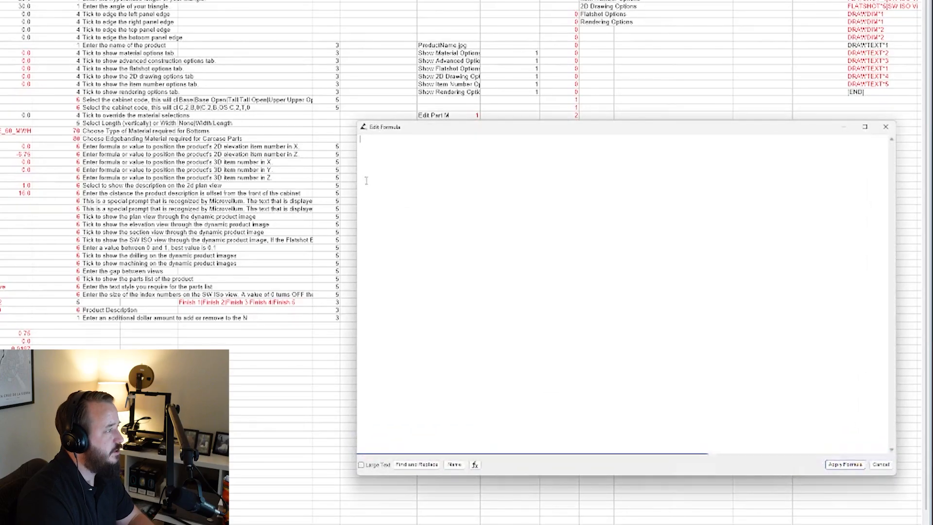
pyautogui.click(475, 465)
pyautogui.click(422, 284)
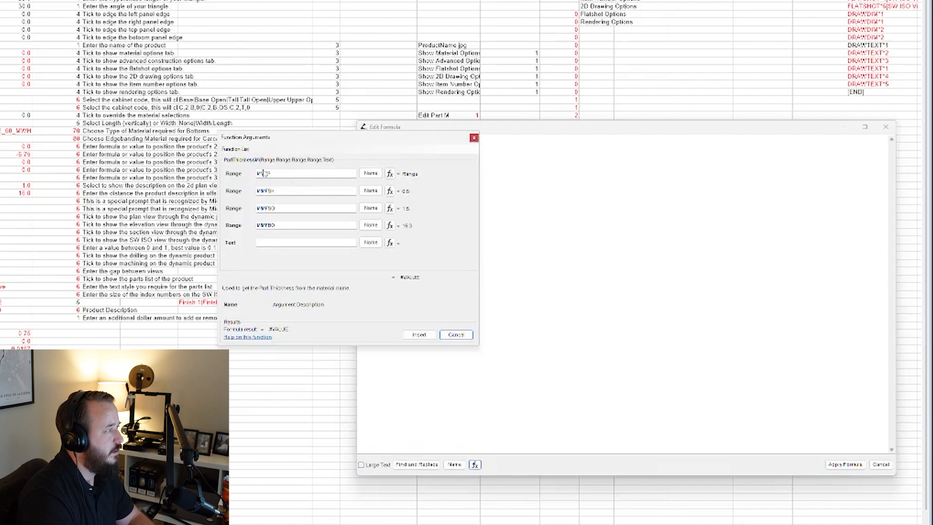
pyautogui.click(235, 149)
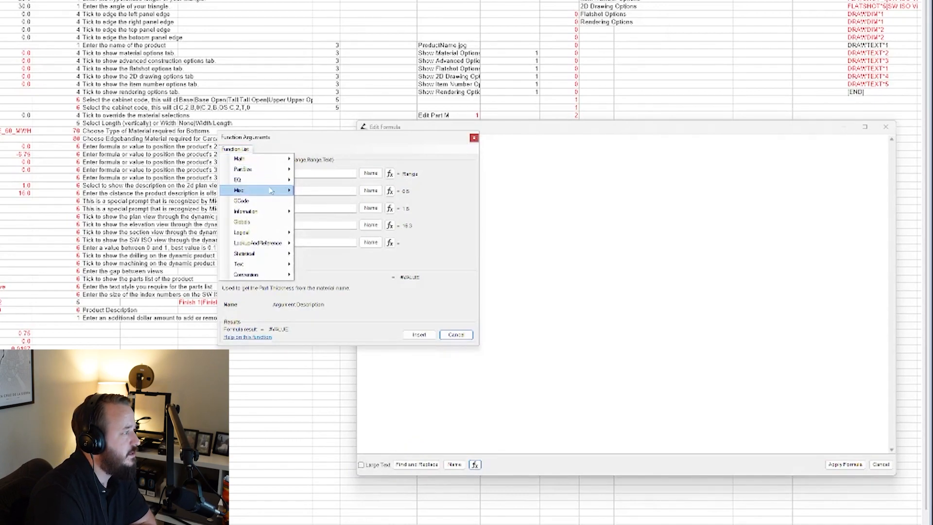
pyautogui.moveTo(272, 190)
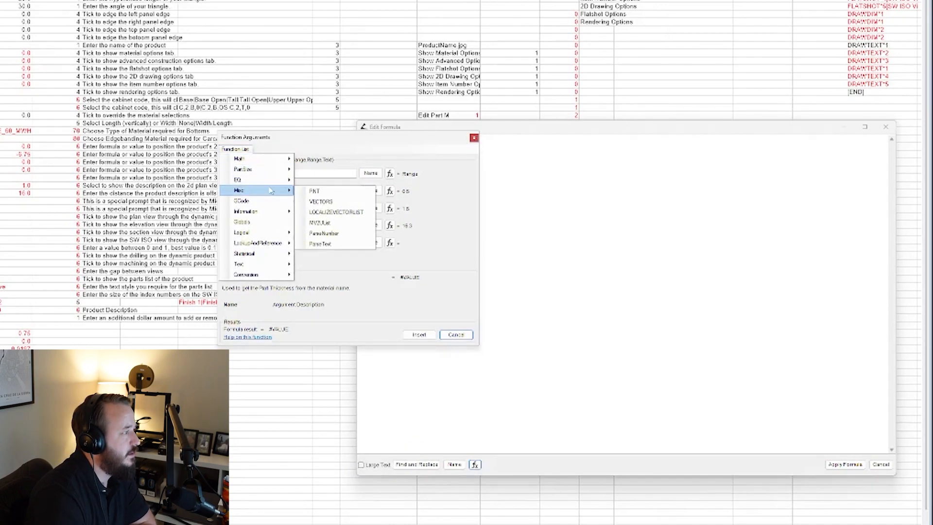
pyautogui.click(325, 203)
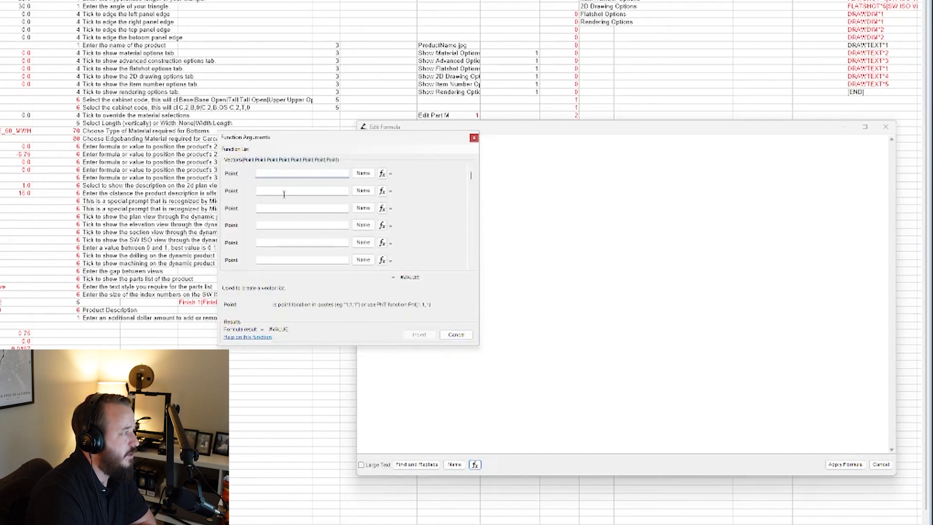
# Look up the X, Y and Z location arguments of the PNT function for the first vector point, and leave without inserting it.
pyautogui.click(382, 173)
pyautogui.click(240, 155)
pyautogui.moveTo(291, 197)
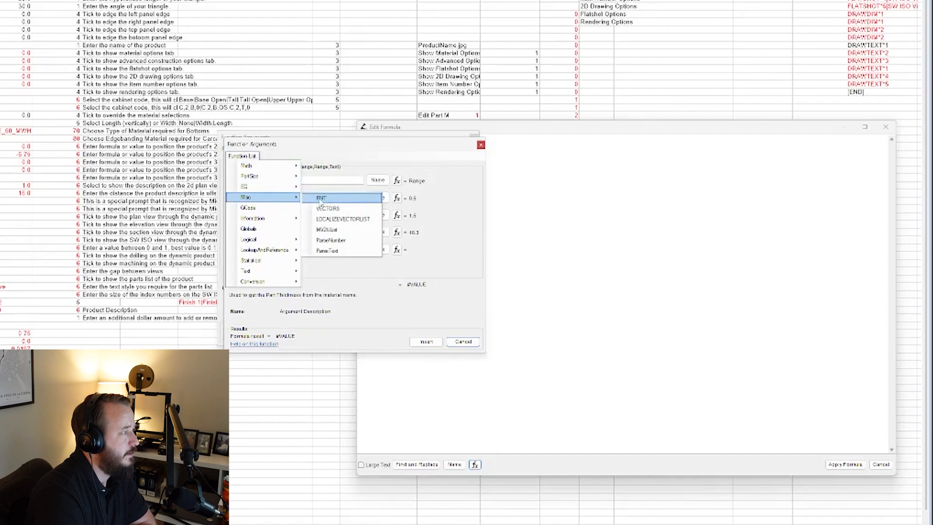
pyautogui.click(320, 199)
pyautogui.click(271, 180)
pyautogui.click(279, 197)
pyautogui.click(278, 216)
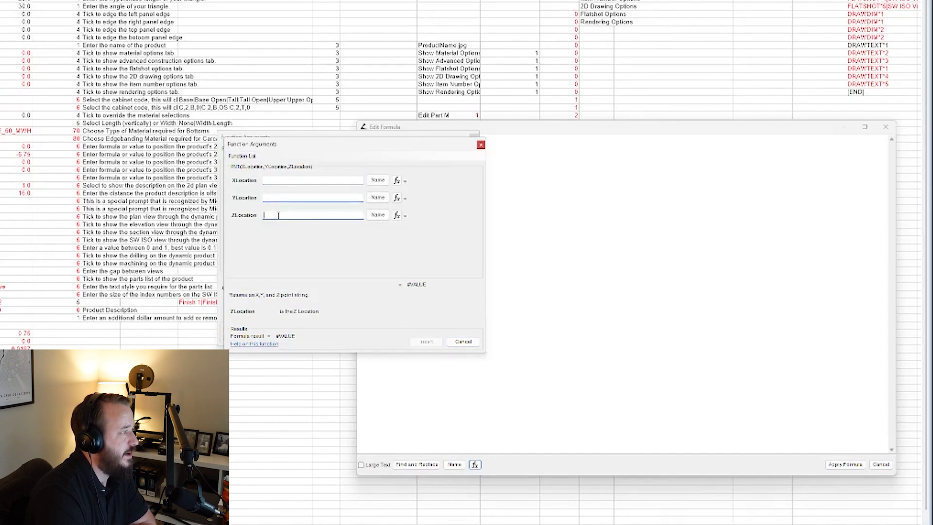
pyautogui.click(462, 341)
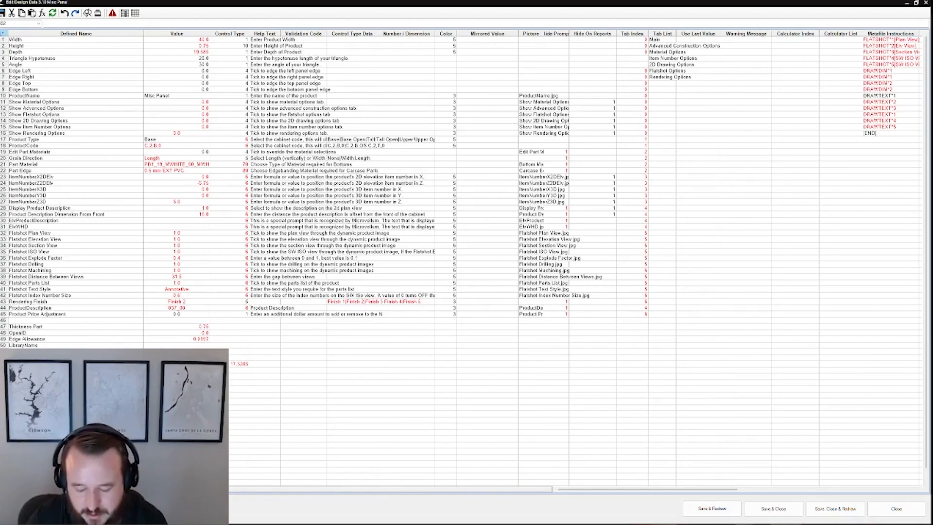
# Label three consecutive rows below the prompts PNT, PNT 2 and PNT 3.
pyautogui.write('PNT')
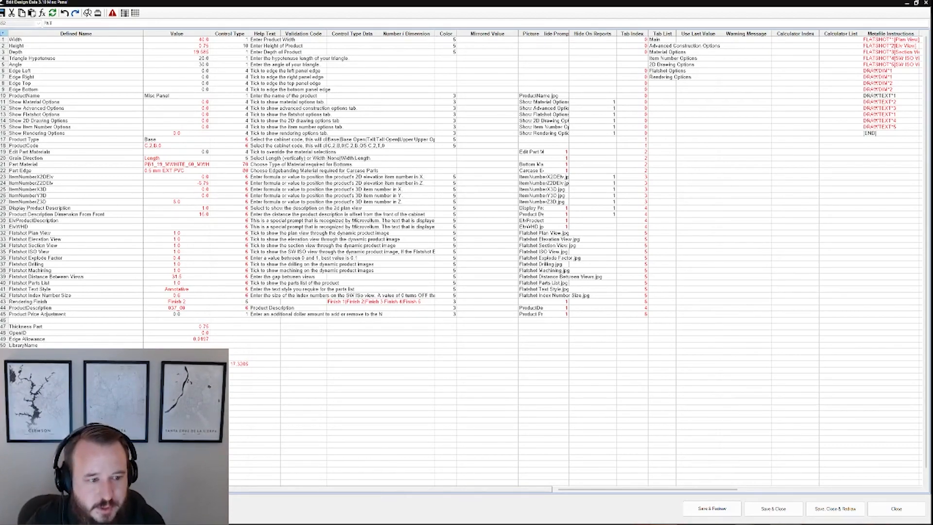
pyautogui.press('Return')
pyautogui.write('PNT 2')
pyautogui.press('Return')
pyautogui.write('PNT 3')
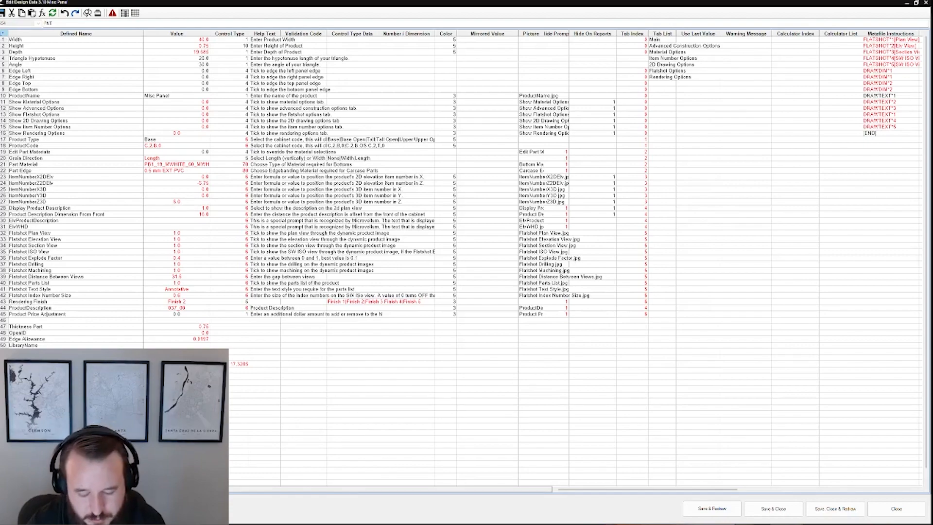
pyautogui.press('Return')
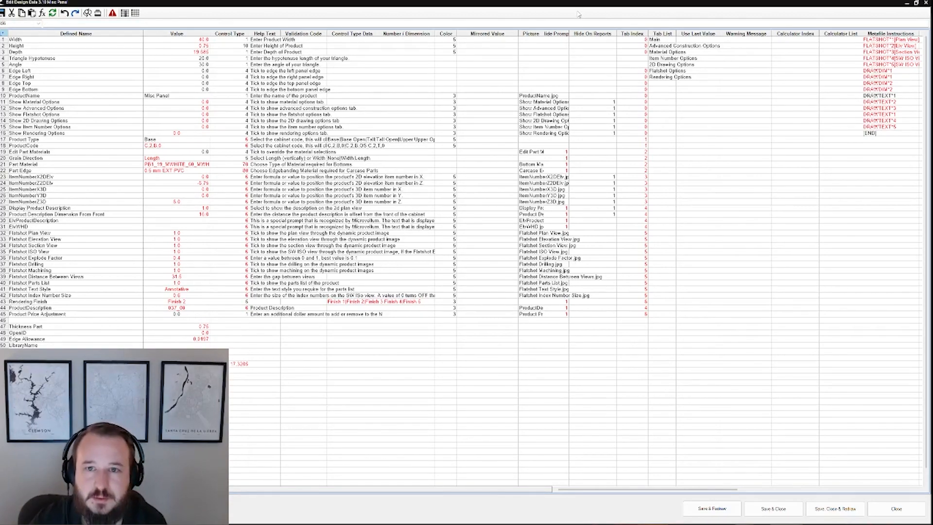
# Switch to the Panel Row 1 drawing and examine both ends of the green diagonal cut line.
pyautogui.moveTo(769, 3); pyautogui.dragTo(806, 160)
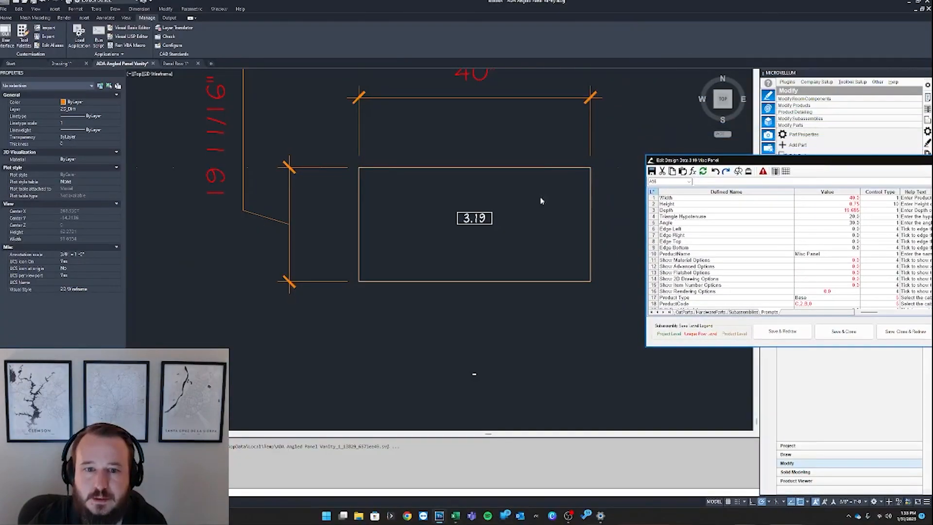
pyautogui.click(184, 64)
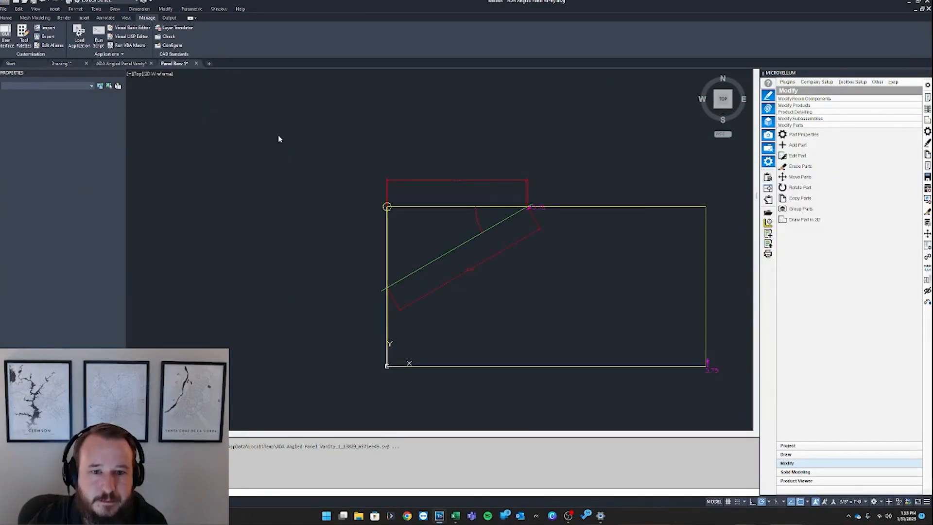
pyautogui.scroll(2, 557, 210)
pyautogui.scroll(1, 491, 200)
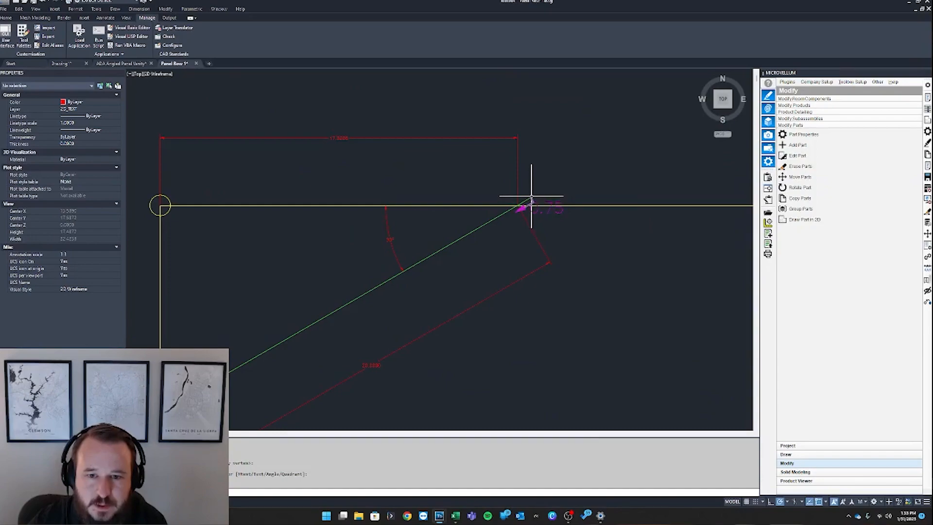
pyautogui.scroll(-3, 518, 207)
pyautogui.scroll(3, 358, 298)
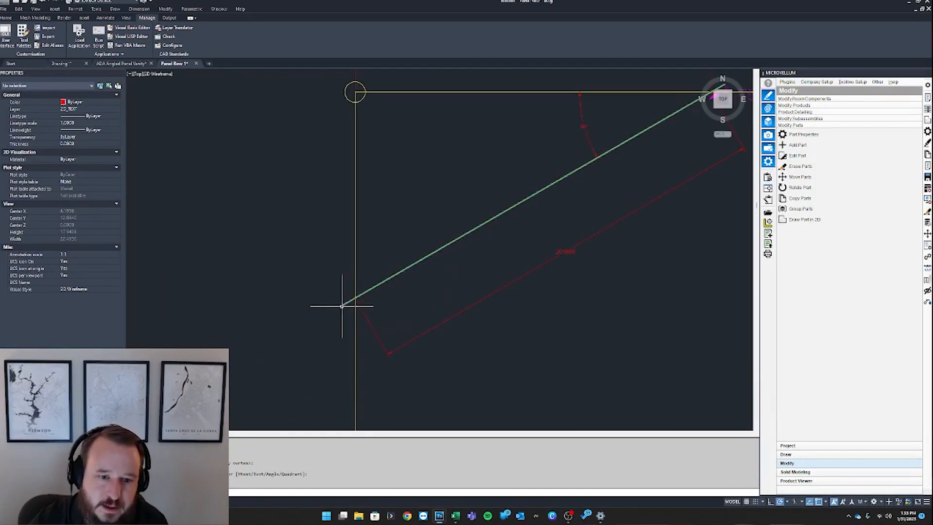
pyautogui.click(342, 305)
pyautogui.moveTo(342, 305)
pyautogui.press('Escape')
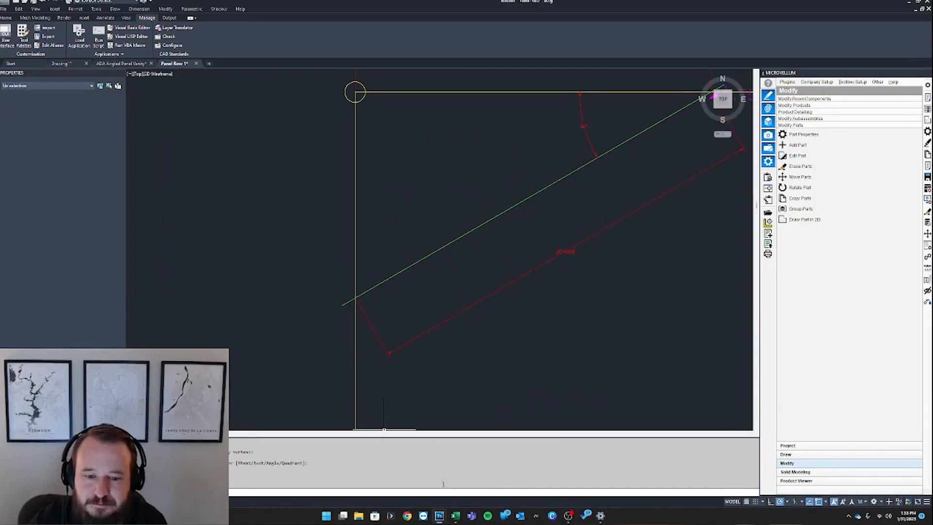
# Move the design data window aside and examine where the diagonal line crosses the panel's upper edge.
pyautogui.click(439, 515)
pyautogui.moveTo(590, 159); pyautogui.dragTo(363, 180)
pyautogui.scroll(2, 673, 98)
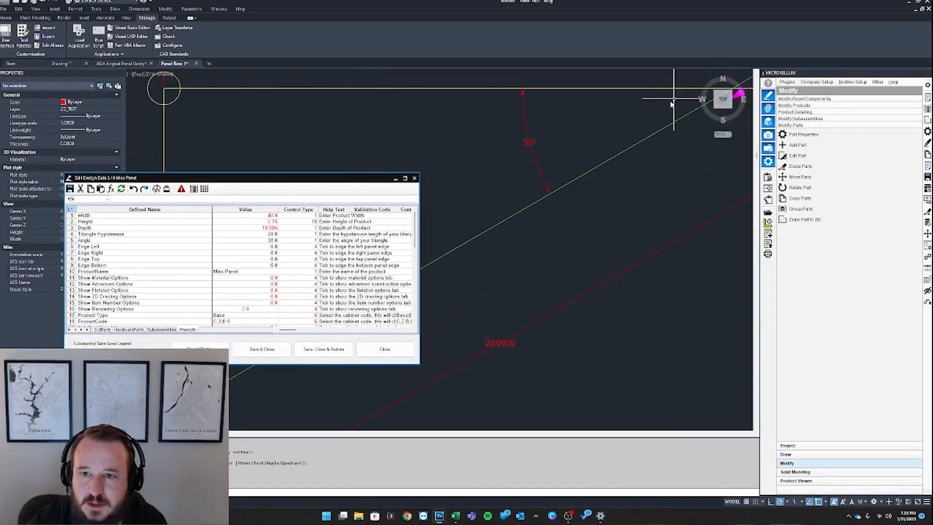
pyautogui.moveTo(673, 99); pyautogui.dragTo(621, 125, button='middle')
pyautogui.scroll(-4, 528, 177)
pyautogui.scroll(2, 588, 154)
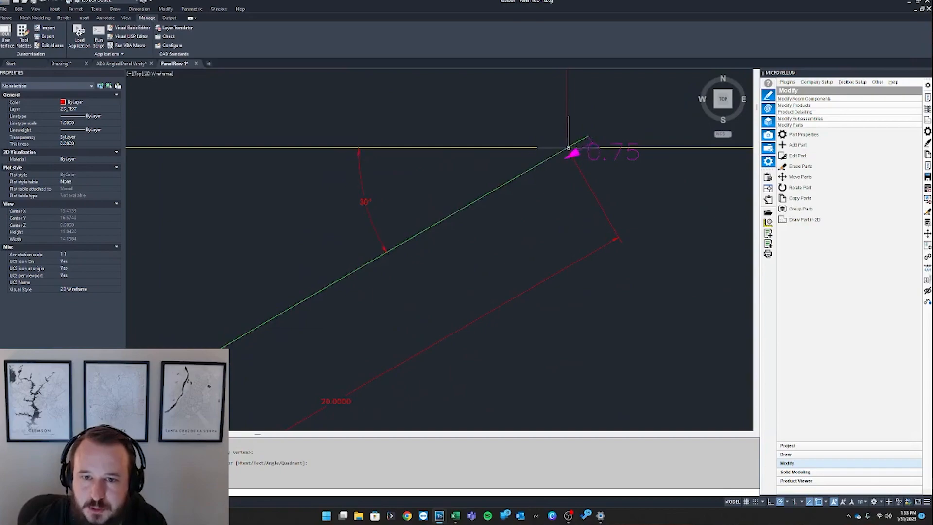
pyautogui.scroll(-2, 571, 149)
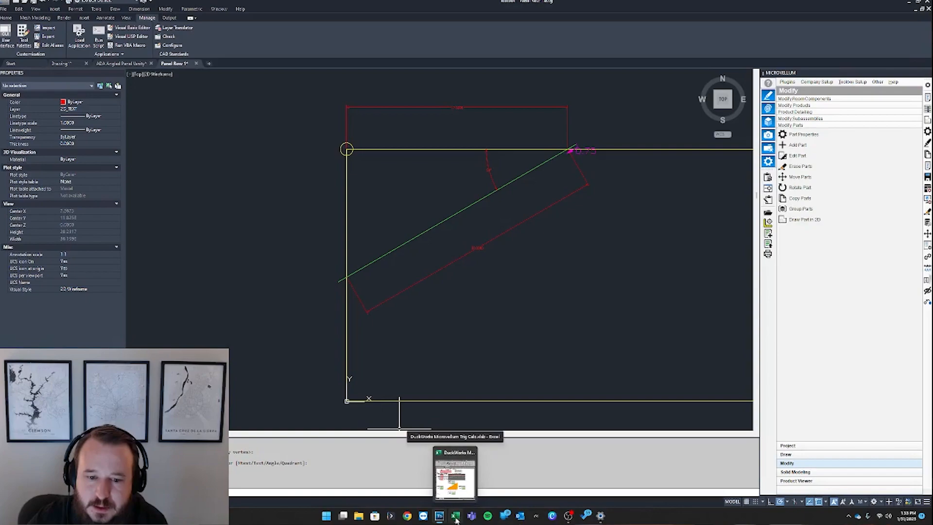
# Return to the maximized Edit Design Data window and enter =height as the Z value in the adjacent formula's row.
pyautogui.moveTo(439, 515)
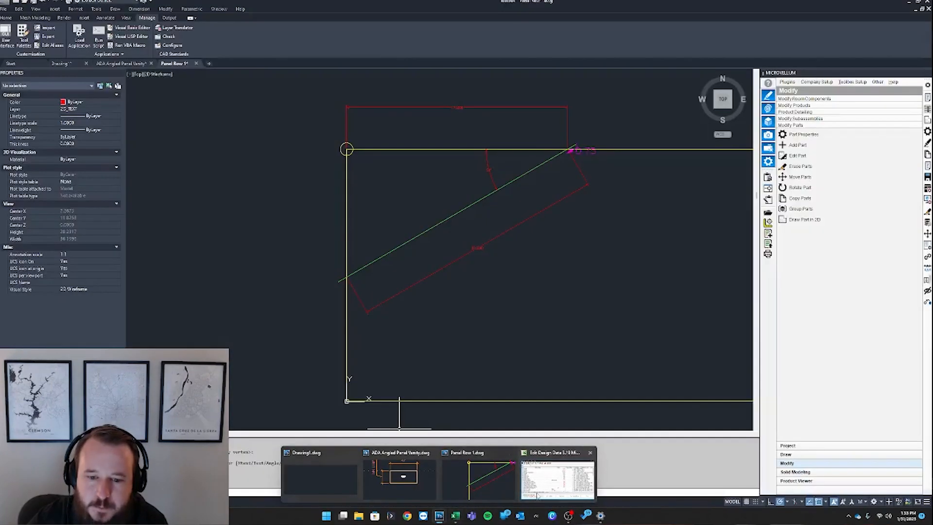
pyautogui.click(544, 482)
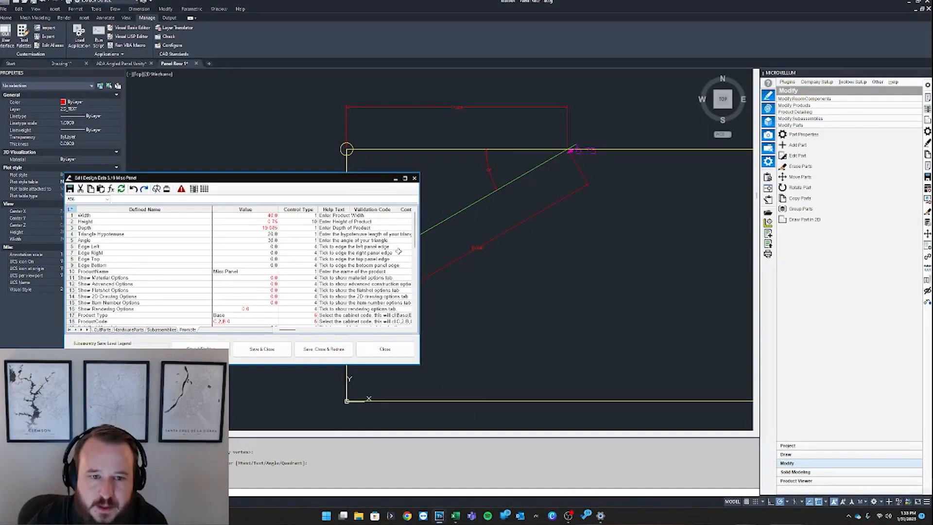
pyautogui.click(405, 178)
pyautogui.click(239, 364)
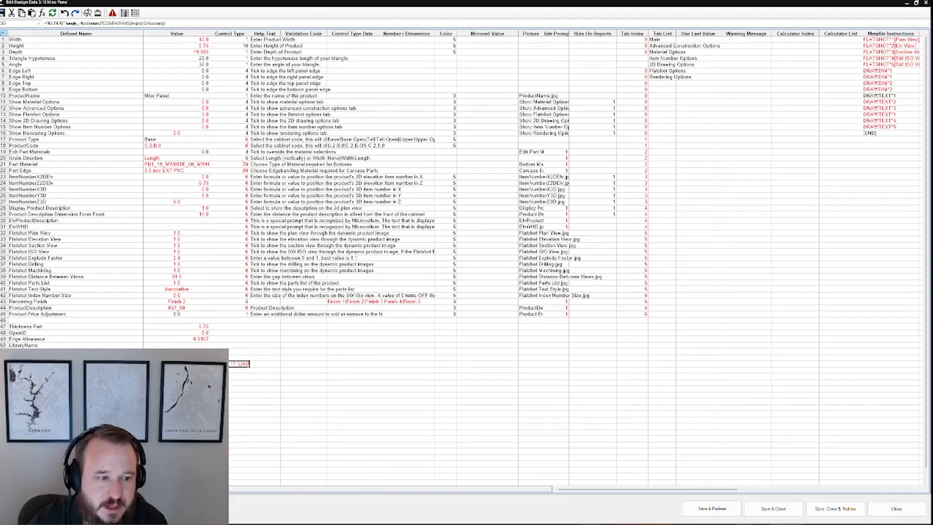
pyautogui.click(273, 366)
pyautogui.click(292, 366)
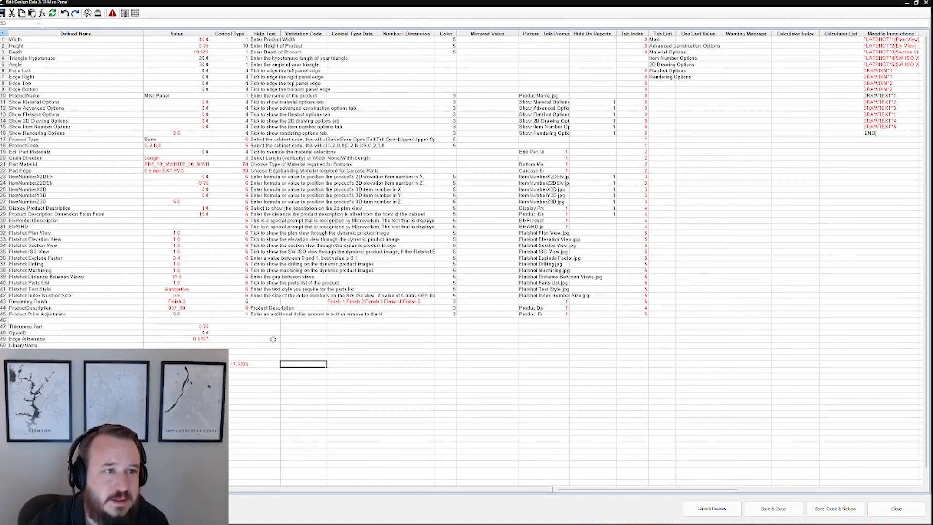
pyautogui.click(170, 45)
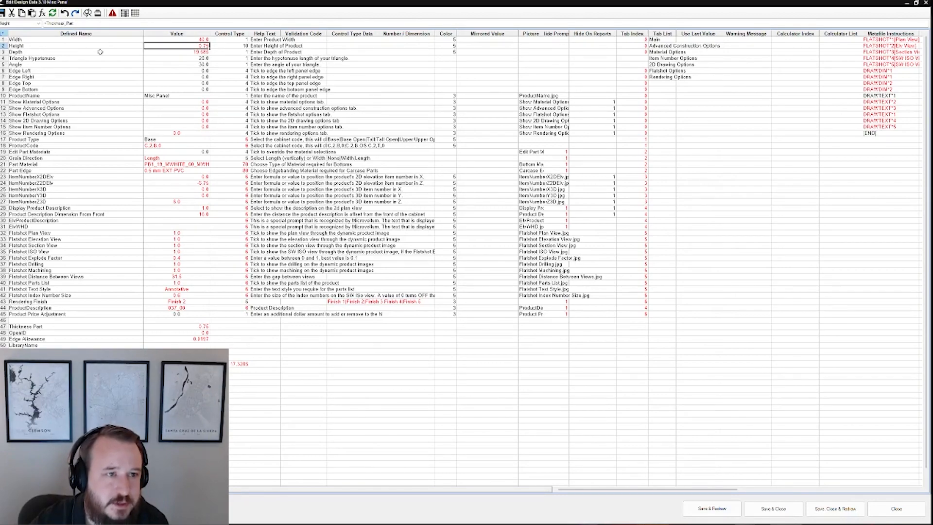
pyautogui.click(264, 365)
pyautogui.write('=height')
pyautogui.press('Tab')
# Add axis letter headings above the point's coordinate cells, with y and z over the last two columns.
pyautogui.click(260, 362)
pyautogui.click(242, 356)
pyautogui.click(264, 357)
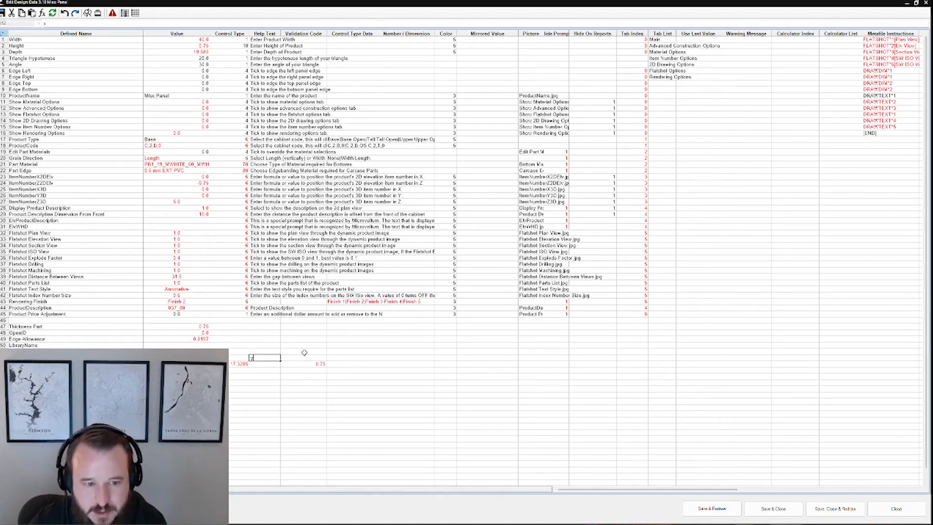
pyautogui.click(305, 357)
pyautogui.write('z')
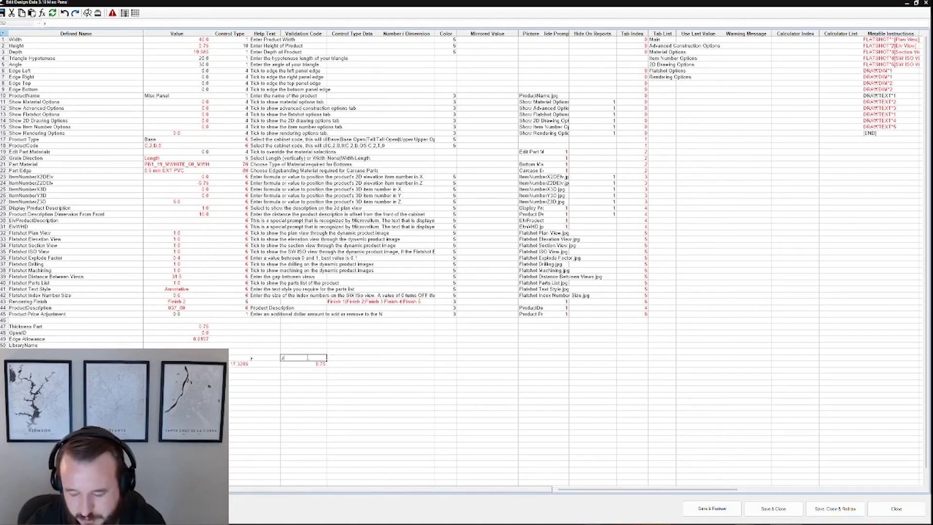
pyautogui.click(307, 389)
pyautogui.click(275, 363)
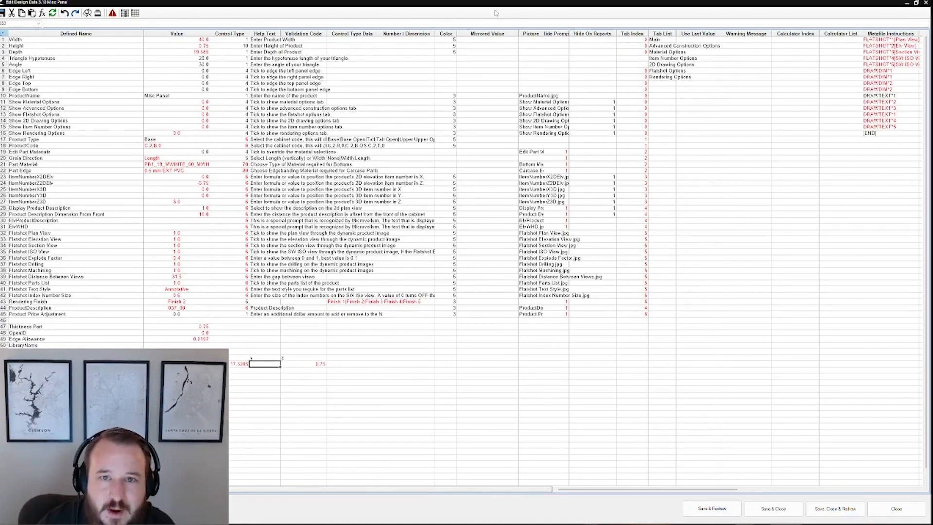
# Look at the panel's vertical edge in the Panel Row 1 drawing and switch to the trig formula calculator in Excel.
pyautogui.moveTo(493, 3); pyautogui.dragTo(697, 222)
pyautogui.click(336, 190)
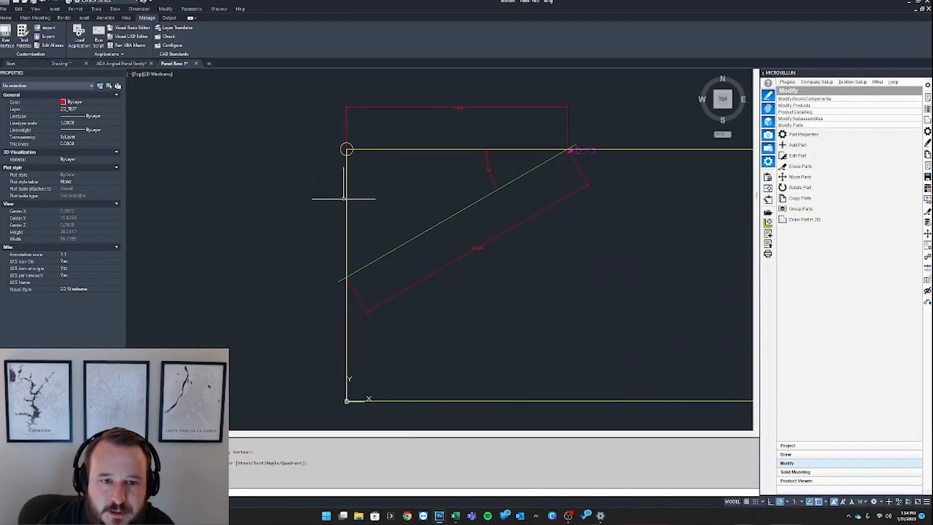
pyautogui.click(459, 516)
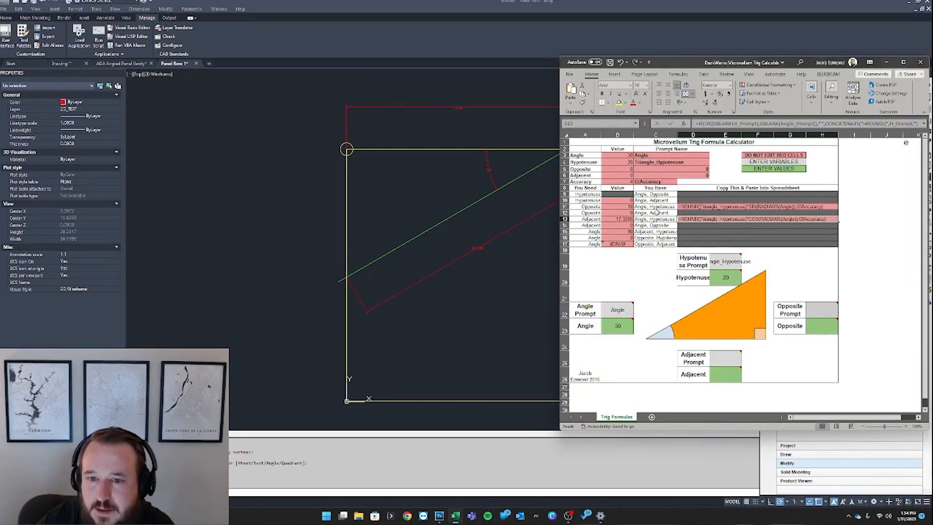
# Check the opposite-side value in the calculator and dimension the vertical distance from the panel's corner circle to the diagonal's crossing on the side edge.
pyautogui.click(714, 212)
pyautogui.click(624, 207)
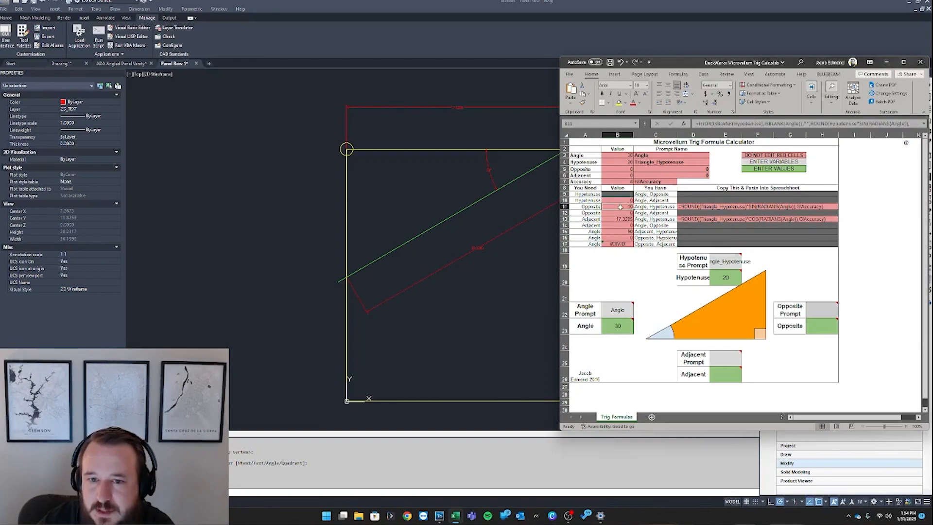
pyautogui.click(425, 197)
pyautogui.write('dli')
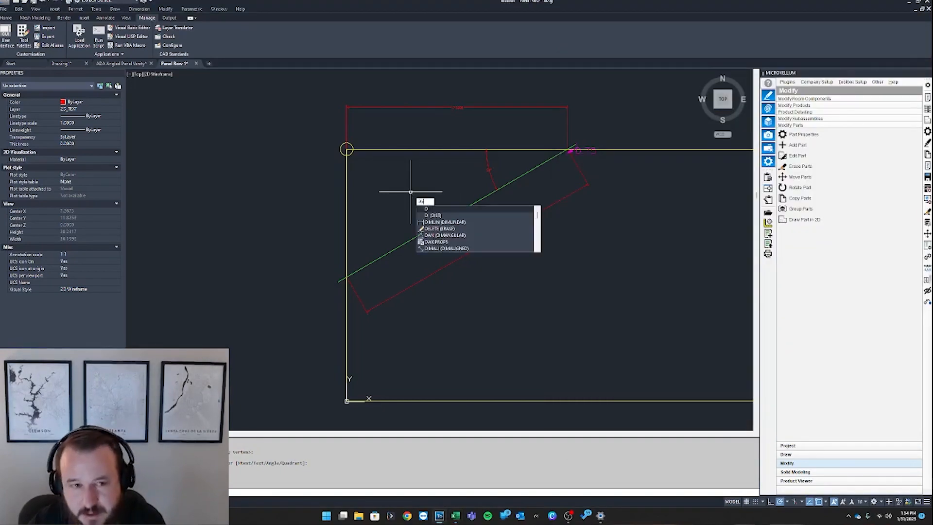
pyautogui.press('Return')
pyautogui.click(347, 149)
pyautogui.scroll(5, 346, 277)
pyautogui.click(347, 274)
pyautogui.scroll(-3, 332, 267)
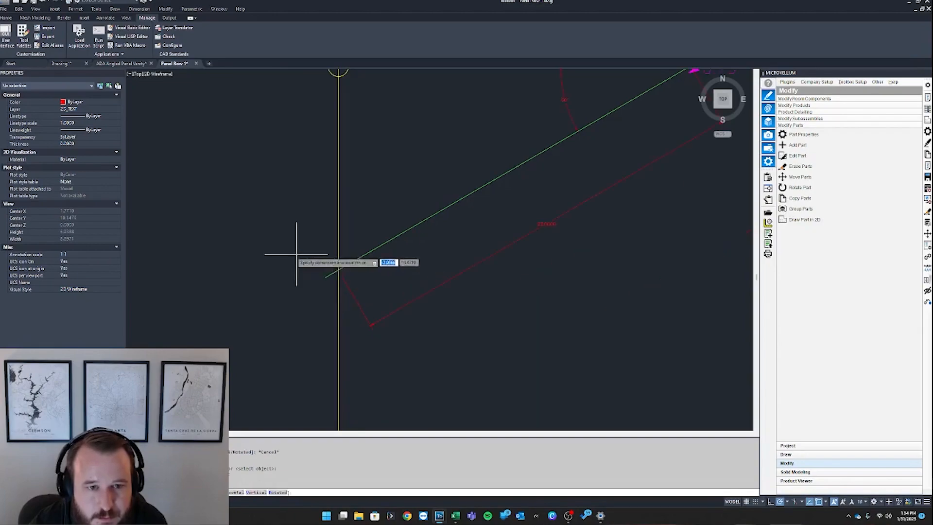
pyautogui.click(271, 248)
# Examine where the diagonal line crosses the panel's upper edge and its vertical edge.
pyautogui.scroll(-2, 291, 202)
pyautogui.moveTo(291, 202); pyautogui.dragTo(217, 323, button='middle')
pyautogui.scroll(2, 372, 260)
pyautogui.moveTo(353, 264)
pyautogui.mouseDown(button='middle')
pyautogui.moveTo(336, 257)
pyautogui.moveTo(399, 228)
pyautogui.mouseUp(button='middle')
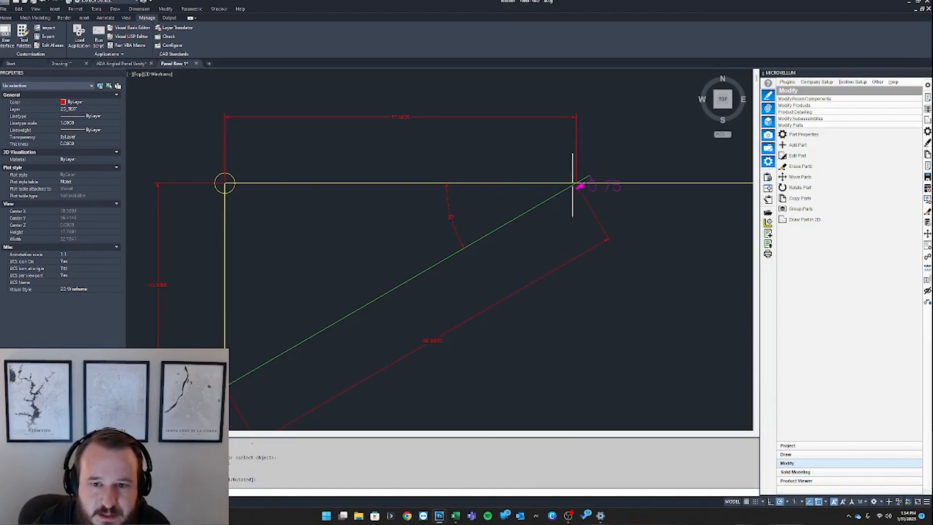
pyautogui.scroll(4, 577, 184)
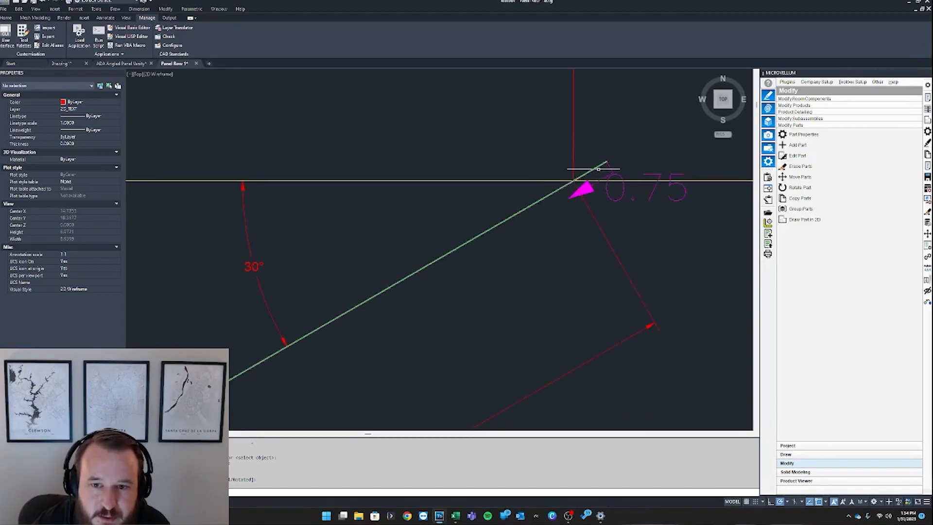
pyautogui.scroll(-5, 578, 187)
pyautogui.scroll(3, 395, 312)
pyautogui.scroll(-1, 370, 318)
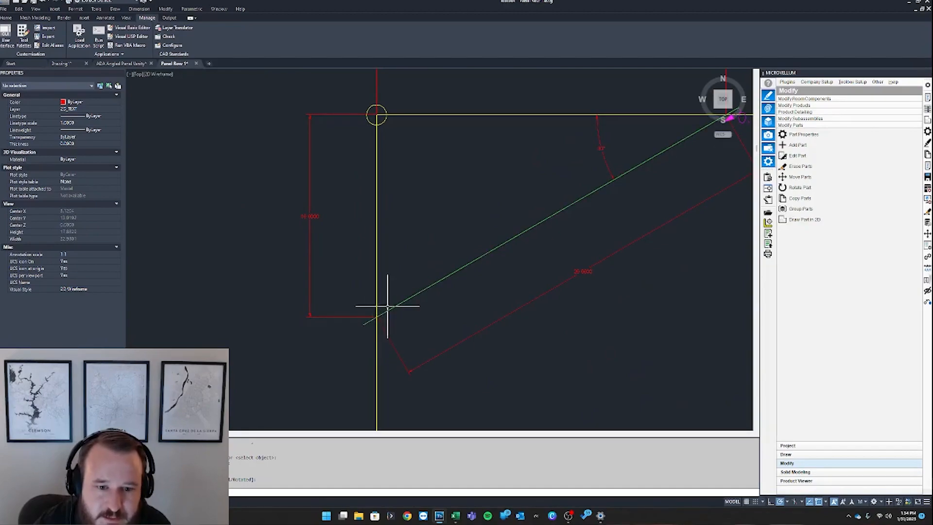
pyautogui.scroll(-2, 375, 313)
# Copy the opposite-side formula based on angle and hypotenuse from the Excel calculator into the second point's y cell in Edit Design Data.
pyautogui.click(454, 516)
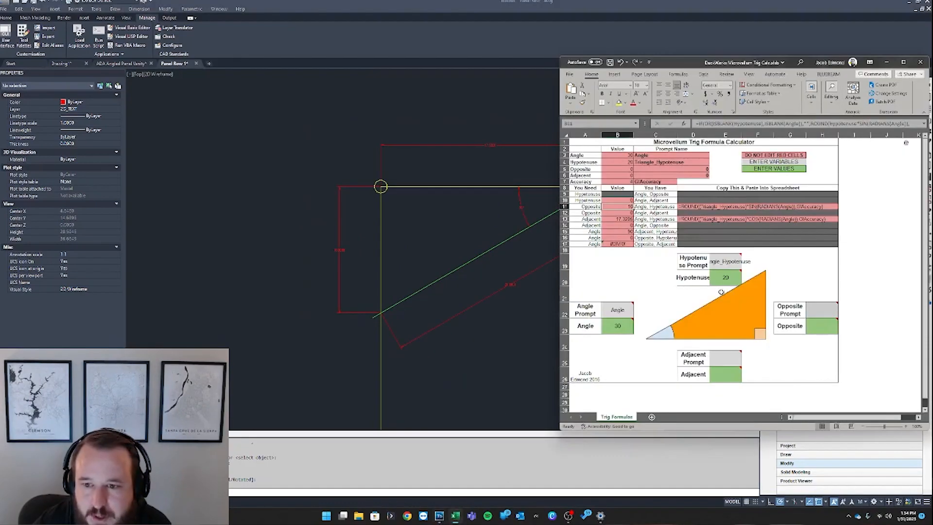
pyautogui.click(715, 212)
pyautogui.click(708, 206)
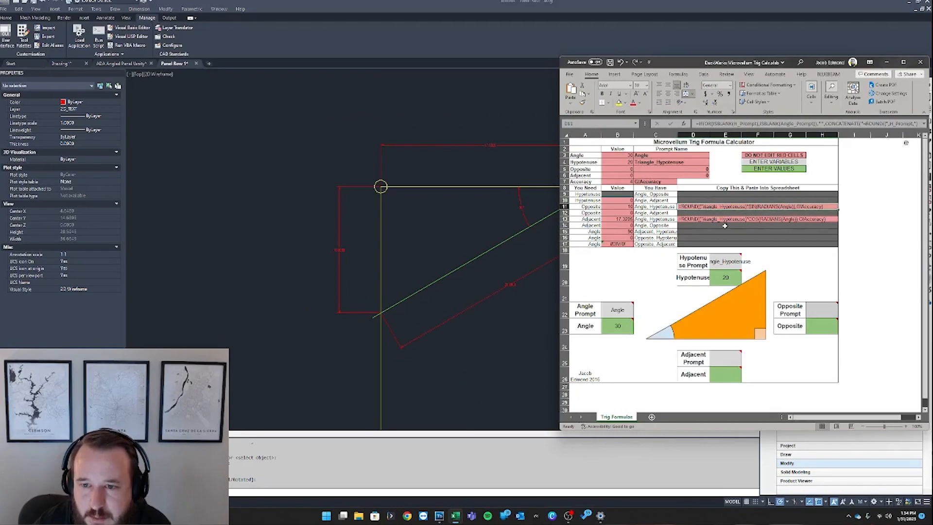
pyautogui.hotkey('ctrl', 'c')
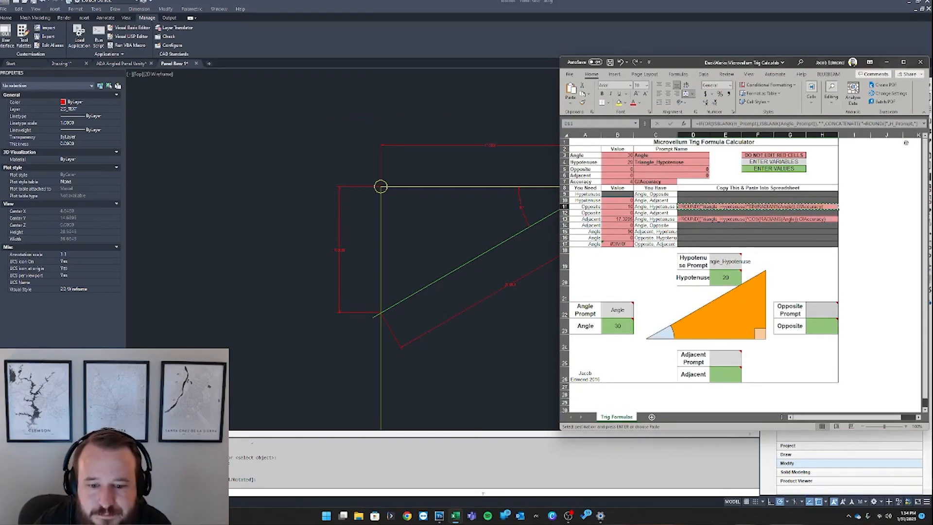
pyautogui.moveTo(439, 516)
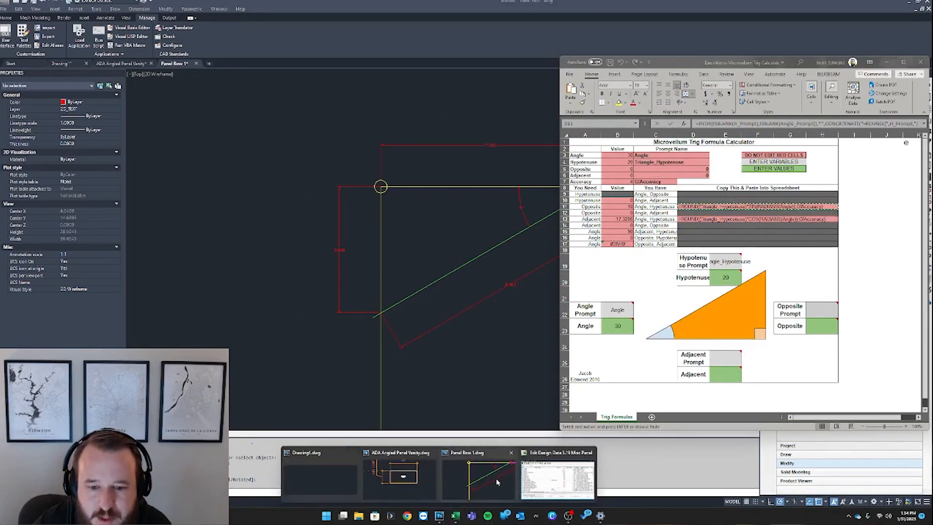
pyautogui.click(540, 480)
pyautogui.click(820, 225)
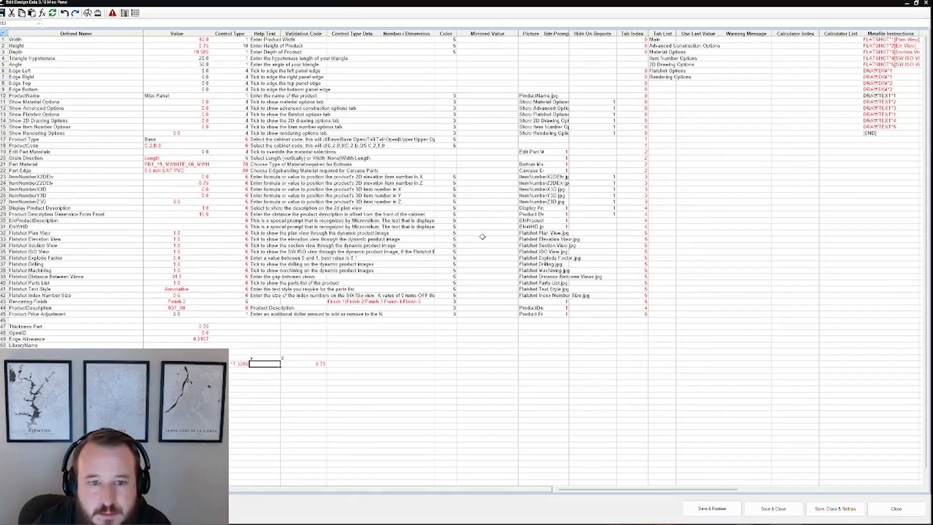
pyautogui.click(261, 371)
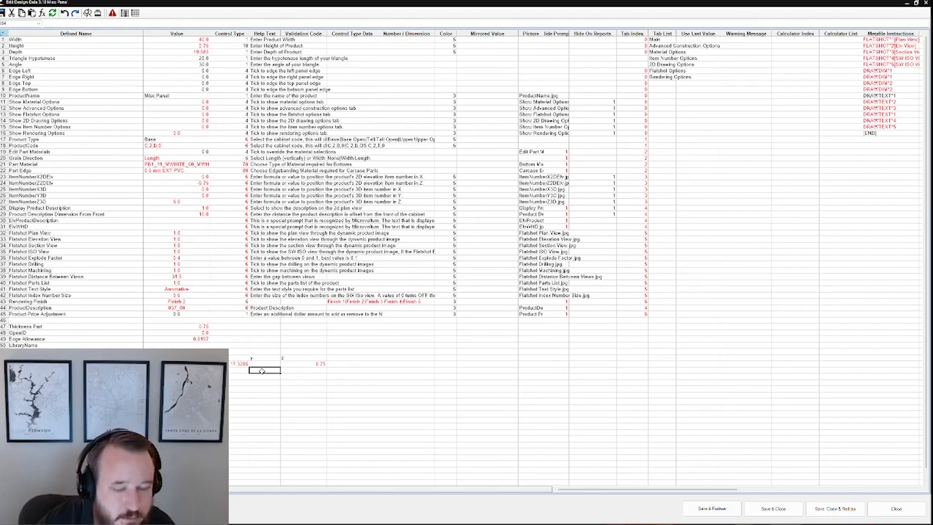
pyautogui.doubleClick(264, 372)
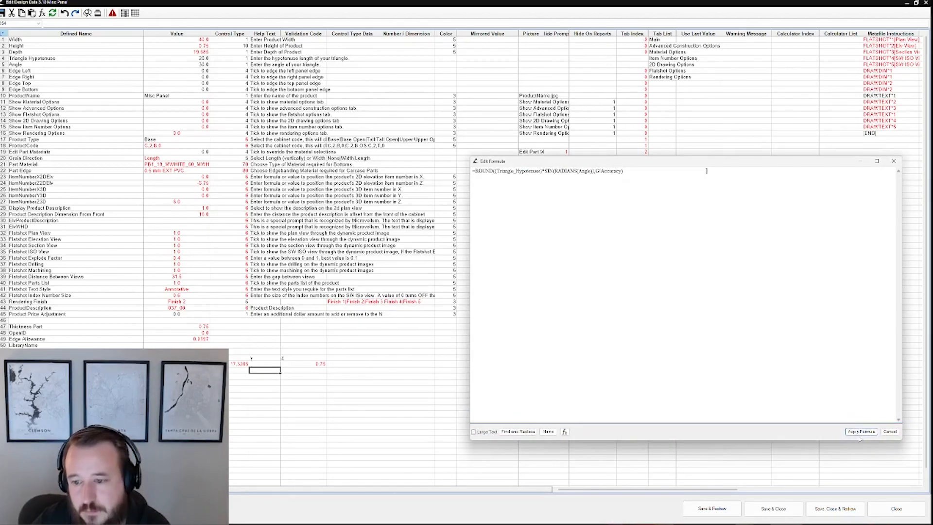
pyautogui.click(860, 431)
# Complete both points' coordinates: 0 as the first point's y, 0 as the second point's x and =height as its z.
pyautogui.click(261, 364)
pyautogui.write('0')
pyautogui.press('Return')
pyautogui.click(244, 370)
pyautogui.write('0')
pyautogui.click(298, 370)
pyautogui.write('=height')
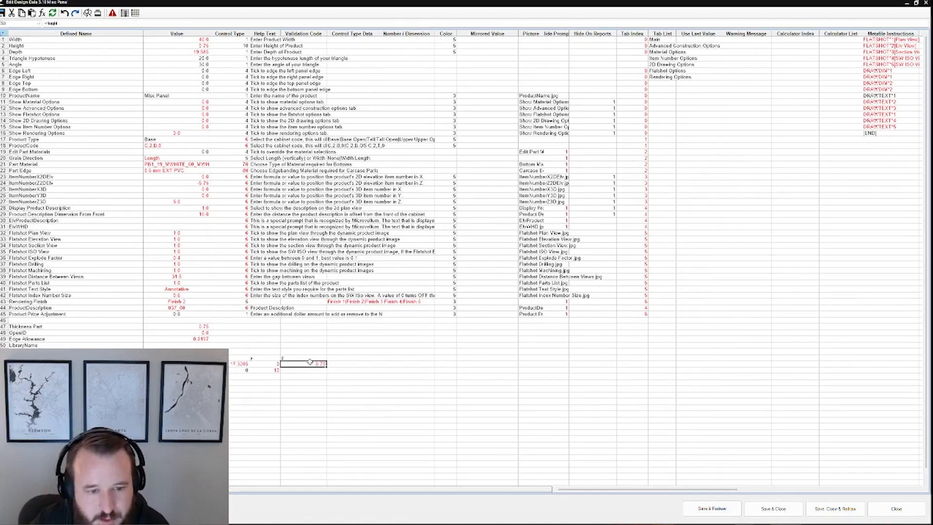
pyautogui.press('Return')
# Combine the first point's coordinates in a PNT formula in its Value cell, with the rounded cosine formula as x, 0 as y and height as z.
pyautogui.click(244, 364)
pyautogui.click(187, 363)
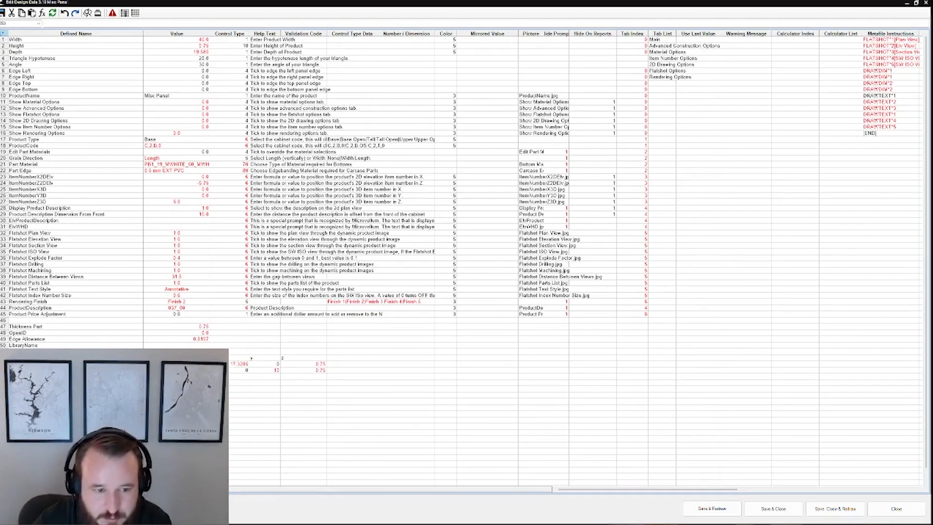
pyautogui.click(240, 364)
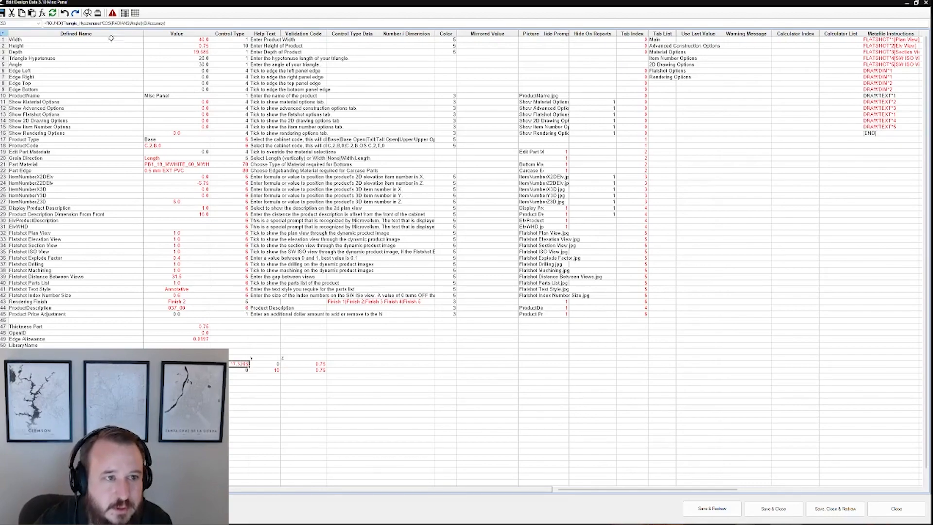
pyautogui.moveTo(165, 23); pyautogui.dragTo(50, 31)
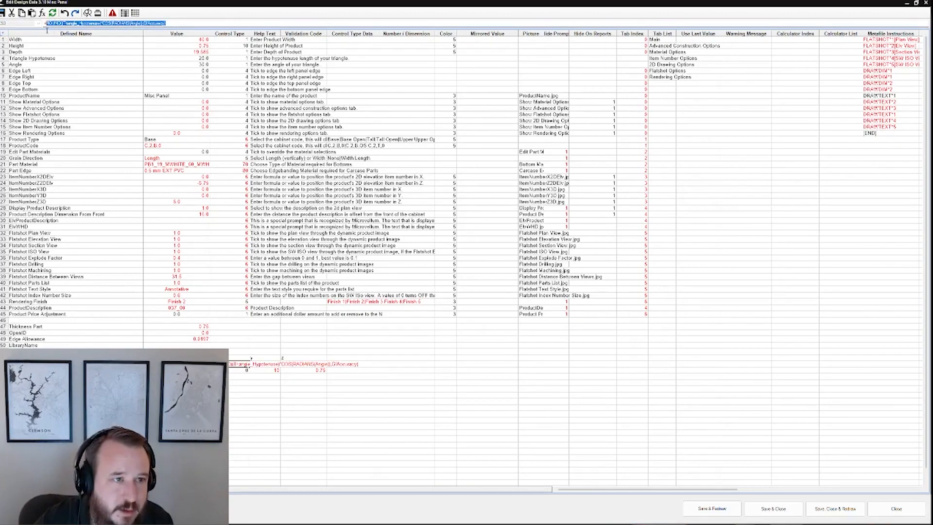
pyautogui.press('Escape')
pyautogui.click(194, 364)
pyautogui.write('=INT(')
pyautogui.hotkey('ctrl', 'v')
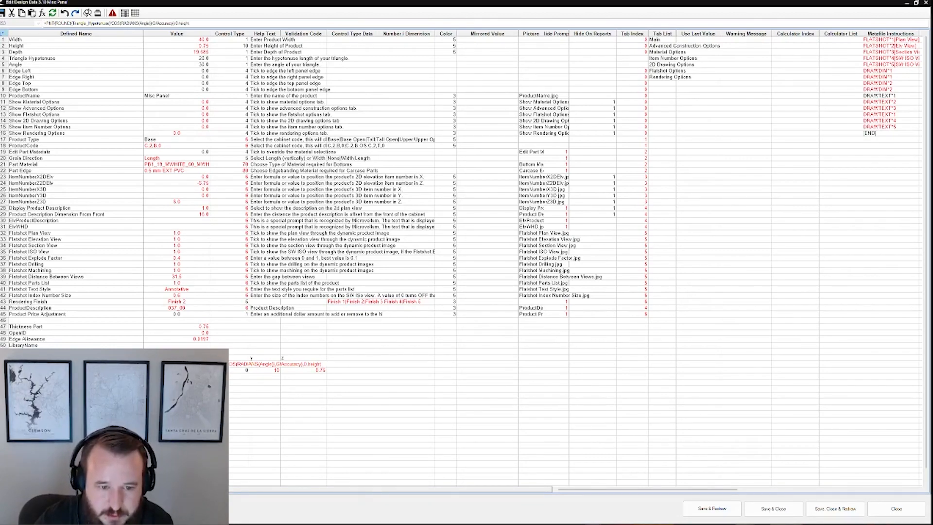
pyautogui.press('Return')
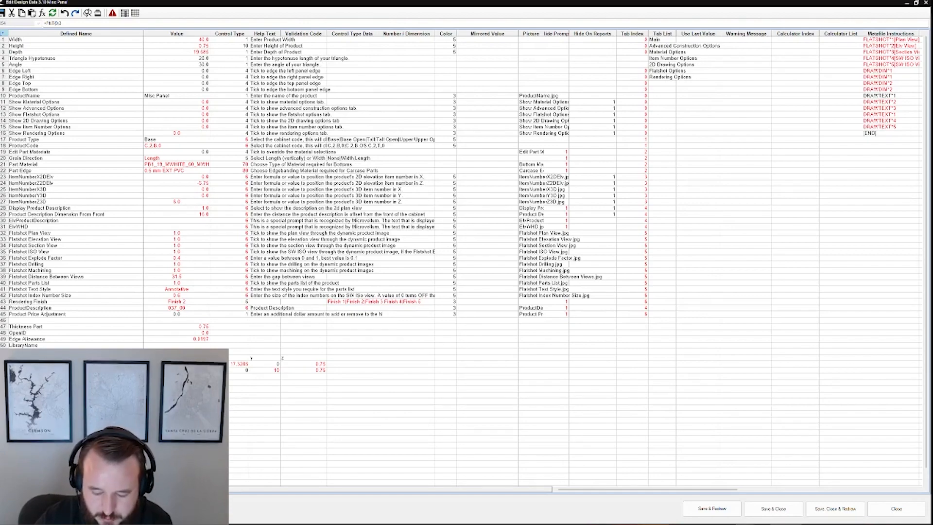
# Build the second point's PNT formula in its Value cell with 0 as x, the rounded sine formula as y and Height as z.
pyautogui.click(272, 370)
pyautogui.moveTo(164, 23); pyautogui.dragTo(50, 25)
pyautogui.press('Escape')
pyautogui.click(190, 369)
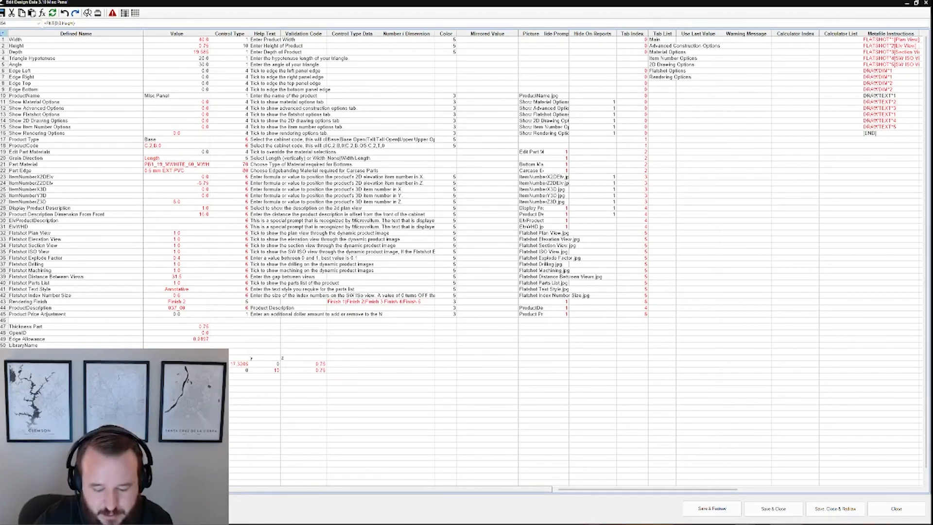
pyautogui.press('F2')
pyautogui.click(504, 173)
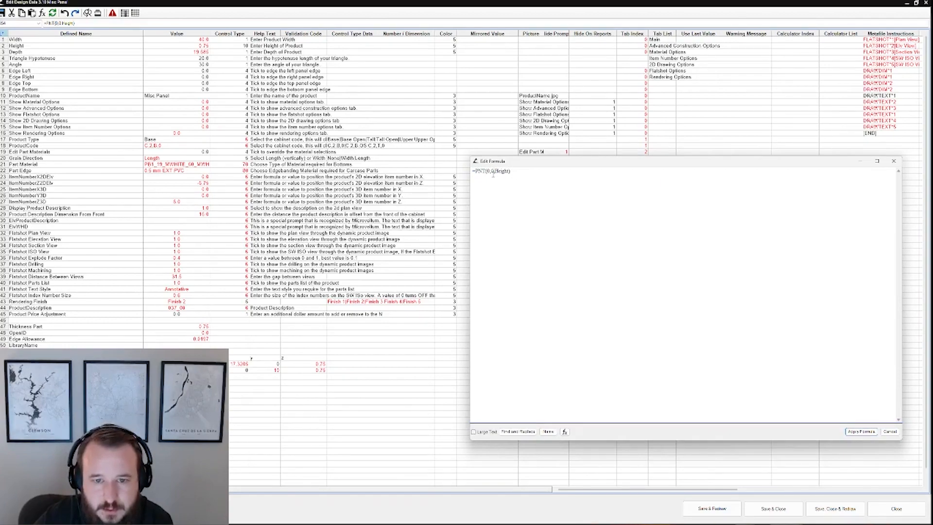
pyautogui.hotkey('ctrl', 'v')
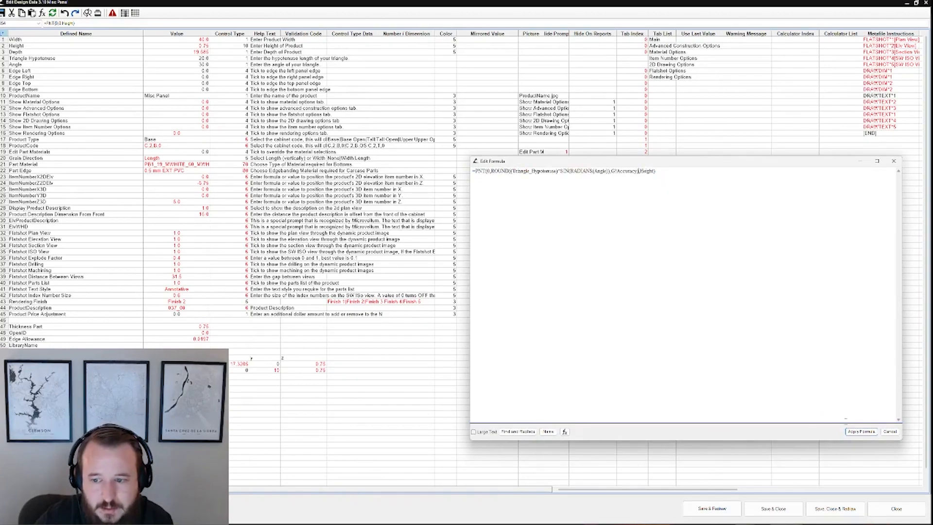
pyautogui.click(860, 430)
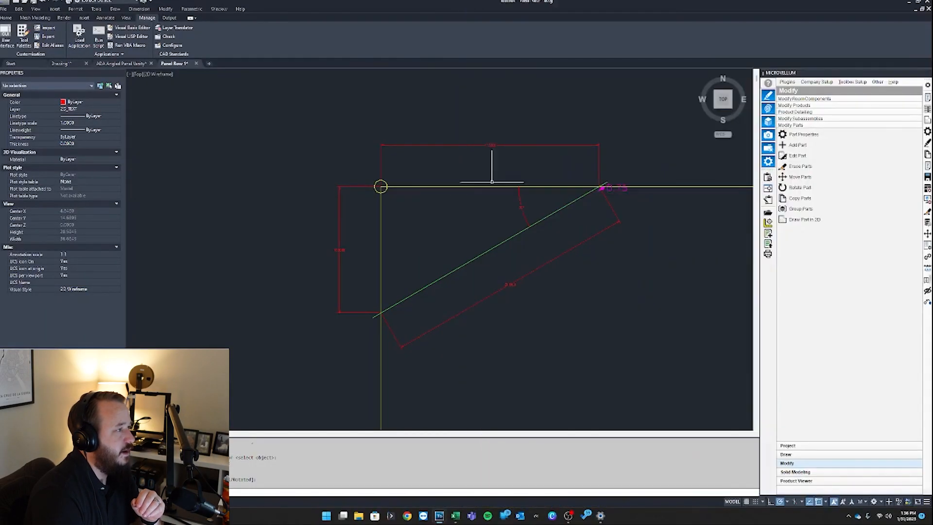
# In the Panel Row 1 drawing, add an aligned dimension from the diagonal's crossing on the upper edge to its outer end.
pyautogui.scroll(3, 604, 183)
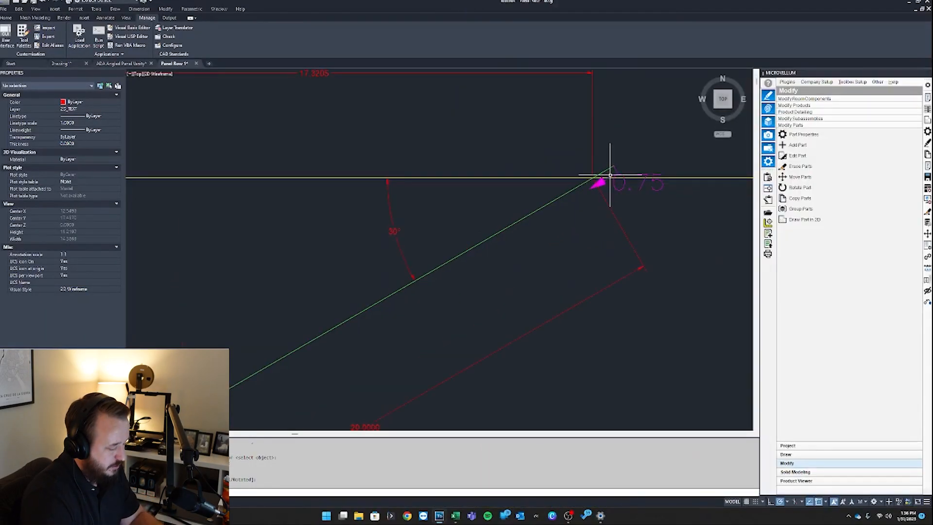
pyautogui.scroll(3, 568, 221)
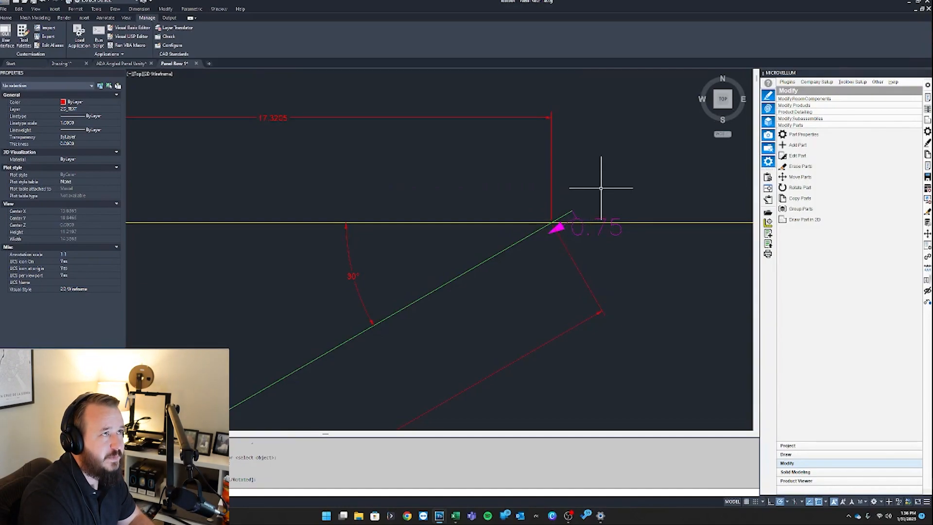
pyautogui.write('D')
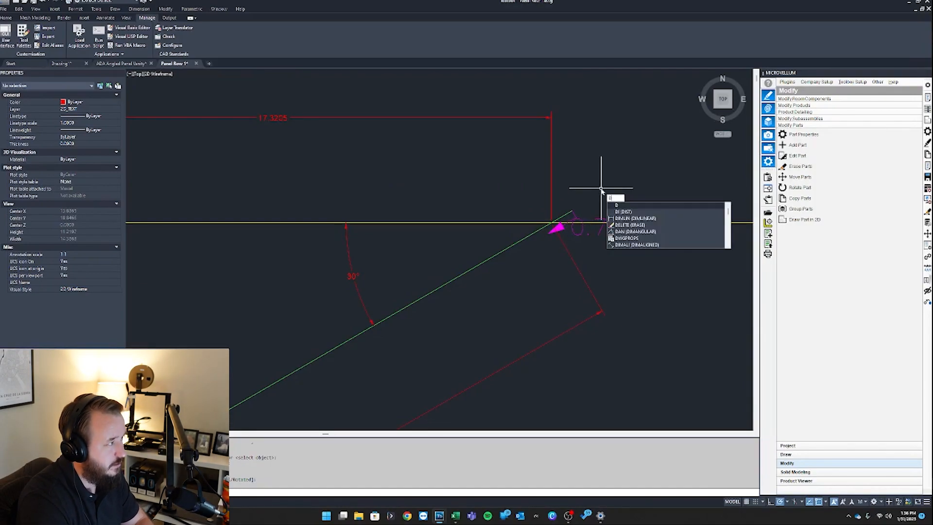
pyautogui.write('LIMALI')
pyautogui.press('Return')
pyautogui.scroll(2, 538, 222)
pyautogui.click(561, 223)
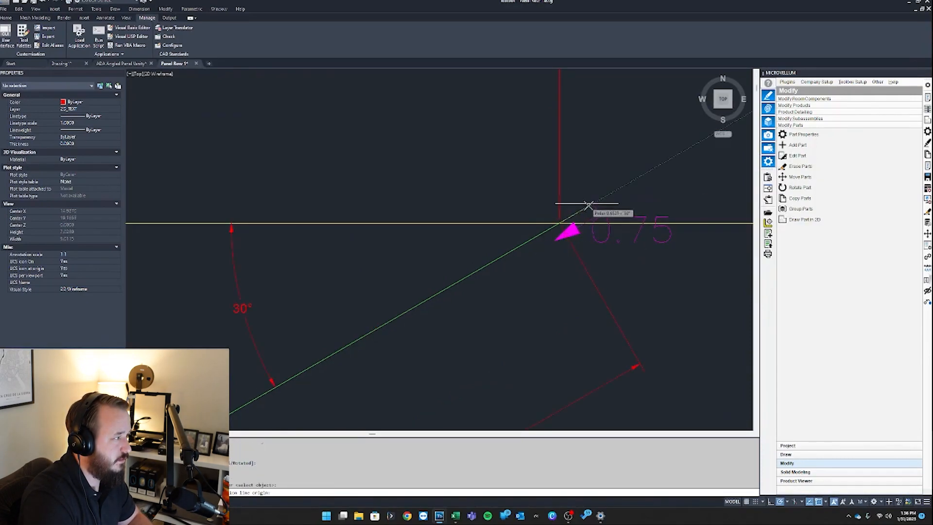
pyautogui.click(592, 203)
pyautogui.click(529, 171)
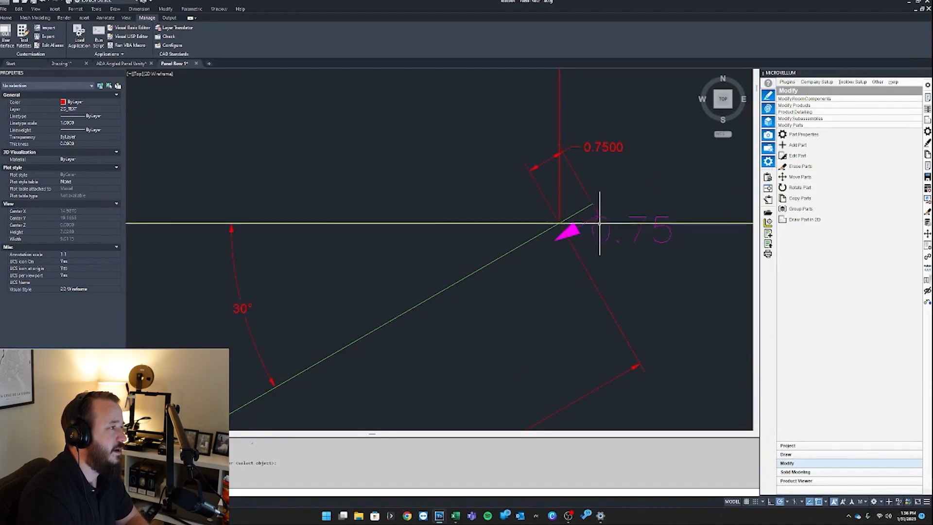
# Add a vertical dimension between the diagonal's outer end and the panel's upper edge.
pyautogui.scroll(2, 594, 211)
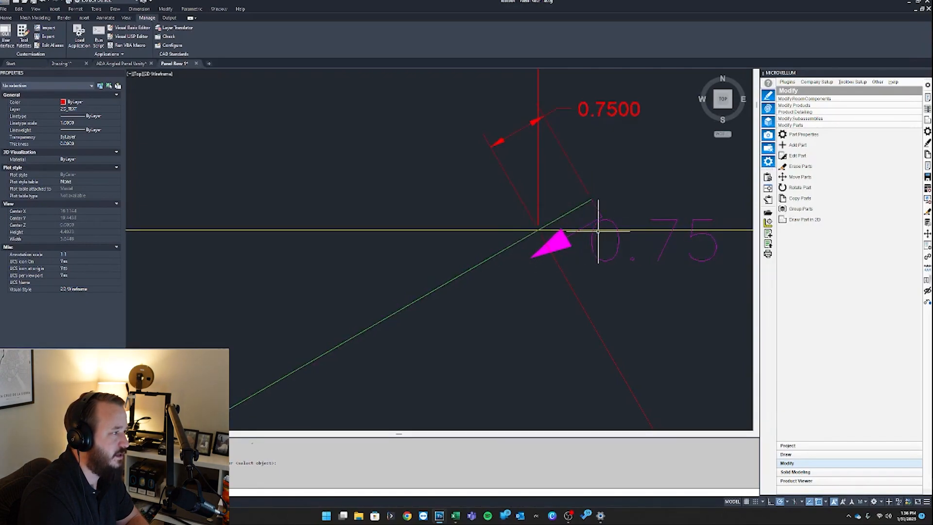
pyautogui.write('dal')
pyautogui.press('Return')
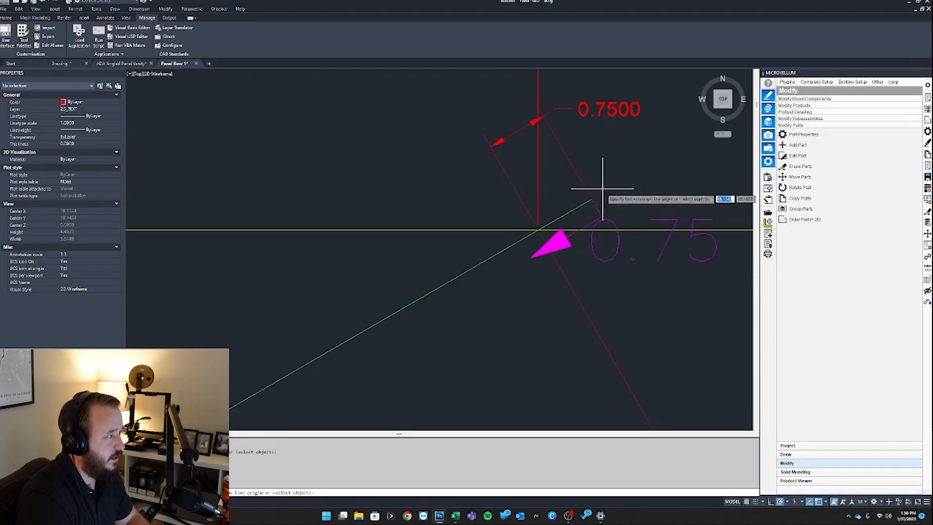
pyautogui.click(591, 199)
pyautogui.click(602, 210)
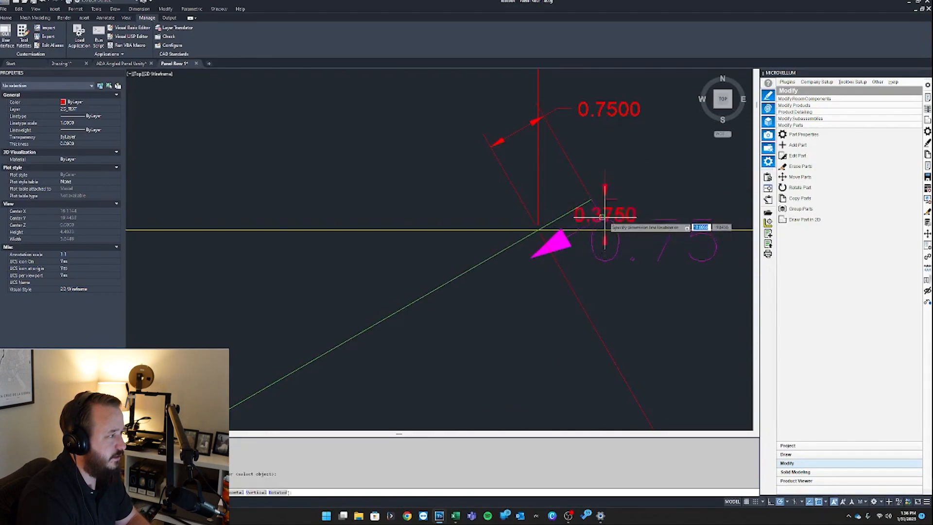
pyautogui.scroll(-4, 605, 214)
pyautogui.click(673, 212)
# Add a horizontal dimension between the diagonal's outer end and its crossing on the upper edge, placed below the panel's long horizontal dimension.
pyautogui.scroll(4, 598, 213)
pyautogui.press('Return')
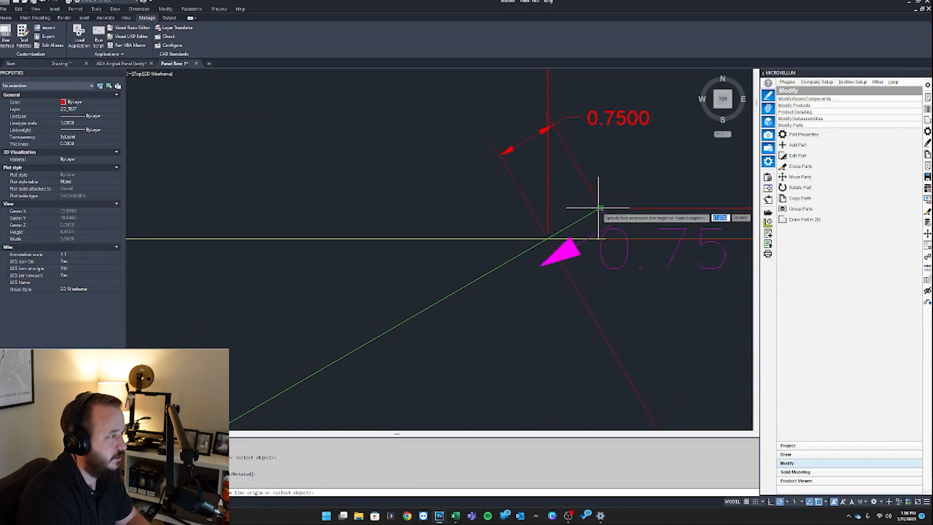
pyautogui.click(597, 208)
pyautogui.click(548, 238)
pyautogui.scroll(-4, 563, 215)
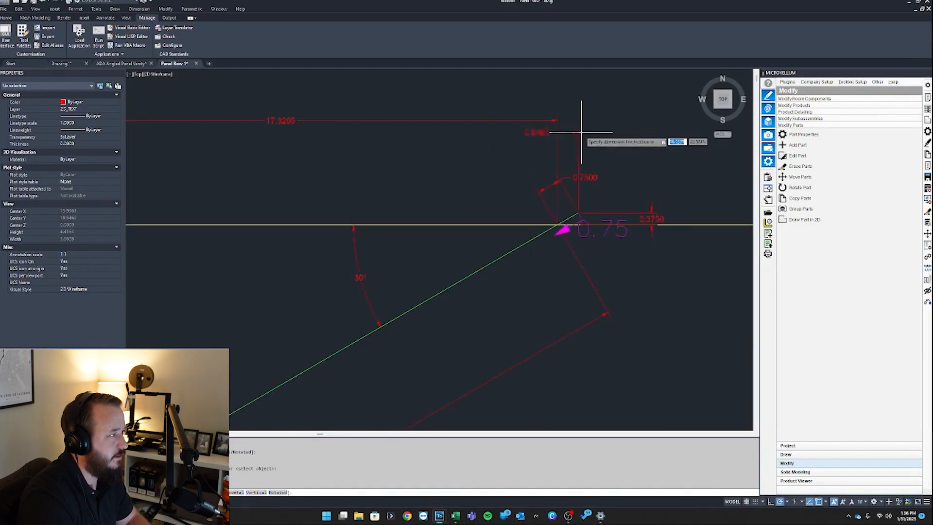
pyautogui.click(579, 136)
pyautogui.scroll(4, 559, 141)
pyautogui.scroll(-2, 548, 203)
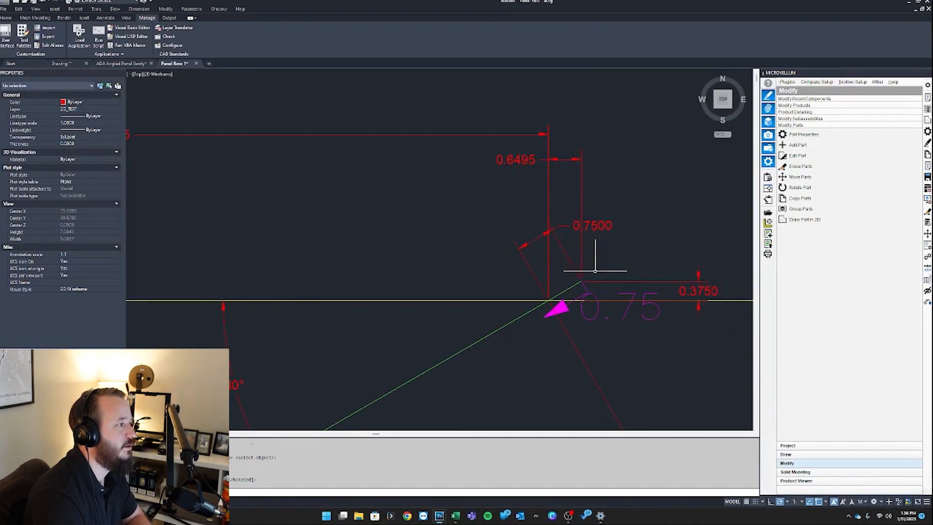
pyautogui.scroll(2, 560, 297)
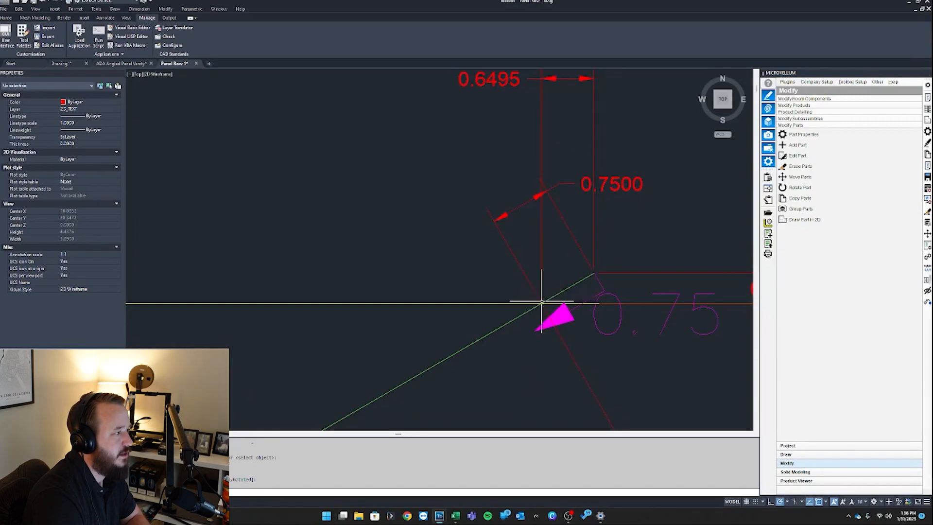
# In the Excel trig calculator, set the hypotenuse prompt to G!Router_Lead and the hypotenuse value to 0.75.
pyautogui.click(455, 514)
pyautogui.click(727, 261)
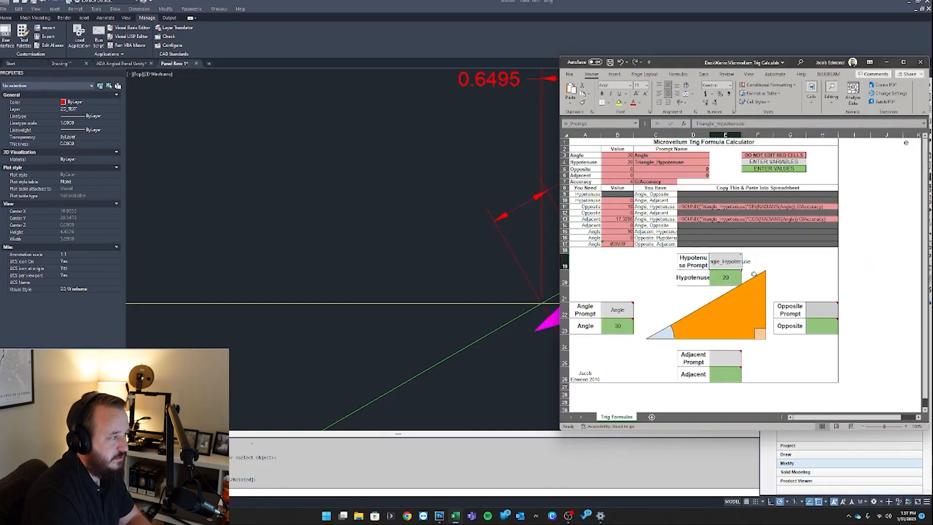
pyautogui.press('Delete')
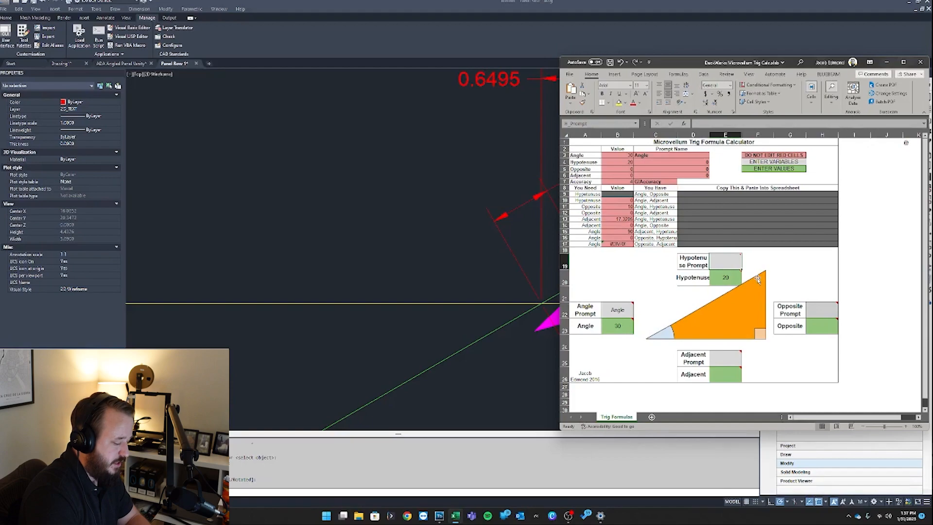
pyautogui.write('G!Router_Lead')
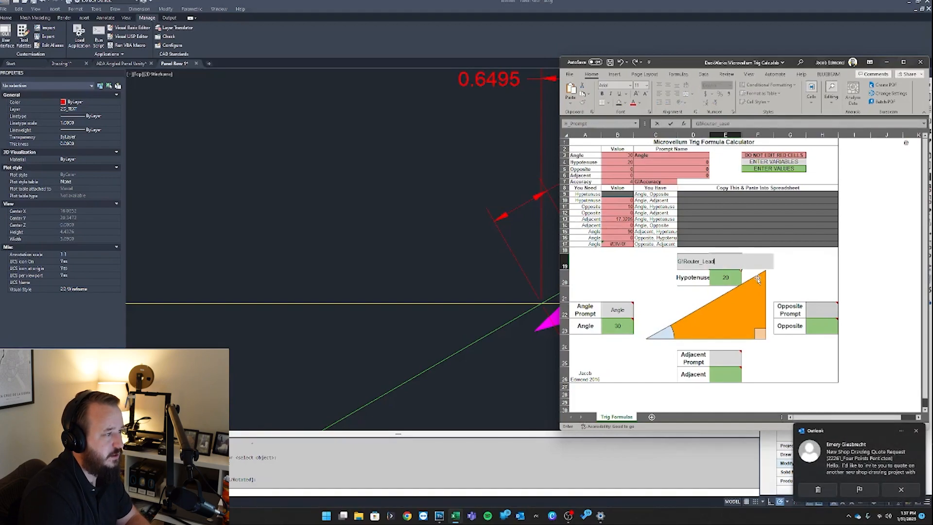
pyautogui.press('Return')
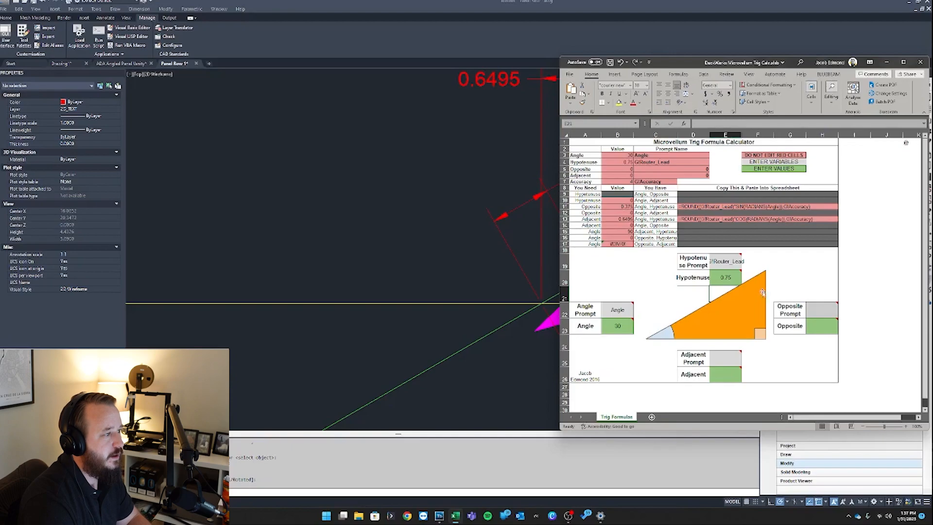
pyautogui.click(730, 294)
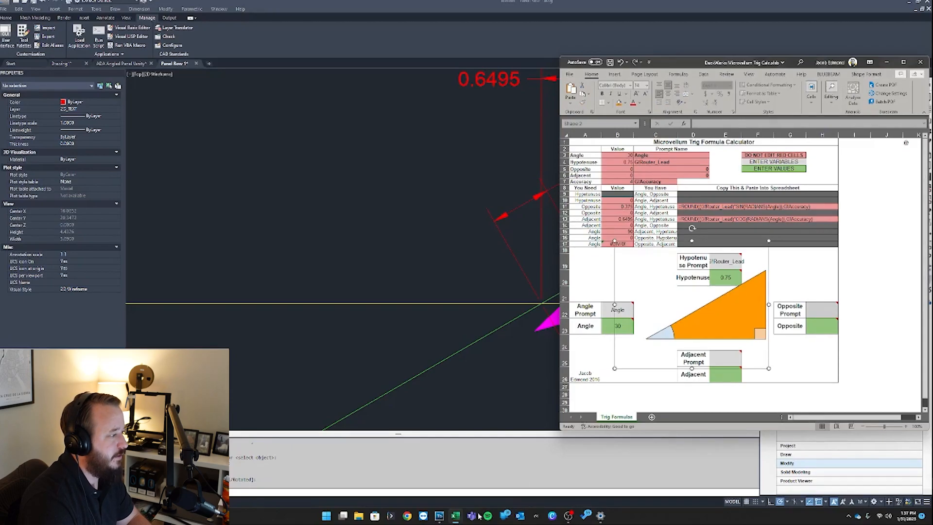
# Switch to the Edit Design Data window and enter =G!Router_Lead in the PNT 4 row's Number / Dimension cell.
pyautogui.click(439, 515)
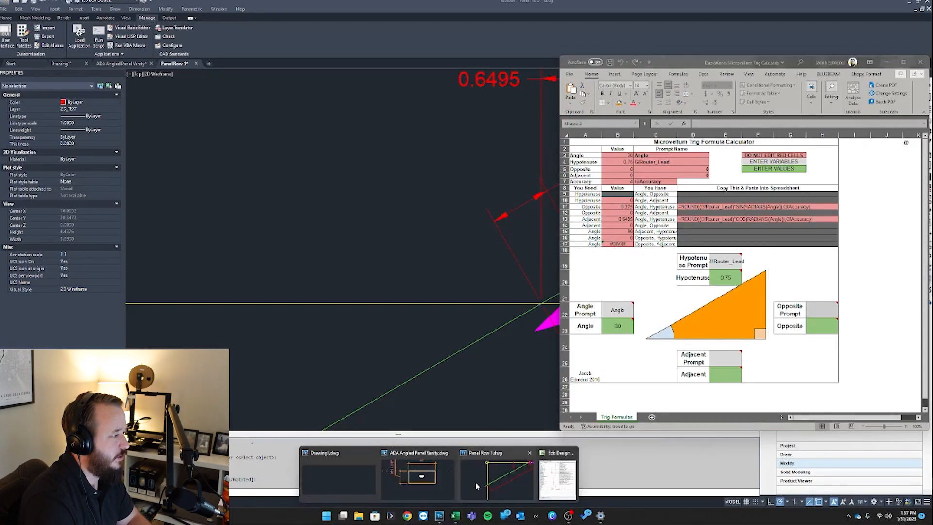
pyautogui.click(539, 483)
pyautogui.click(825, 372)
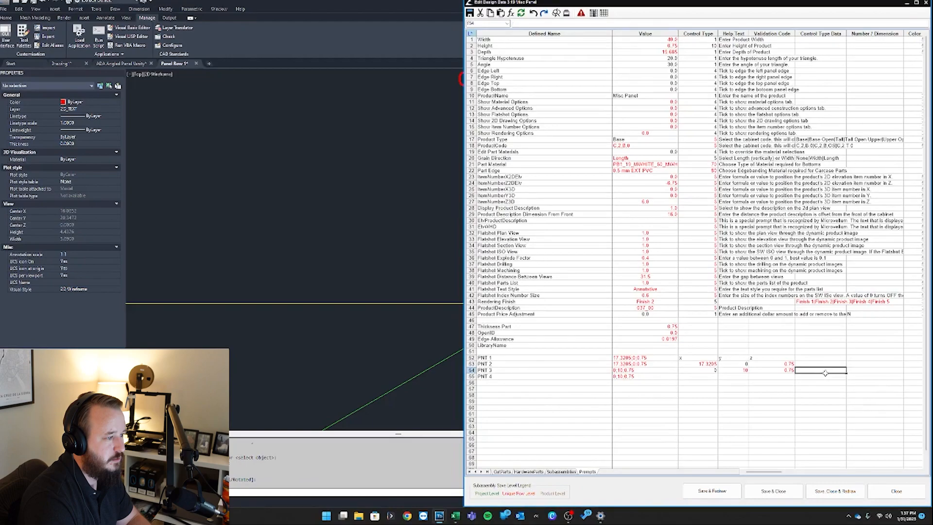
pyautogui.click(859, 373)
pyautogui.click(862, 375)
pyautogui.write('=G')
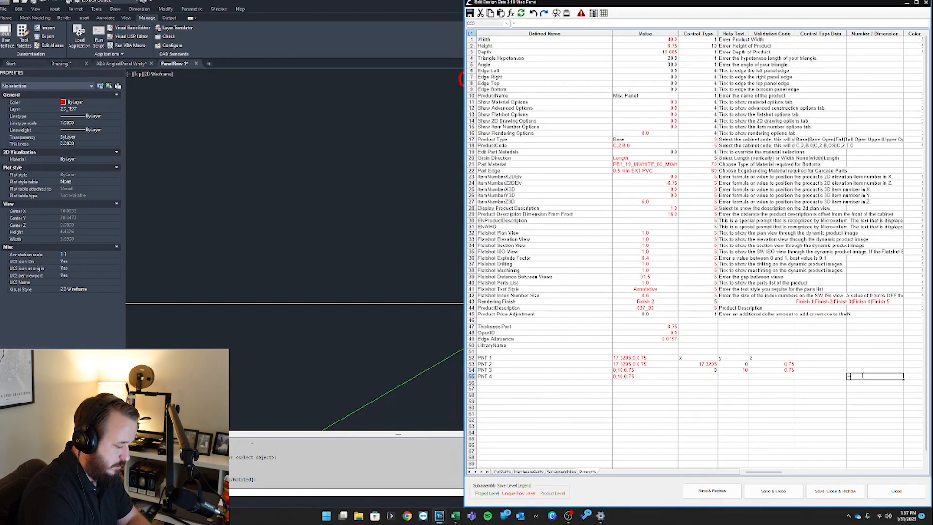
pyautogui.write('router_lead')
pyautogui.press('Return')
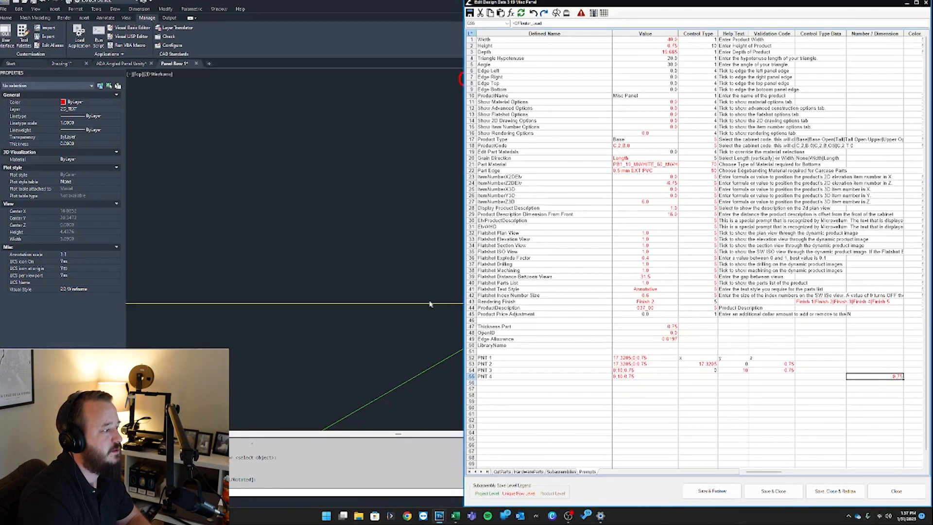
# Copy the adjacent-side formula for G!Router_Lead and Angle from the Excel trig calculator.
pyautogui.click(455, 515)
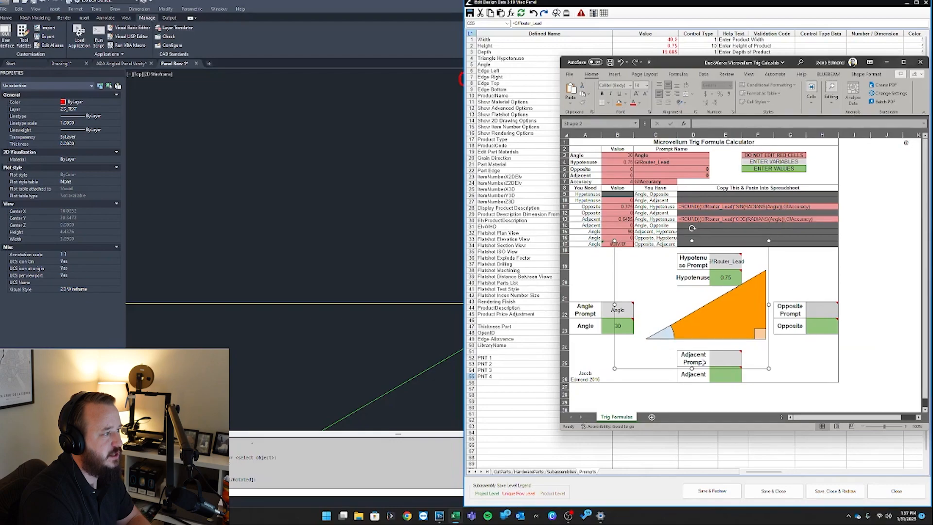
pyautogui.click(703, 362)
pyautogui.click(766, 220)
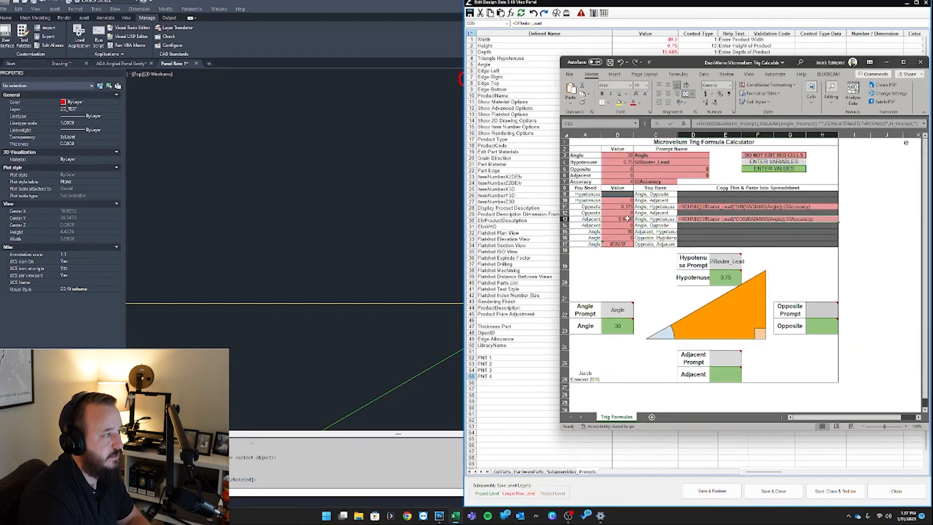
pyautogui.click(344, 234)
pyautogui.scroll(-4, 343, 236)
pyautogui.scroll(6, 393, 182)
pyautogui.scroll(-4, 379, 205)
pyautogui.click(456, 519)
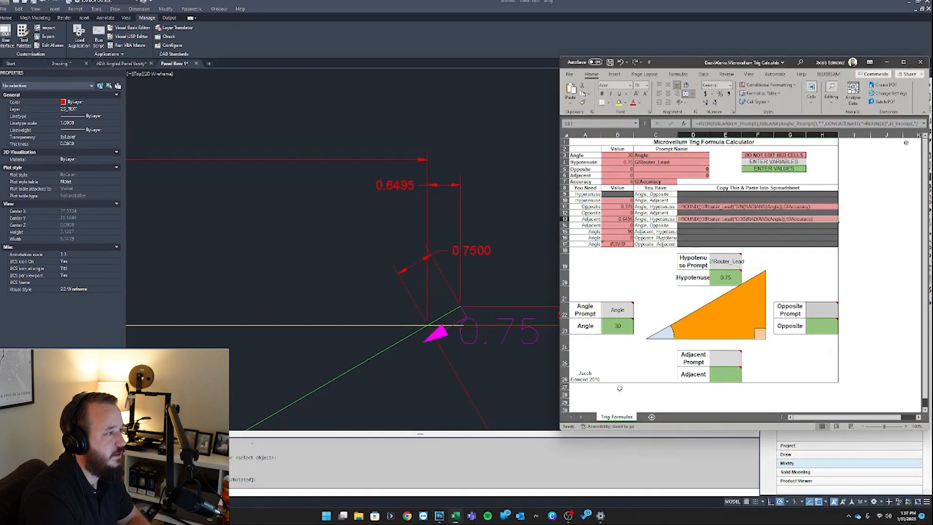
pyautogui.hotkey('ctrl', 'c')
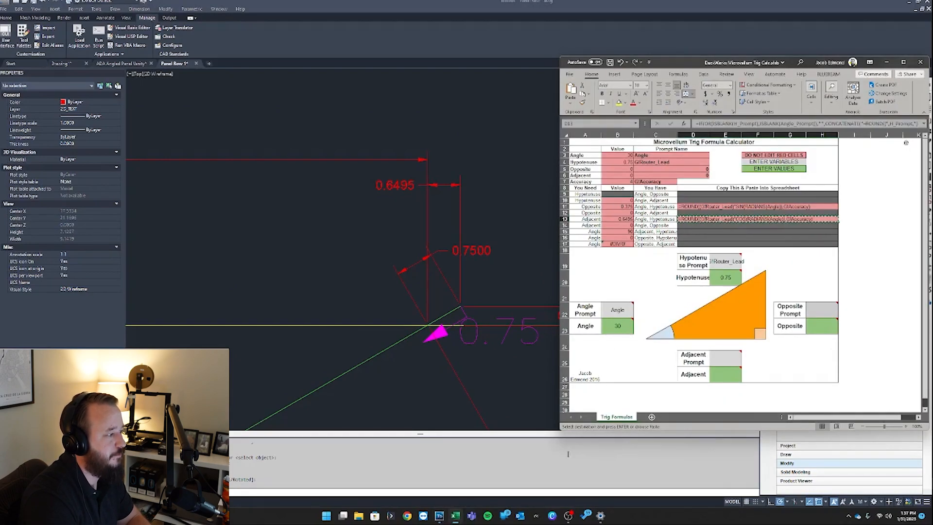
# Compare the PNT 4 and PNT 1 formulas in Edit Design Data with the overrun dimensions at the diagonal's outer end in Panel Row 1.
pyautogui.moveTo(459, 518)
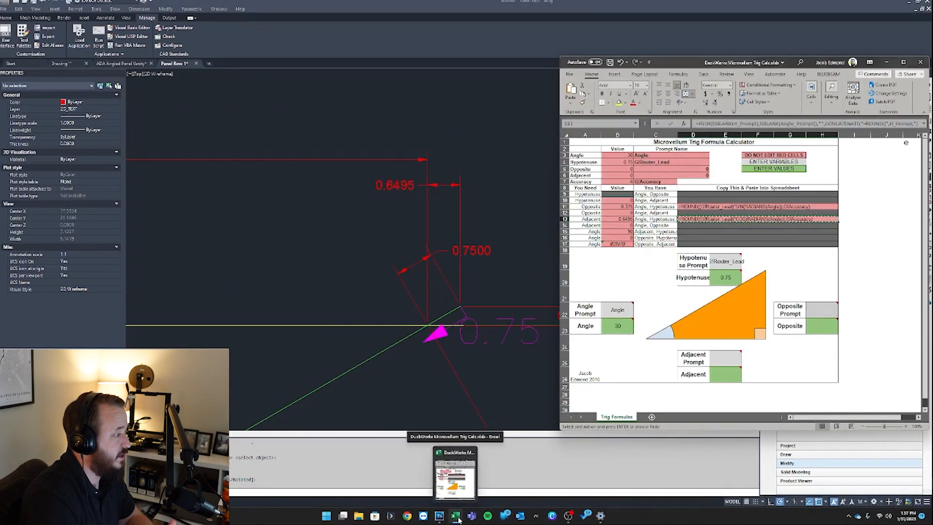
pyautogui.click(439, 515)
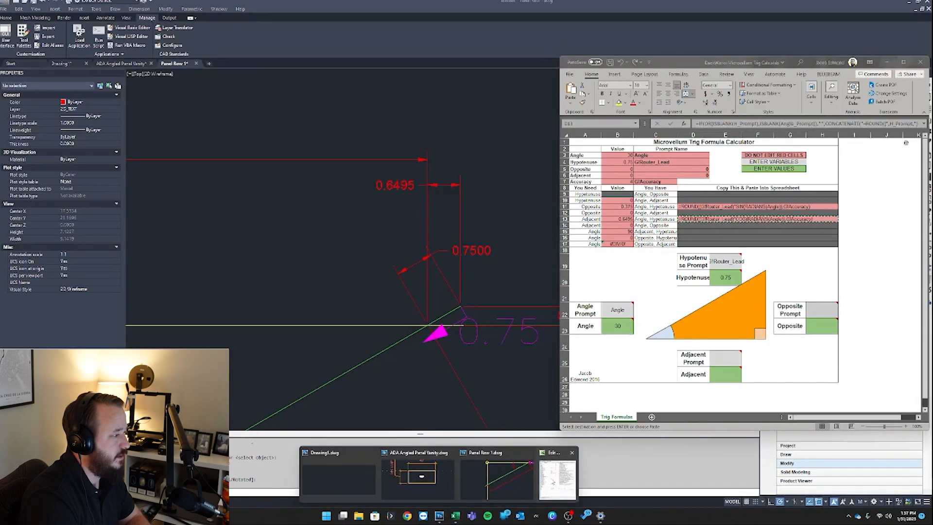
pyautogui.click(557, 478)
pyautogui.click(619, 377)
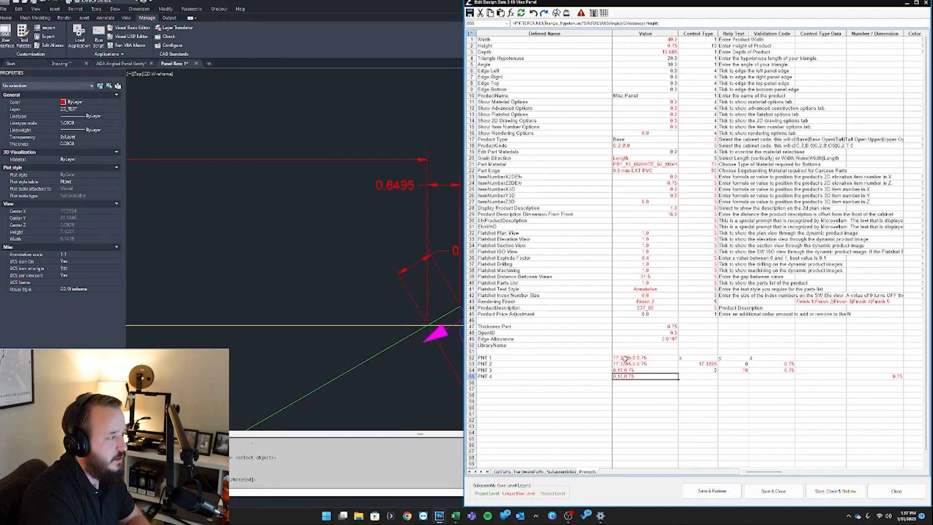
pyautogui.click(624, 358)
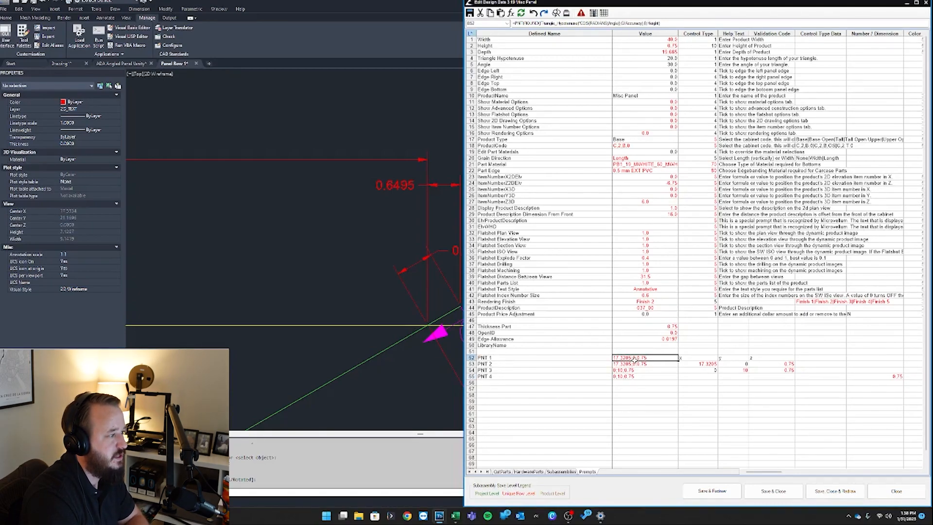
pyautogui.click(422, 255)
pyautogui.scroll(-4, 427, 235)
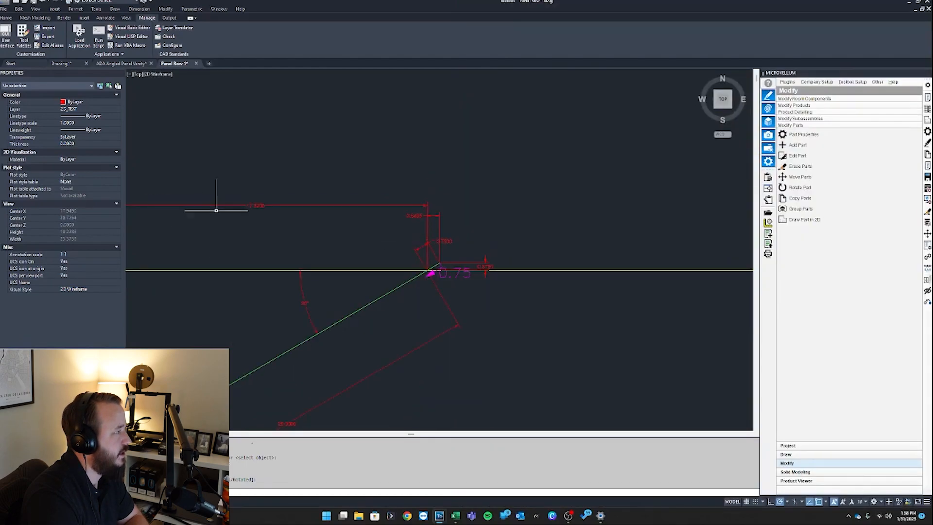
pyautogui.scroll(4, 422, 268)
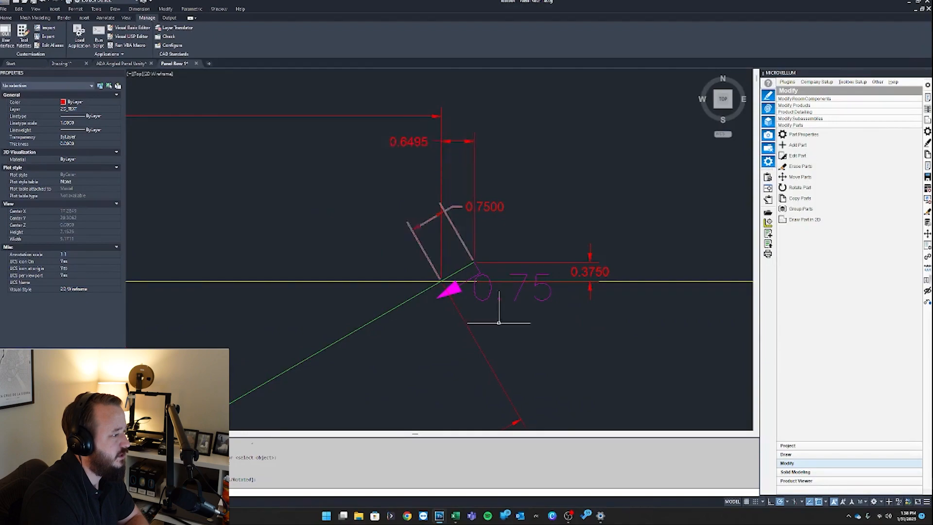
pyautogui.click(455, 515)
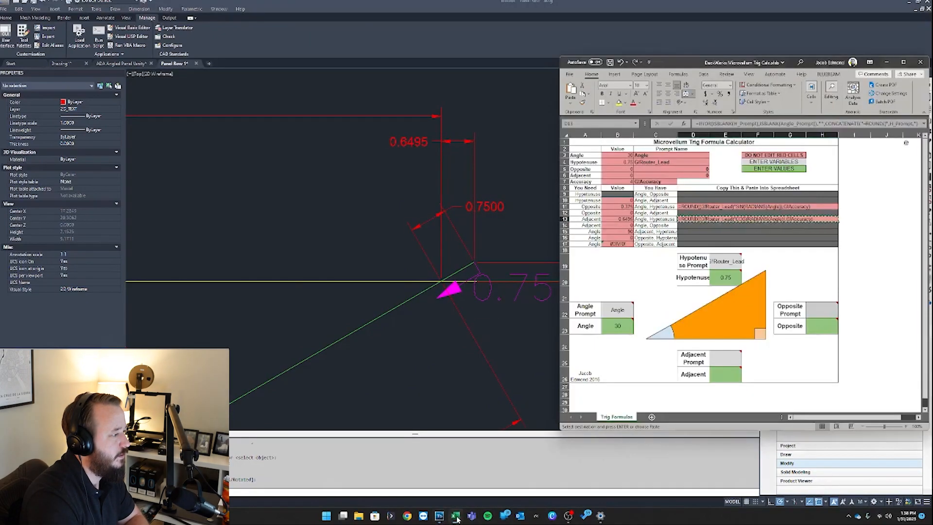
pyautogui.click(552, 473)
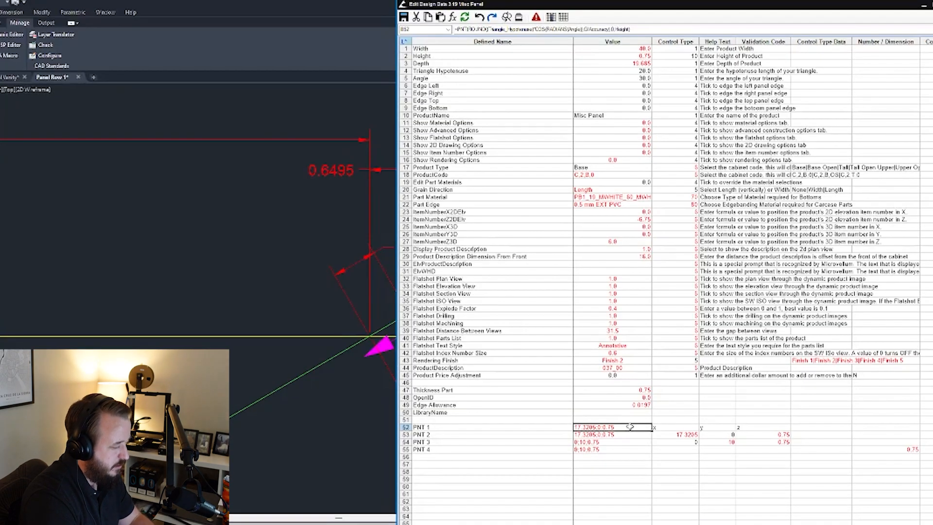
# Extend the XLocation argument of PNT 1 with +ROUND((G!Router_Lead)*COS(RADIANS(Angle)),G!Accuracy).
pyautogui.press('F2')
pyautogui.click(559, 175)
pyautogui.moveTo(422, 205); pyautogui.dragTo(412, 205)
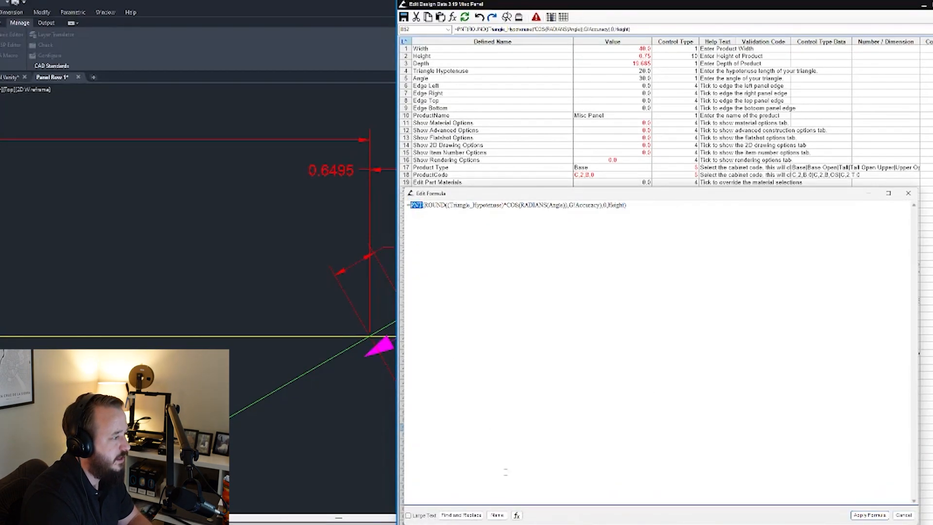
pyautogui.click(517, 514)
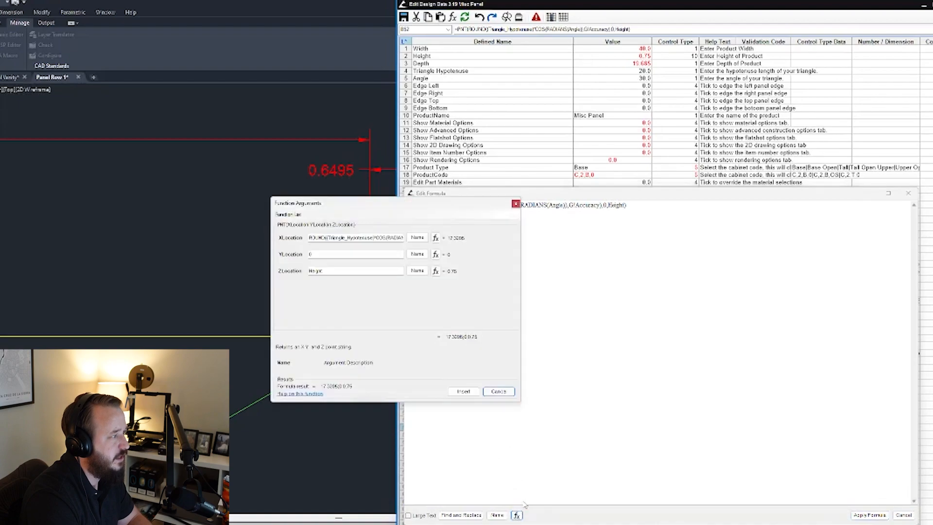
pyautogui.doubleClick(385, 237)
pyautogui.click(626, 206)
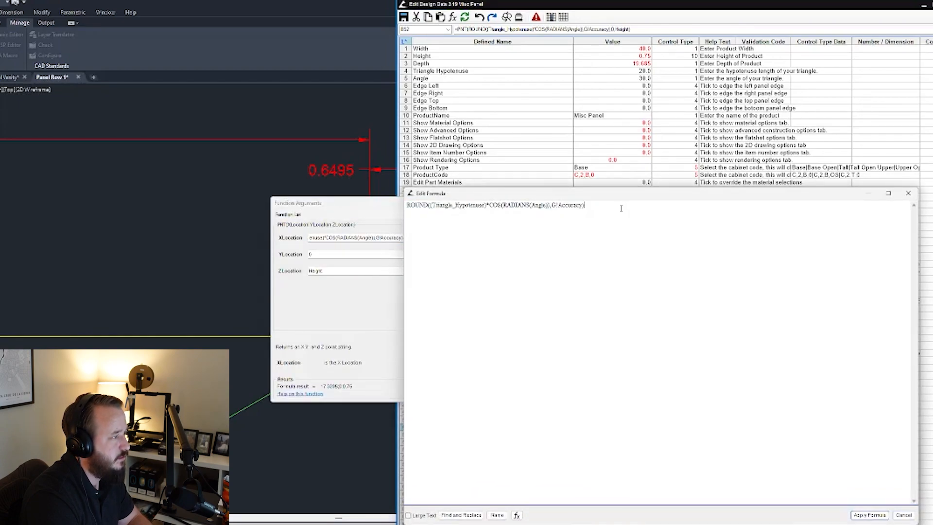
pyautogui.write('-')
pyautogui.hotkey('ctrl', 'v')
pyautogui.click(592, 205)
pyautogui.press('BackSpace')
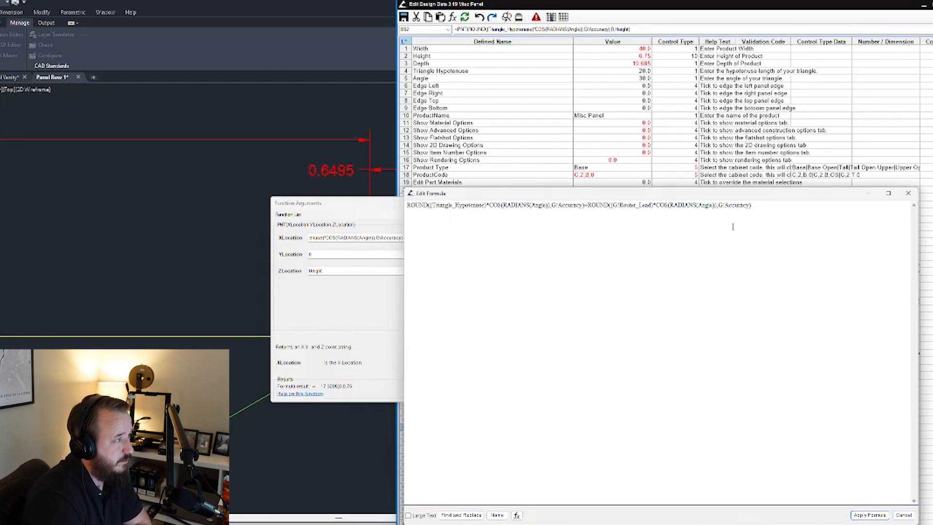
pyautogui.click(868, 515)
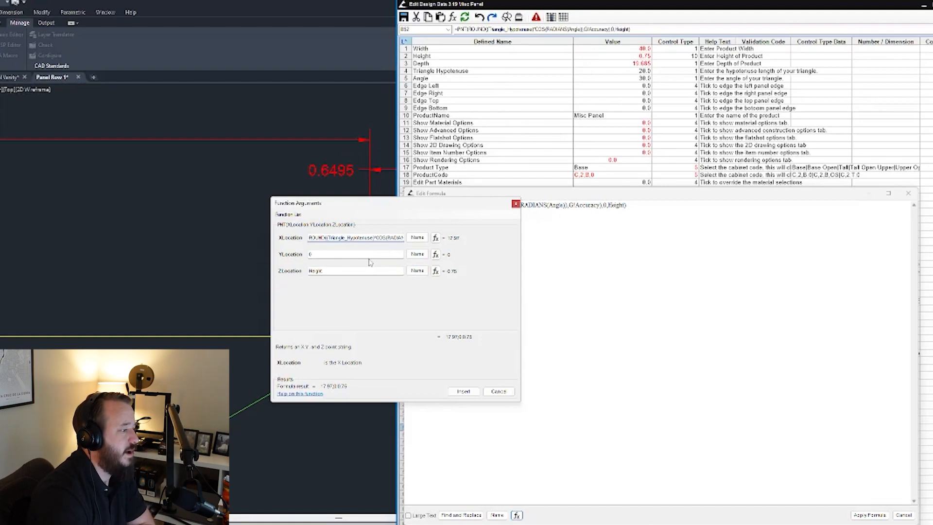
# Set the YLocation argument of PNT 1 to the trig calculator's opposite-side formula, ROUND((G!Router_Lead)*SIN(RADIANS(Angle)),G!Accuracy).
pyautogui.hotkey('alt', 'Tab')
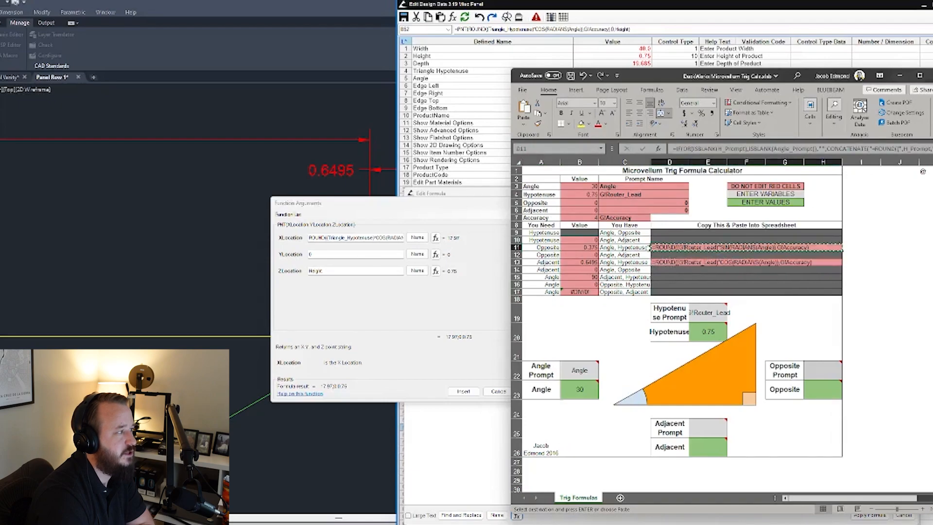
pyautogui.click(401, 254)
pyautogui.click(436, 254)
pyautogui.hotkey('ctrl', 'a')
pyautogui.hotkey('ctrl', 'v')
pyautogui.click(411, 205)
pyautogui.press('BackSpace')
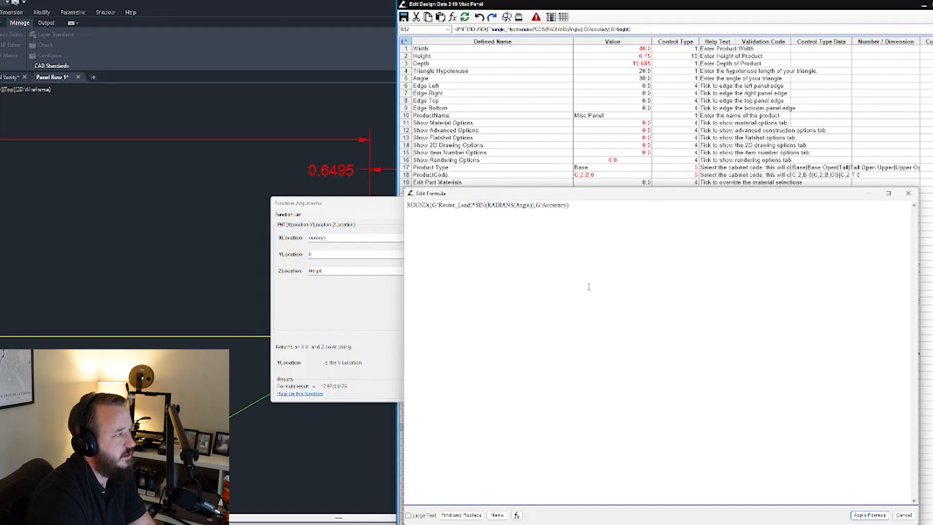
pyautogui.click(869, 515)
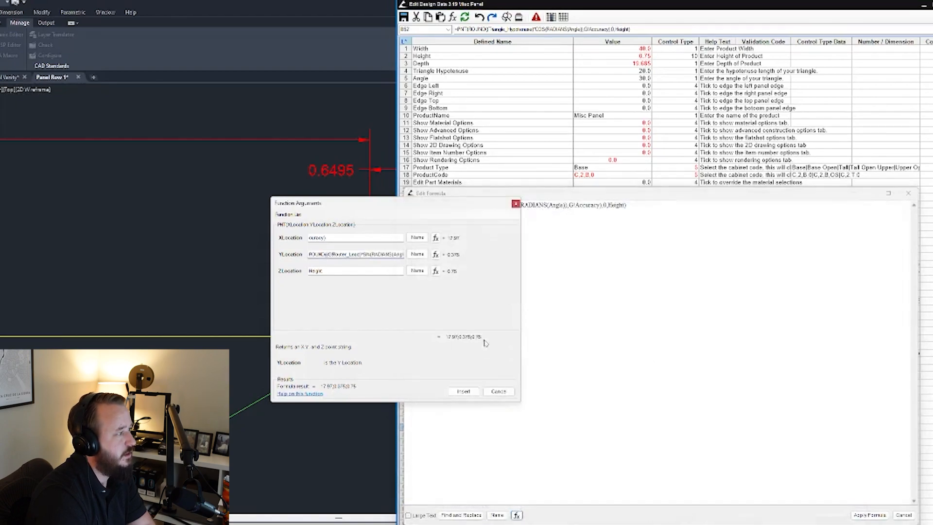
# Insert the revised arguments into the PNT 1 formula, remove surplus spaces before Height, and apply the formula.
pyautogui.click(463, 391)
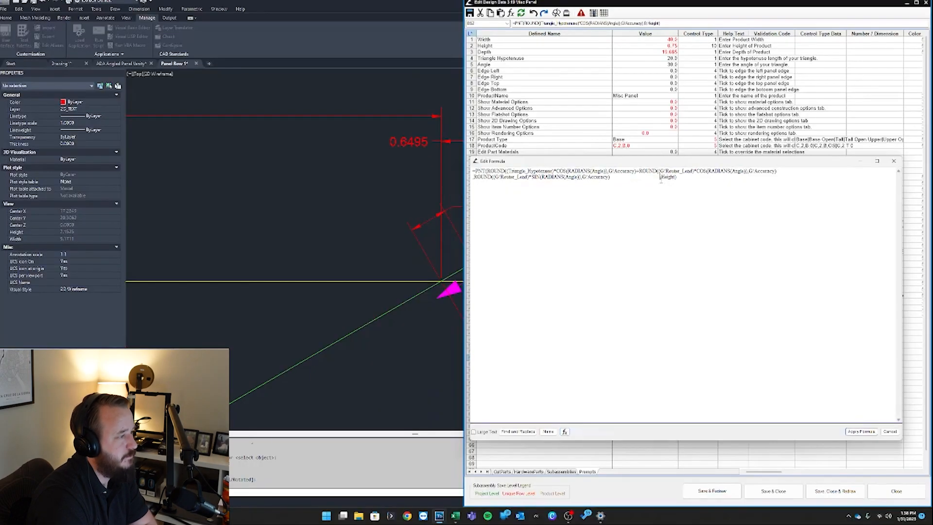
pyautogui.press('BackSpace')
pyautogui.press('BackSpace')
pyautogui.press('BackSpace')
pyautogui.press('BackSpace')
pyautogui.press('BackSpace')
pyautogui.press('BackSpace')
pyautogui.press('BackSpace')
pyautogui.press('BackSpace')
pyautogui.press('BackSpace')
pyautogui.press('BackSpace')
pyautogui.press('BackSpace')
pyautogui.press('BackSpace')
pyautogui.press('BackSpace')
pyautogui.press('BackSpace')
pyautogui.press('BackSpace')
pyautogui.press('BackSpace')
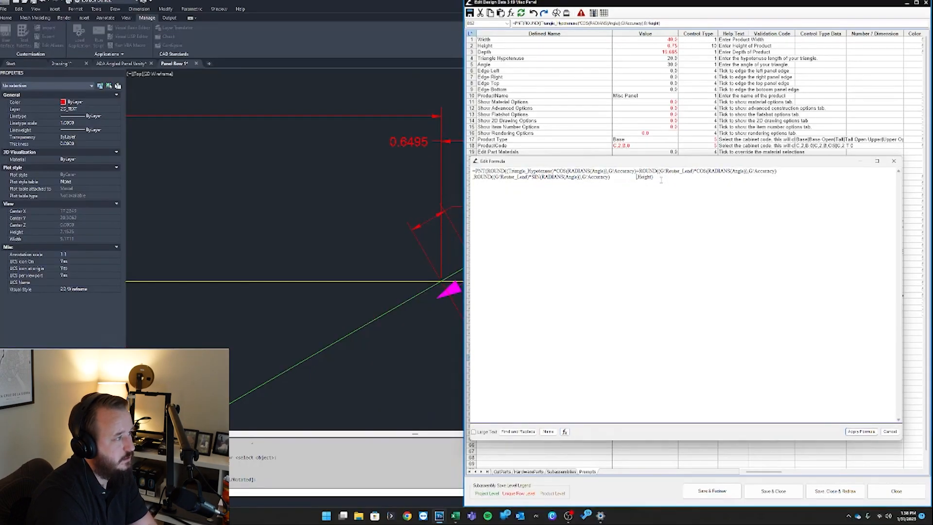
pyautogui.click(860, 432)
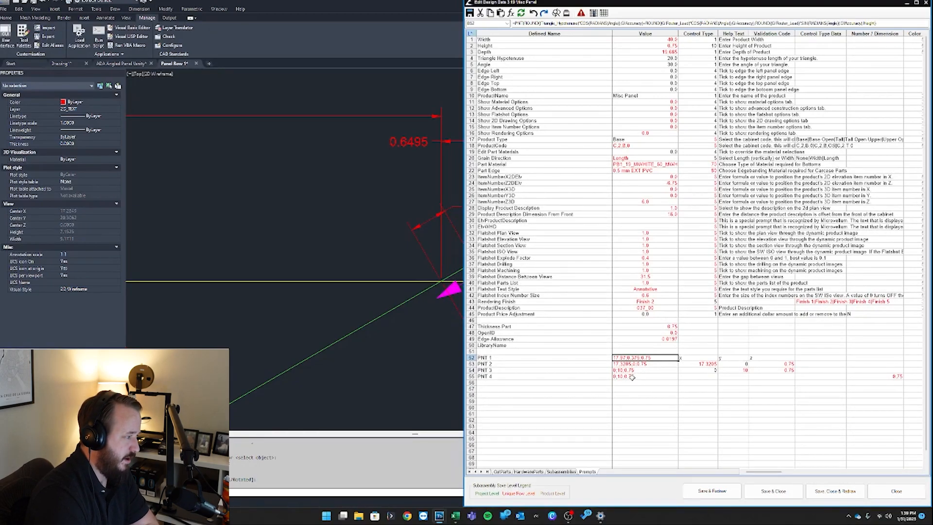
# Examine the diagonal's overrun past the panel's vertical edge at its lower end in the Panel Row 1 drawing.
pyautogui.click(411, 316)
pyautogui.scroll(-4, 466, 258)
pyautogui.scroll(4, 313, 334)
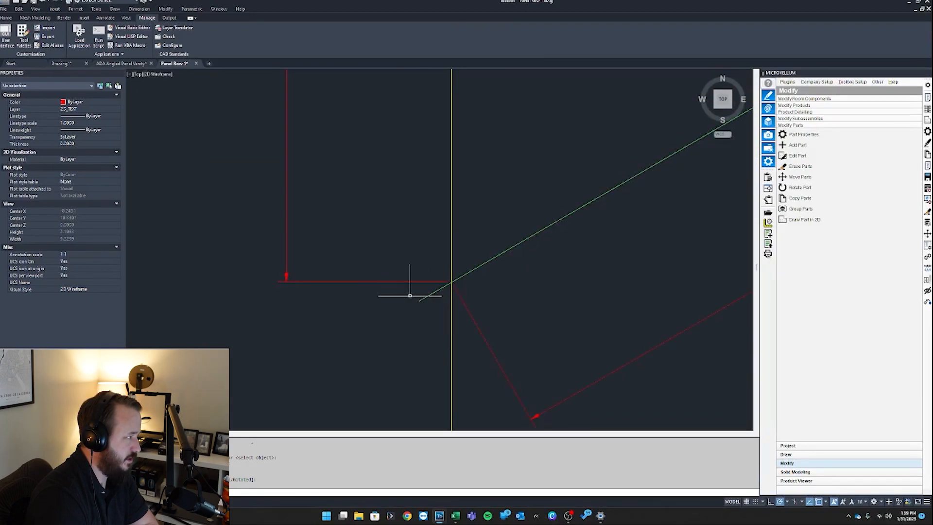
pyautogui.scroll(-2, 451, 276)
pyautogui.moveTo(452, 275); pyautogui.dragTo(447, 327, button='middle')
pyautogui.scroll(-2, 447, 327)
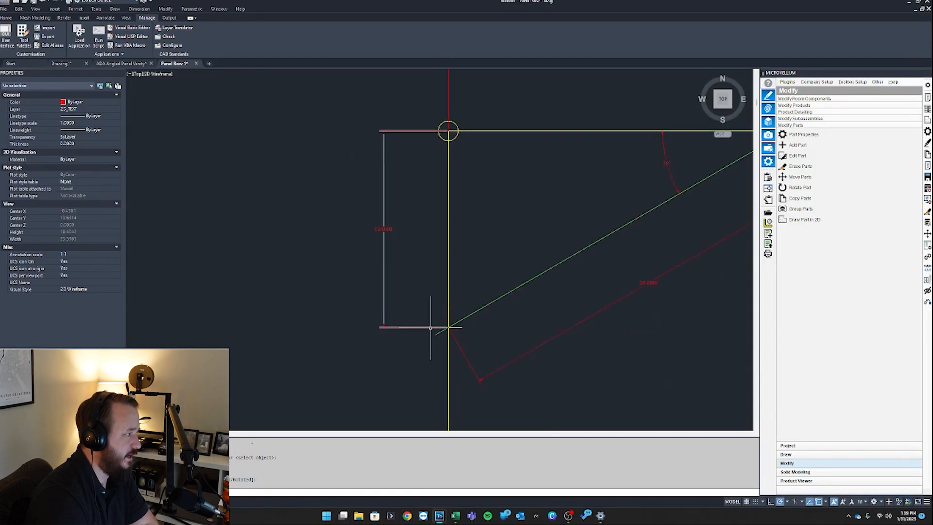
pyautogui.scroll(3, 433, 327)
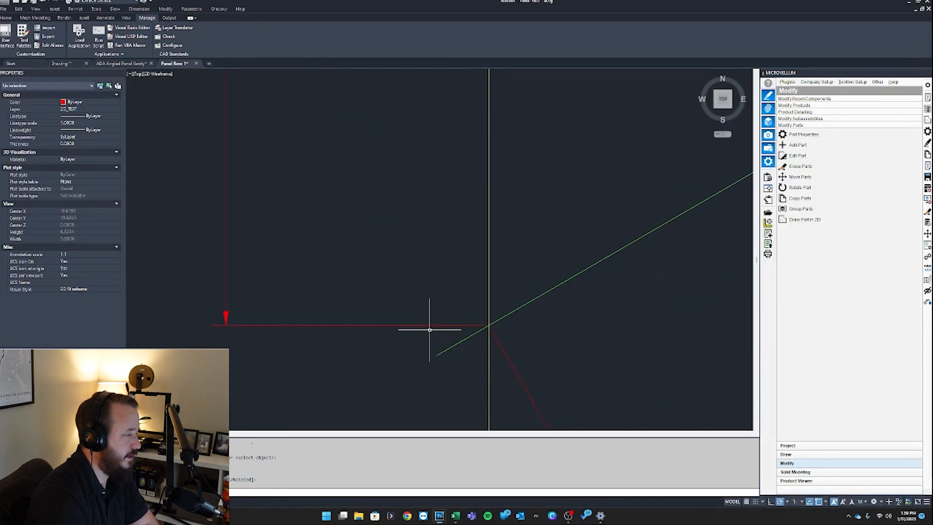
# Add a vertical linear dimension to the diagonal's overrun from its lower tip to the level where it crosses the panel edge.
pyautogui.scroll(-4, 430, 328)
pyautogui.scroll(-2, 457, 287)
pyautogui.scroll(4, 535, 240)
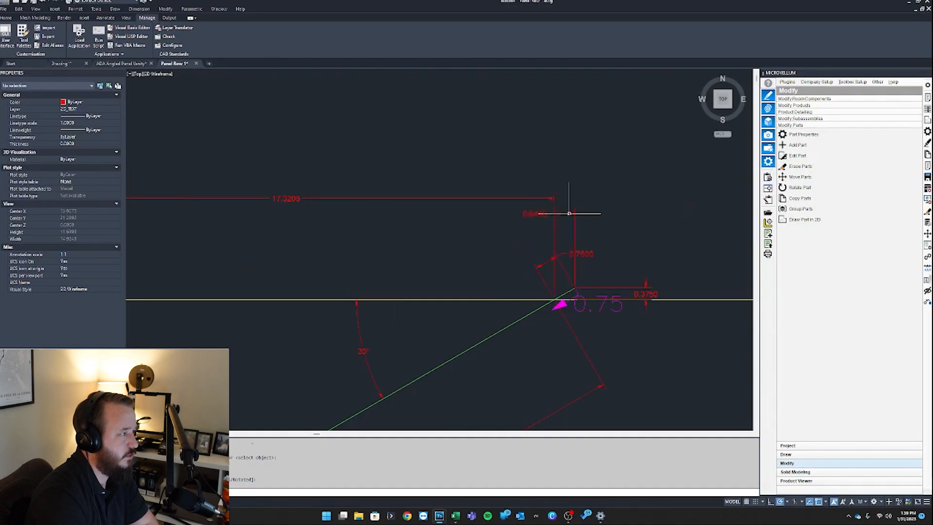
pyautogui.scroll(-3, 568, 213)
pyautogui.scroll(6, 435, 301)
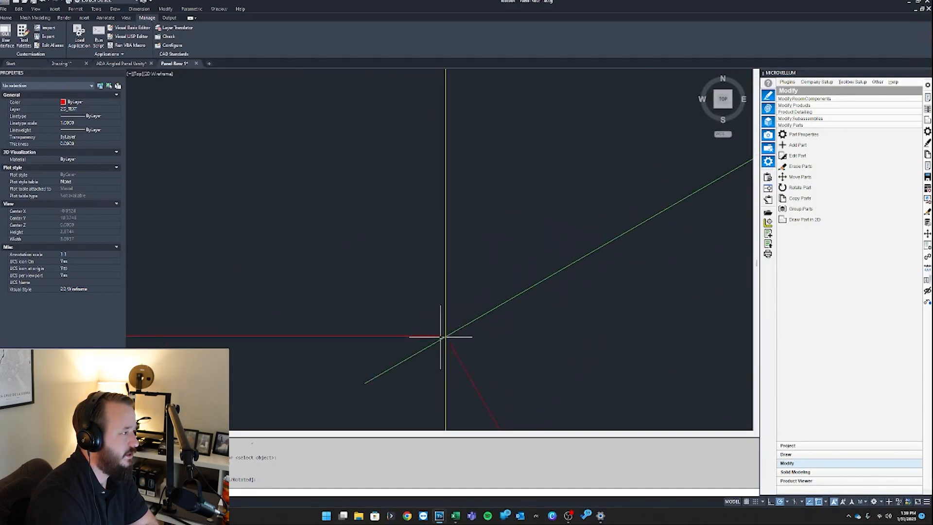
pyautogui.scroll(-2, 436, 376)
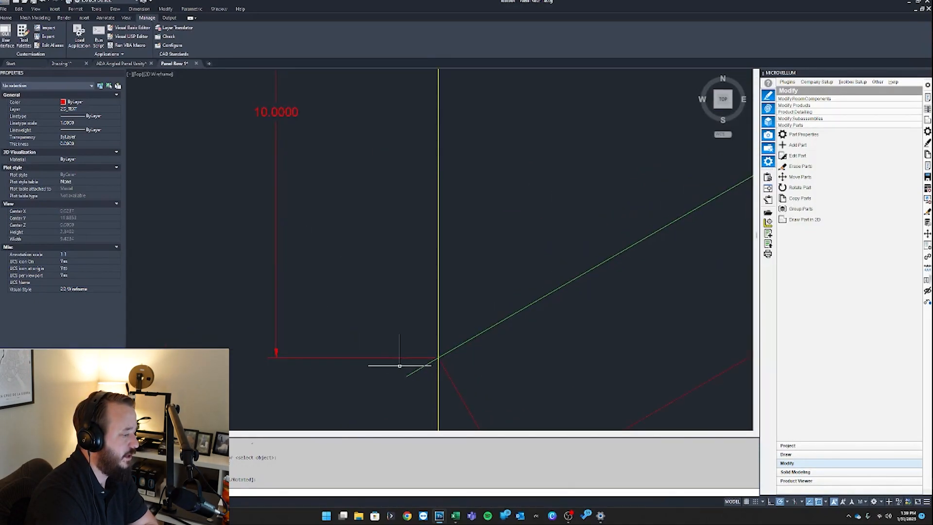
pyautogui.write('dli')
pyautogui.press('space')
pyautogui.click(407, 376)
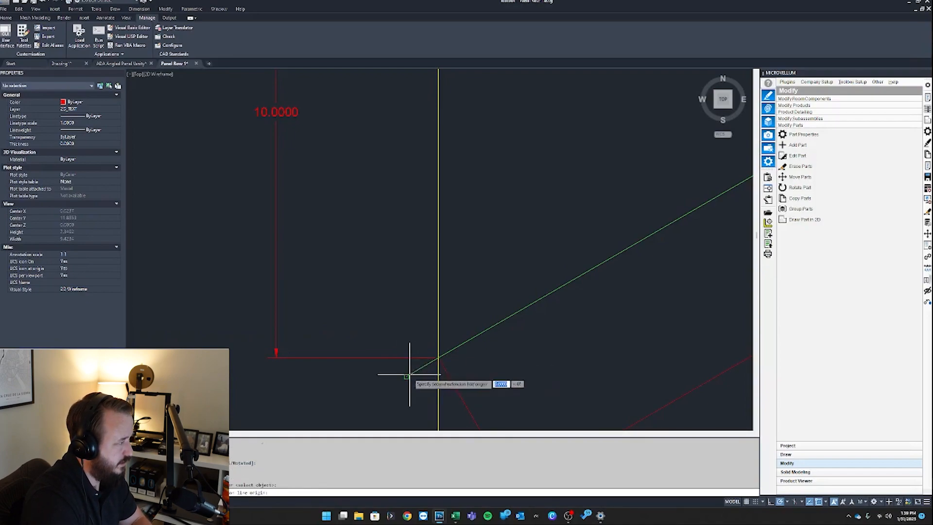
pyautogui.click(407, 357)
pyautogui.click(347, 360)
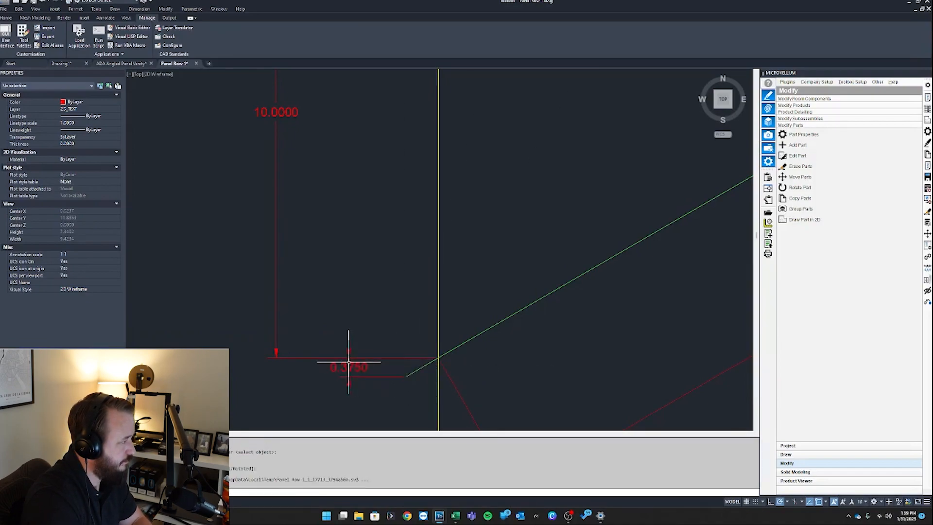
# Add a horizontal linear dimension from the diagonal's lower tip to the panel's vertical edge.
pyautogui.press('space')
pyautogui.click(407, 376)
pyautogui.click(438, 358)
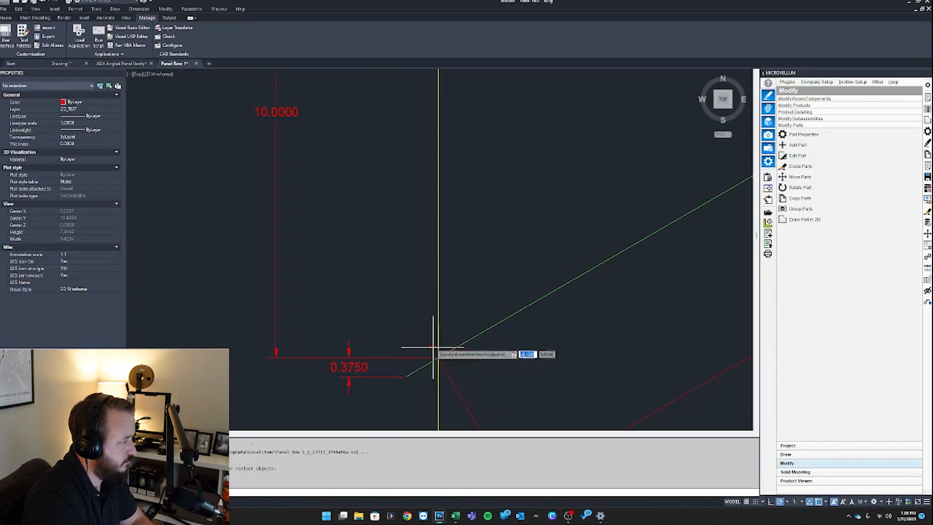
pyautogui.click(422, 337)
pyautogui.scroll(-4, 422, 336)
# Switch to the Edit Design Data window and inspect the PNT 4 formula.
pyautogui.moveTo(438, 515)
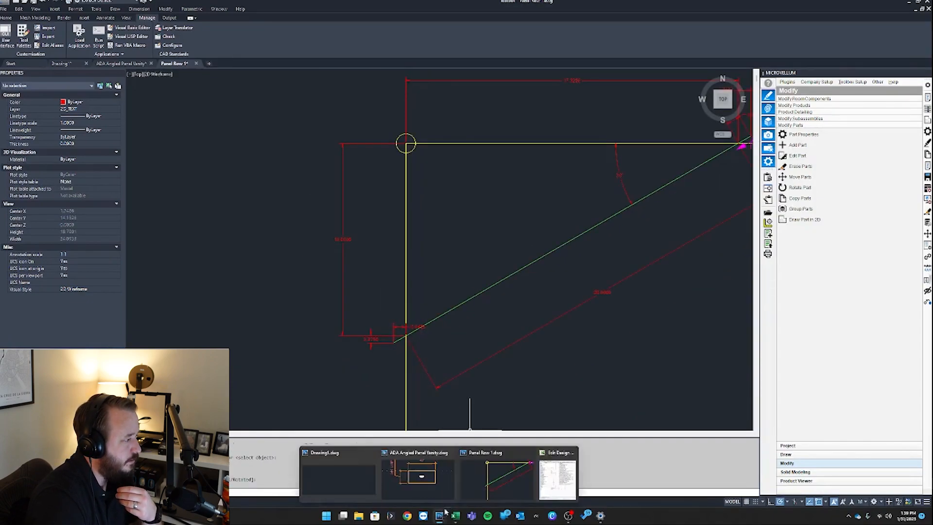
pyautogui.click(544, 480)
pyautogui.click(632, 370)
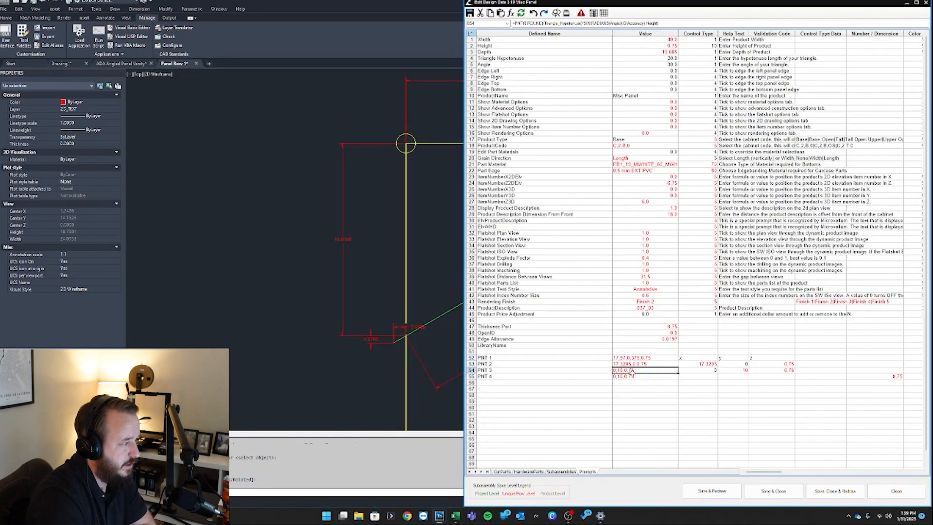
pyautogui.doubleClick(638, 376)
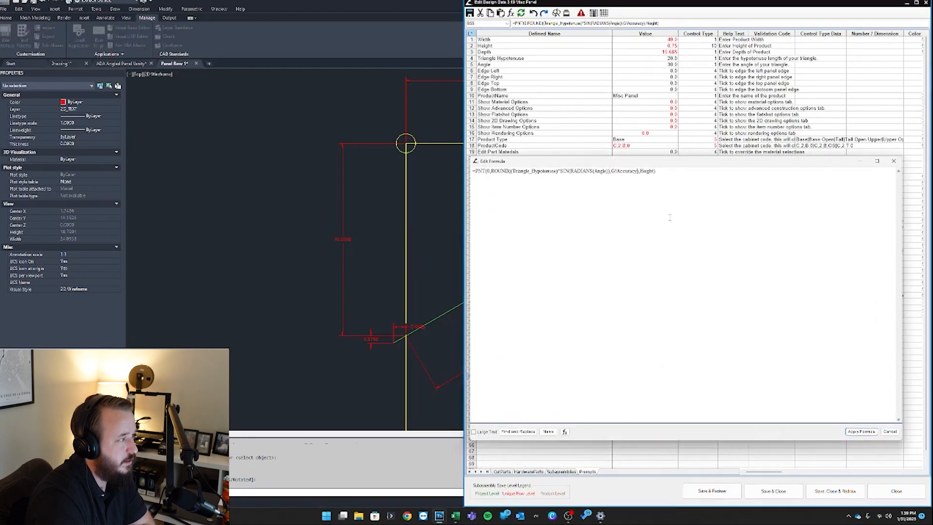
pyautogui.press('Escape')
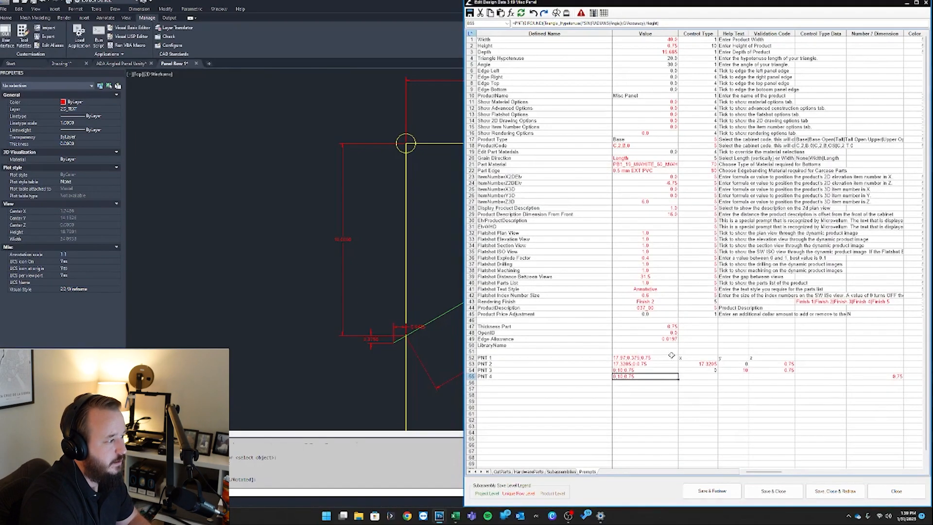
# Switch to the Excel trig calculator and copy its adjacent-side formula, =ROUND((G!Router_Lead)*COS(RADIANS(Angle)),G!Accuracy).
pyautogui.click(456, 516)
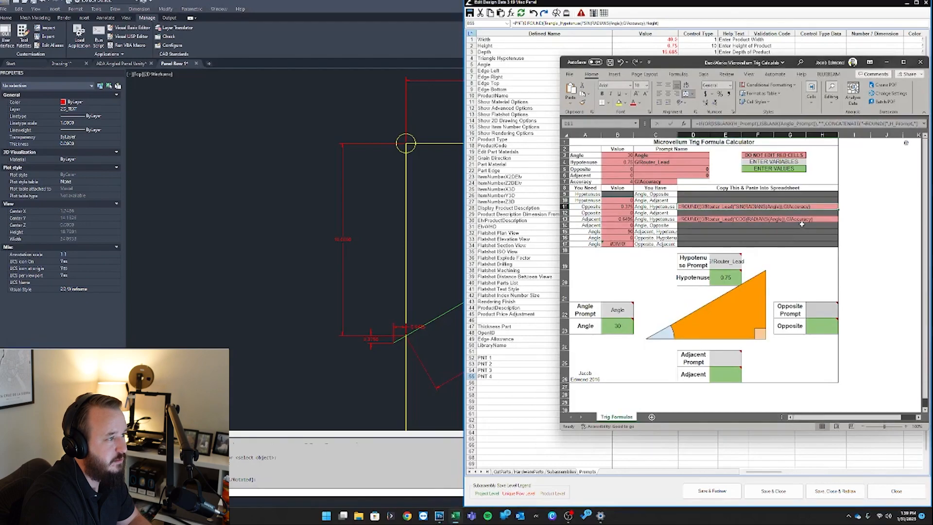
pyautogui.click(710, 219)
pyautogui.hotkey('ctrl', 'c')
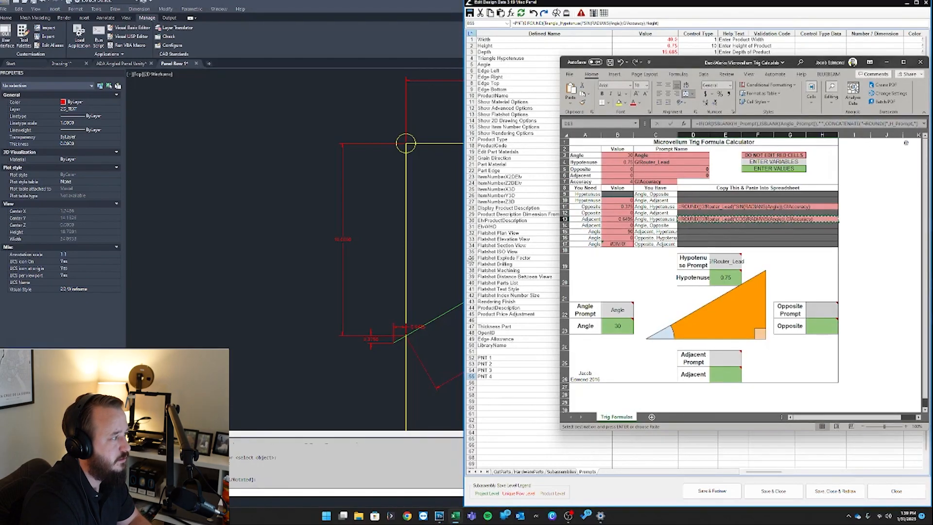
# Set the XLocation argument of PNT 4 to the negative adjacent-side formula, -ROUND((G!Router_Lead)*COS(RADIANS(Angle)),G!Accuracy).
pyautogui.click(504, 264)
pyautogui.doubleClick(633, 376)
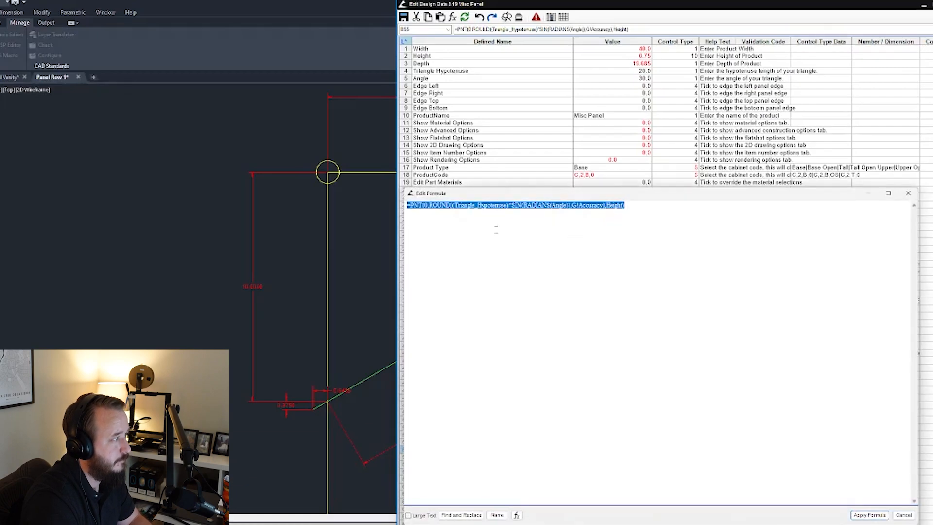
pyautogui.click(493, 175)
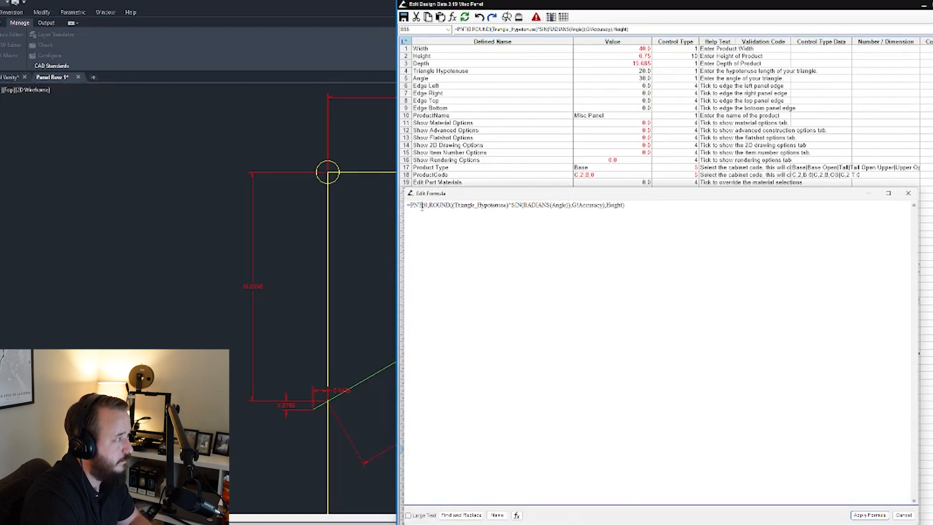
pyautogui.click(516, 515)
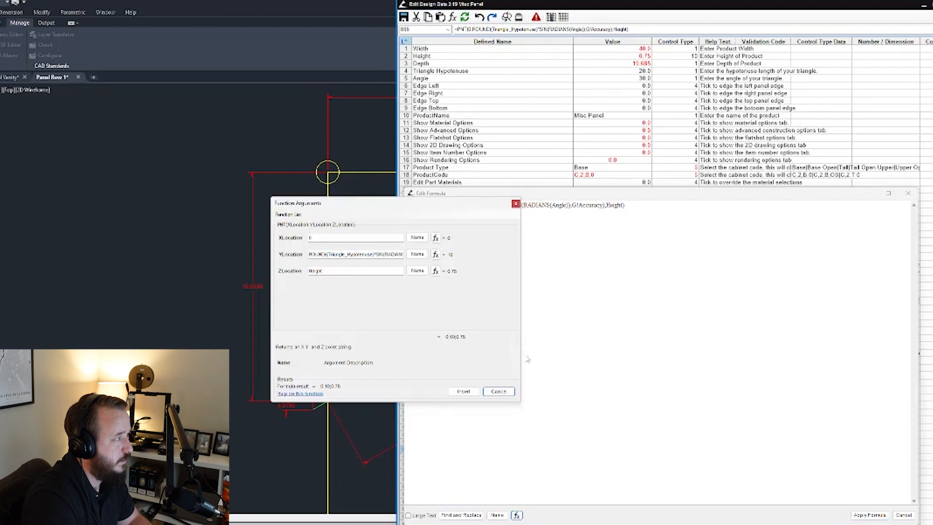
pyautogui.click(484, 221)
pyautogui.hotkey('ctrl', 'v')
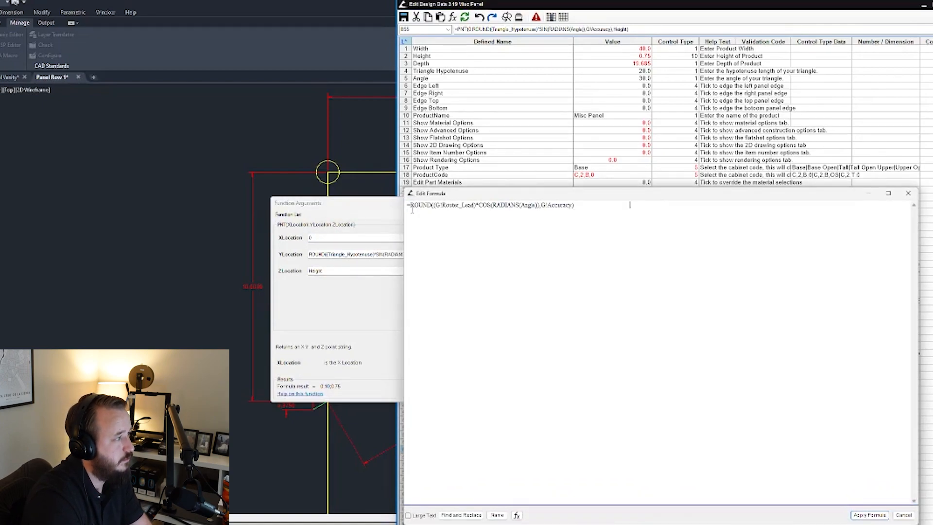
pyautogui.click(869, 515)
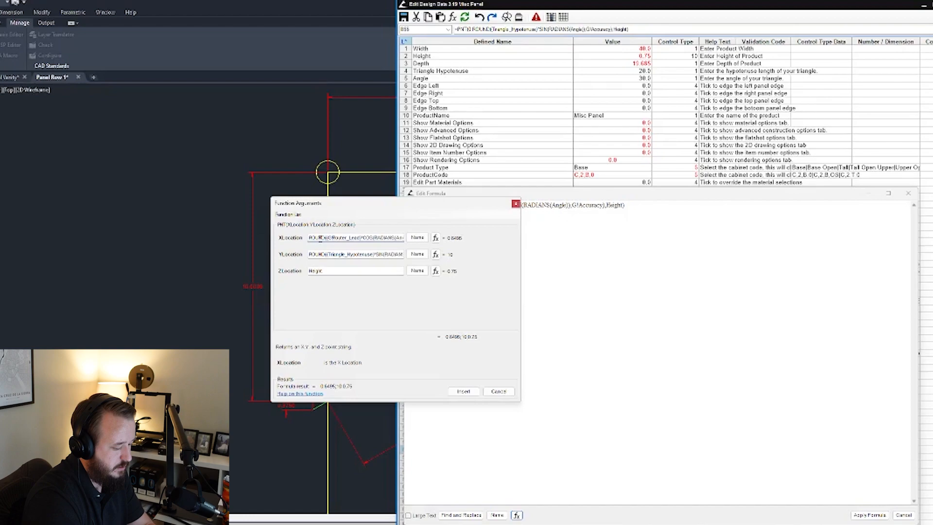
pyautogui.write('-')
pyautogui.press('Tab')
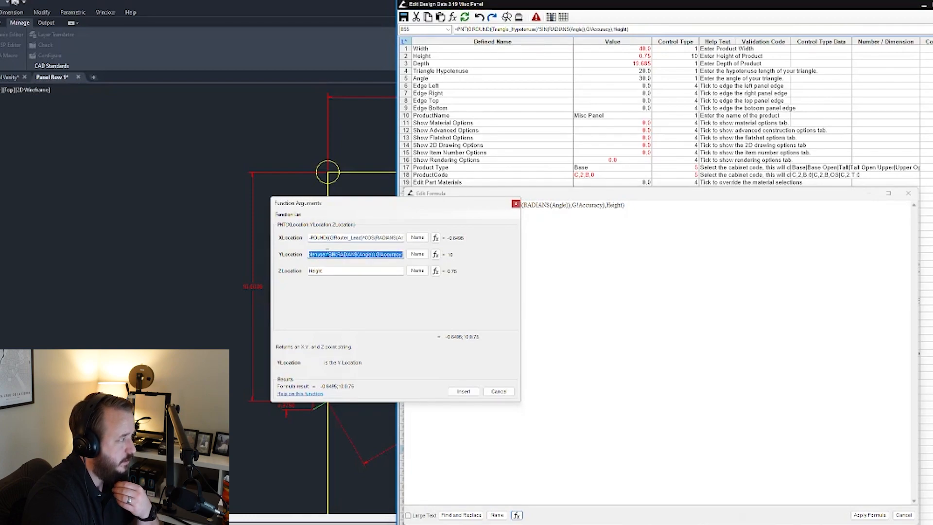
# Extend the YLocation argument of PNT 4 with the trig calculator's opposite-side formula, +ROUND((G!Router_Lead)*SIN(RADIANS(Angle)),G!Accuracy).
pyautogui.doubleClick(327, 252)
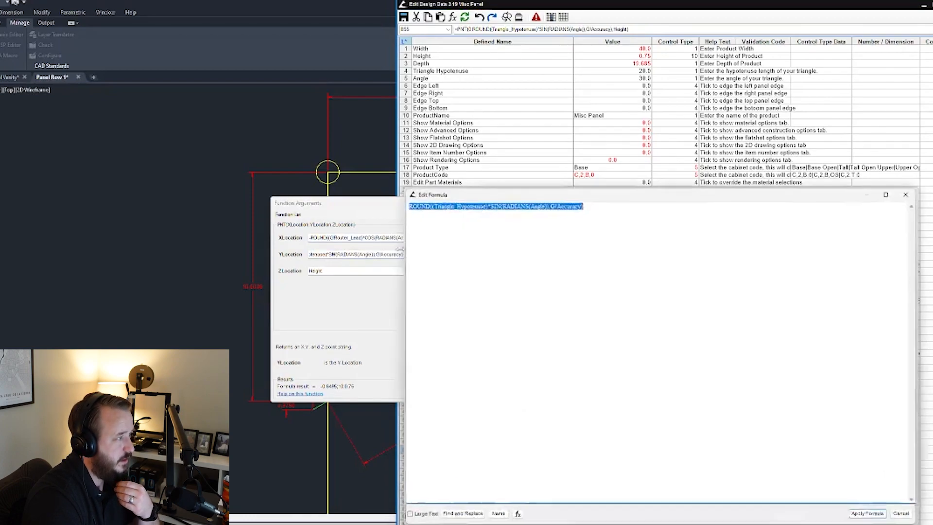
pyautogui.click(603, 207)
pyautogui.write('+')
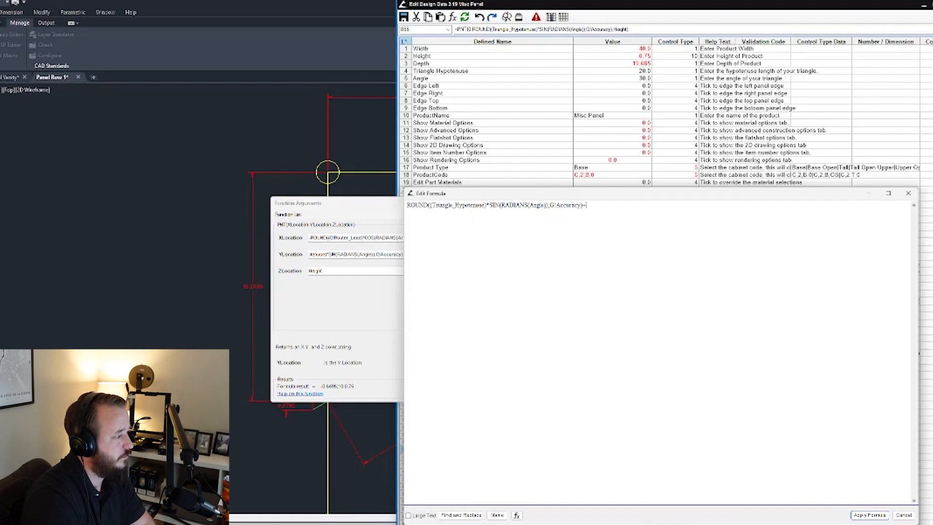
pyautogui.hotkey('alt', 'Tab')
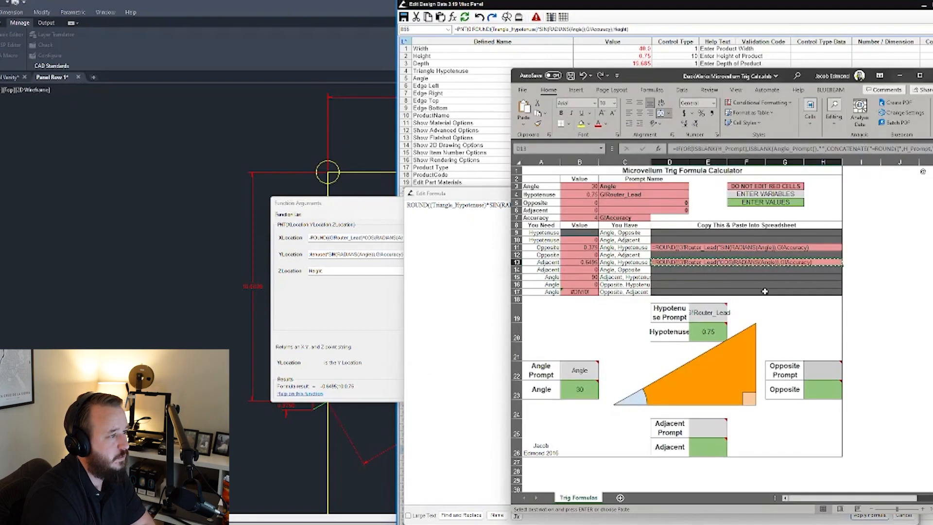
pyautogui.hotkey('ctrl', 'c')
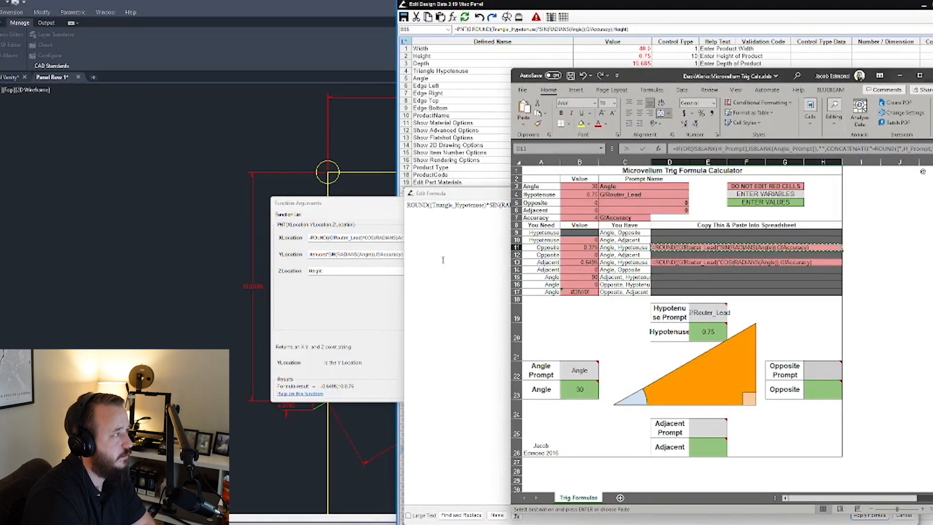
pyautogui.click(458, 228)
pyautogui.hotkey('ctrl', 'v')
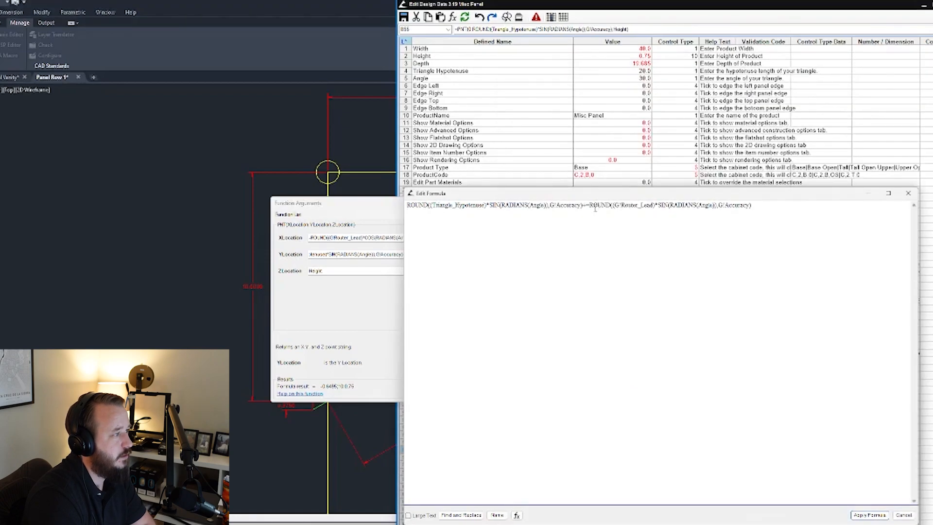
pyautogui.click(590, 206)
pyautogui.press('BackSpace')
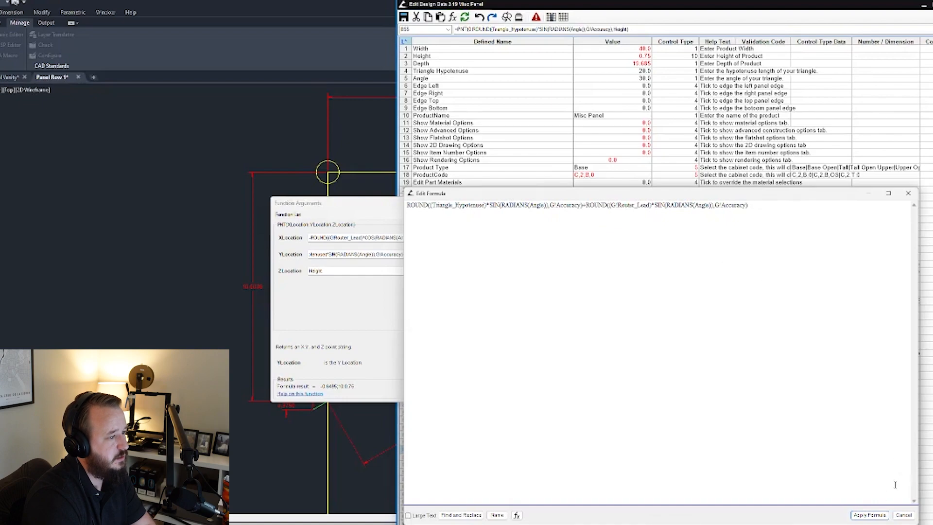
pyautogui.click(869, 514)
# Insert the revised arguments into the PNT 4 formula, remove the surplus spaces after the first argument, and apply the formula.
pyautogui.click(463, 391)
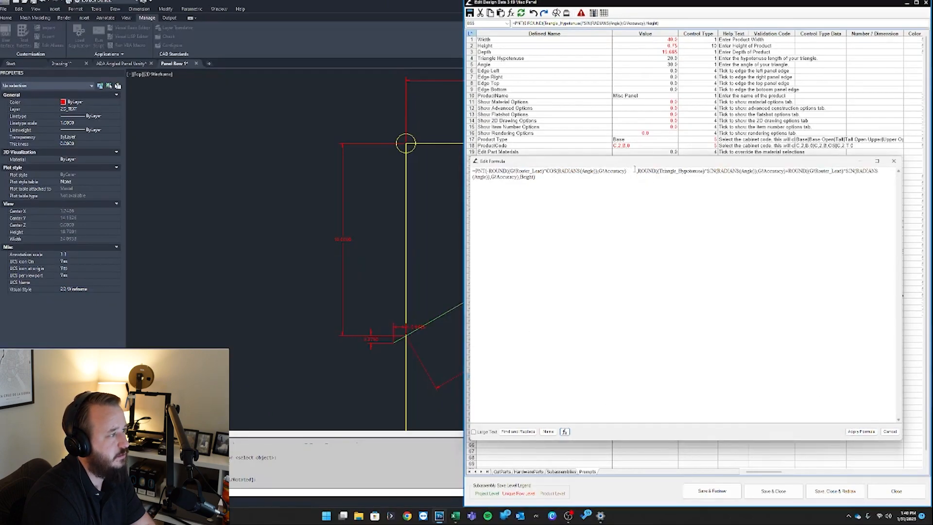
pyautogui.click(635, 170)
pyautogui.press('BackSpace')
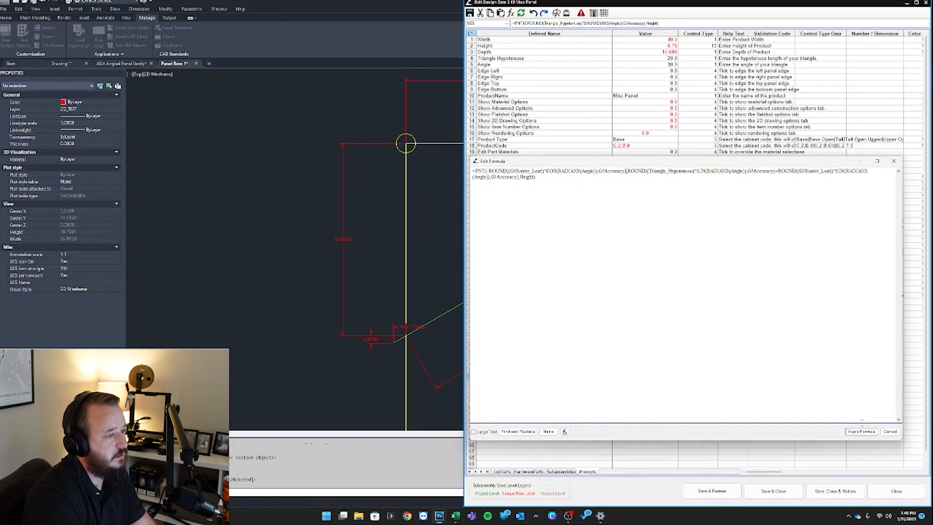
pyautogui.click(860, 431)
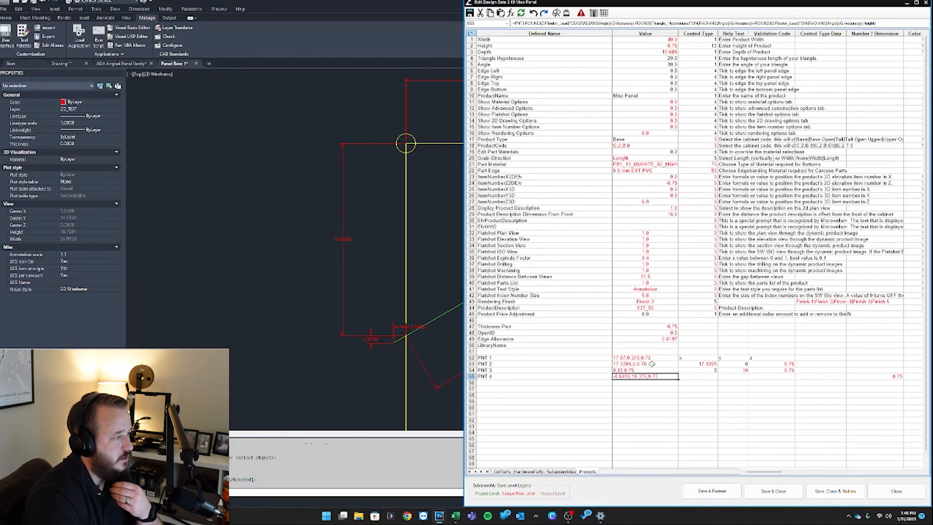
# Clear the x, y and z helper values beside the PNT prompts, and save and close the Misc Panel design data.
pyautogui.click(915, 4)
pyautogui.moveTo(239, 359); pyautogui.dragTo(335, 376)
pyautogui.click(194, 358)
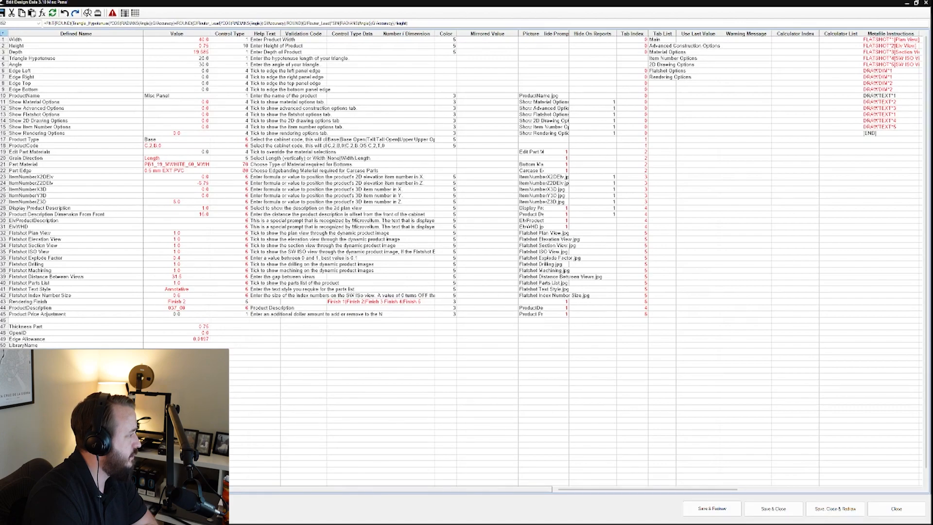
pyautogui.rightClick(185, 390)
pyautogui.click(209, 318)
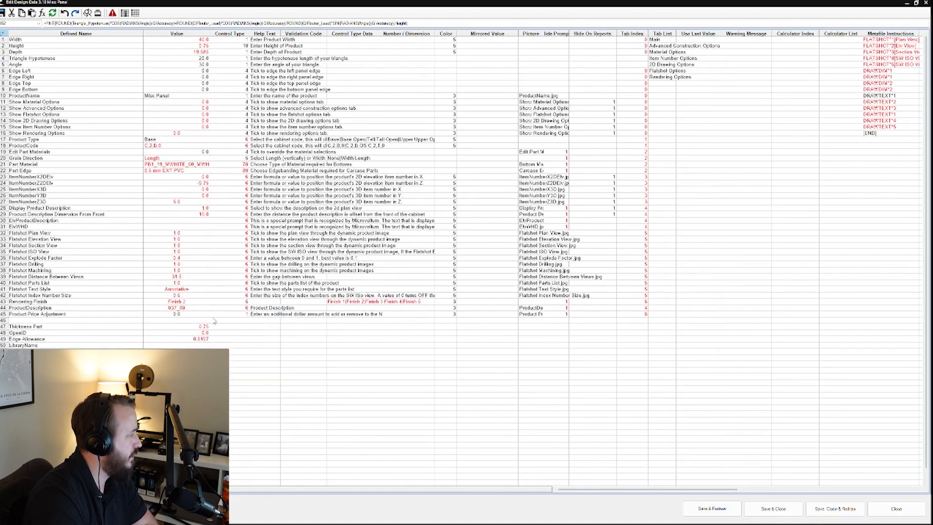
pyautogui.click(516, 271)
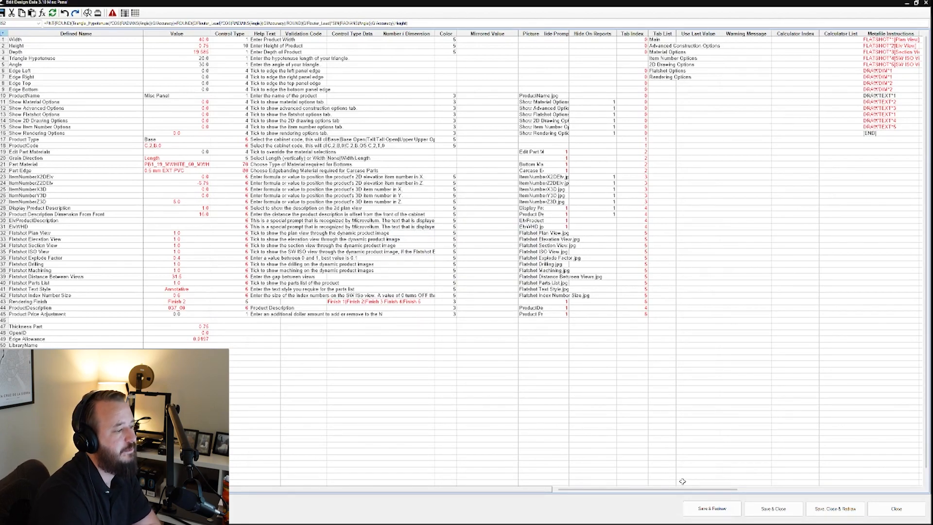
pyautogui.click(788, 511)
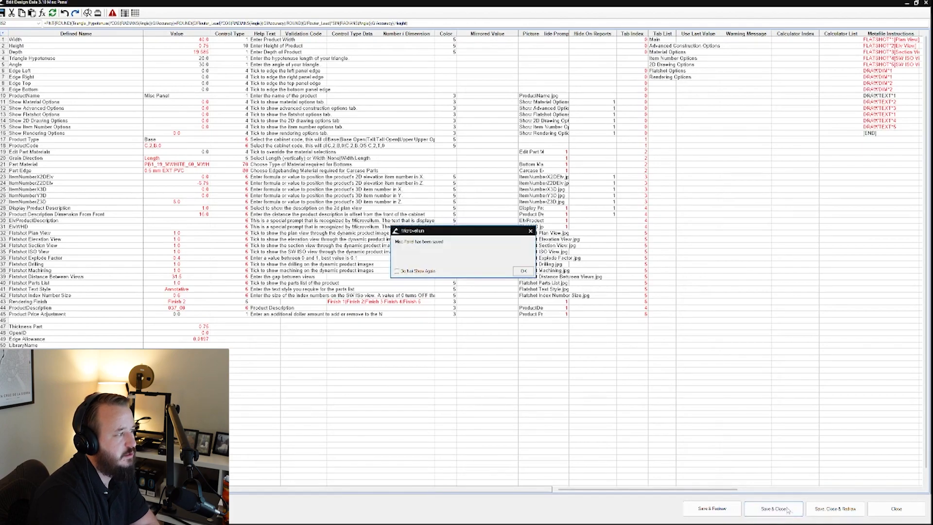
pyautogui.click(524, 271)
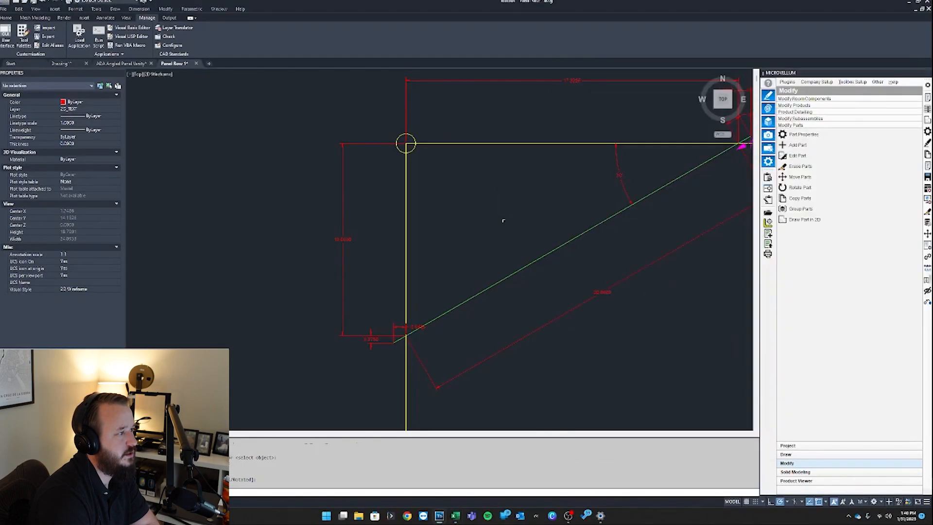
# Return to the ADA Angled Panel Vanity drawing and open the part properties of panel 3.19.
pyautogui.scroll(-5, 569, 198)
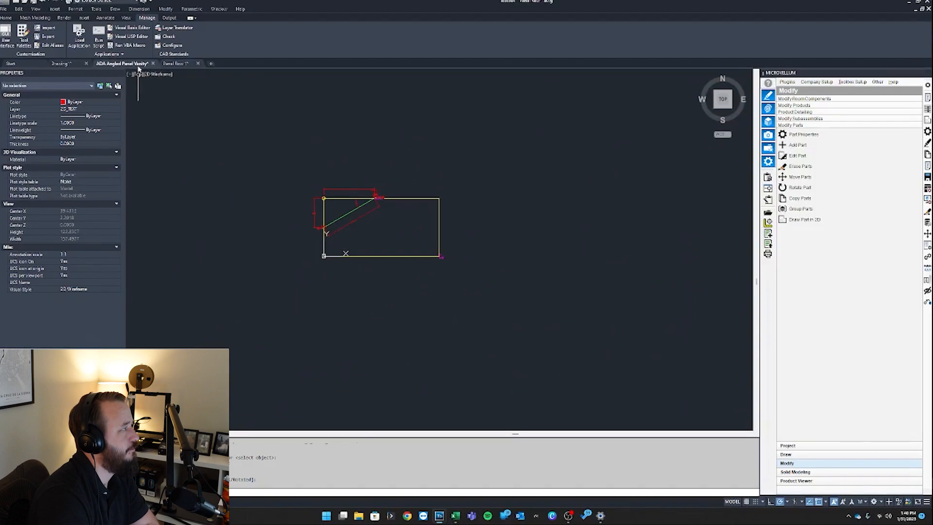
pyautogui.click(122, 63)
pyautogui.scroll(-2, 318, 218)
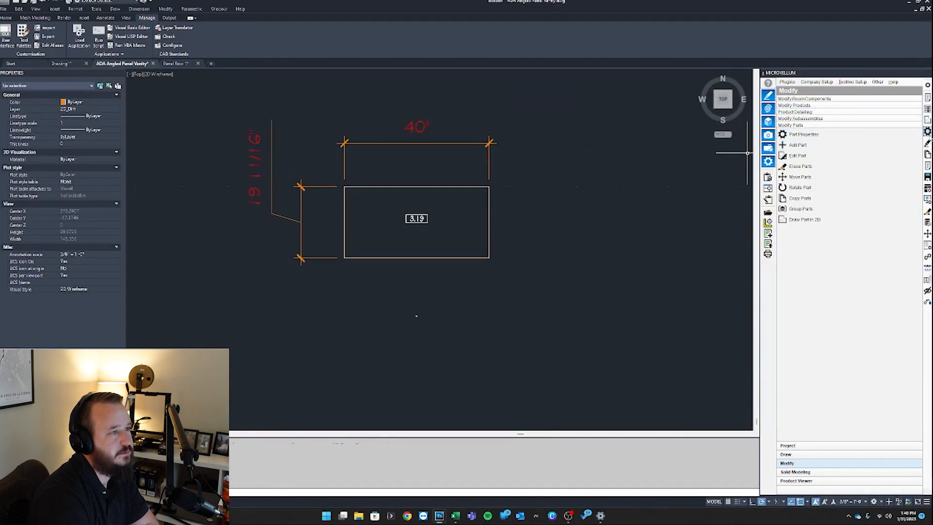
pyautogui.click(803, 135)
pyautogui.click(471, 187)
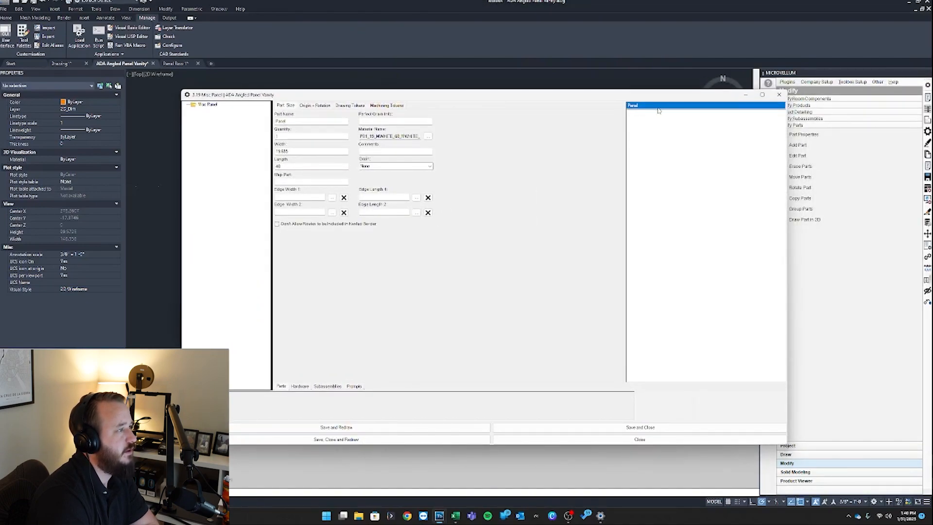
# Add a standard Polyline machining token to the panel and select it for editing.
pyautogui.click(388, 107)
pyautogui.rightClick(366, 125)
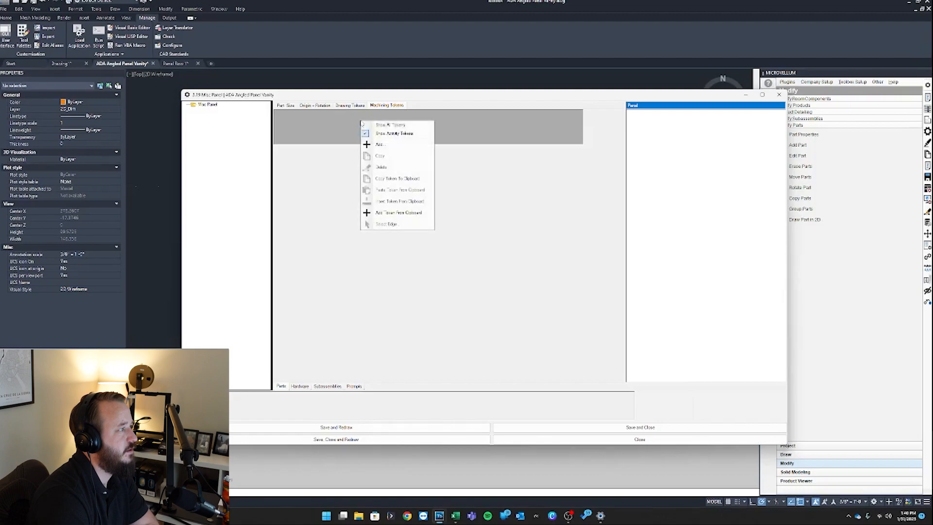
pyautogui.click(394, 125)
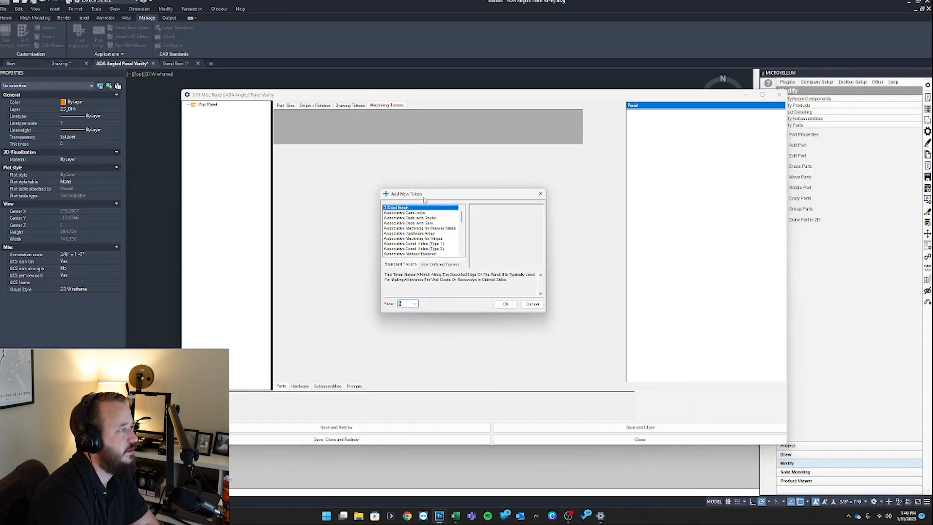
pyautogui.moveTo(462, 217); pyautogui.dragTo(461, 239)
pyautogui.click(390, 244)
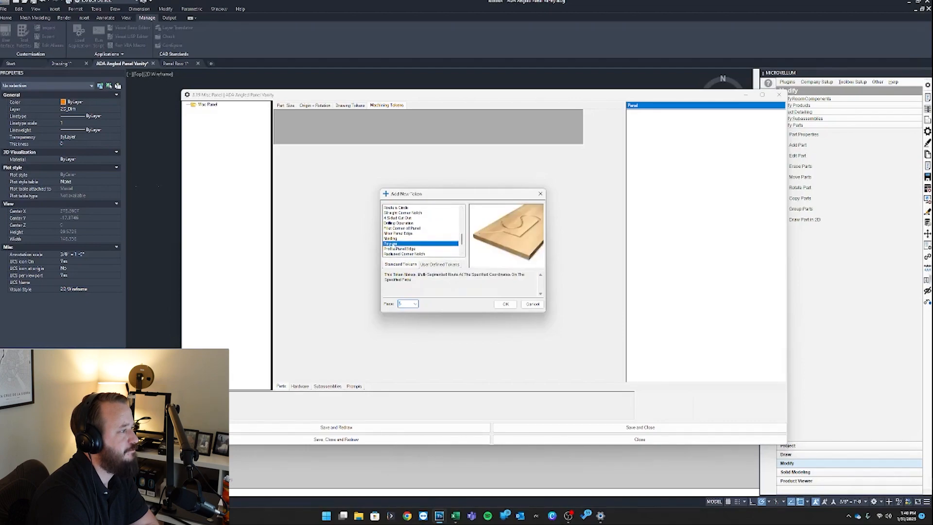
pyautogui.click(504, 304)
pyautogui.click(337, 113)
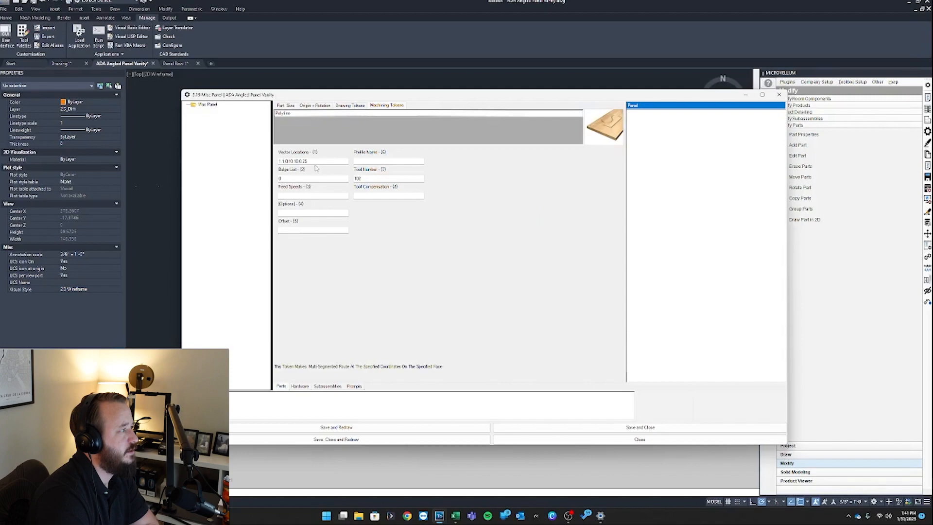
# Start a Vectors function formula for the Polyline token's Vector Locations parameter.
pyautogui.click(316, 161)
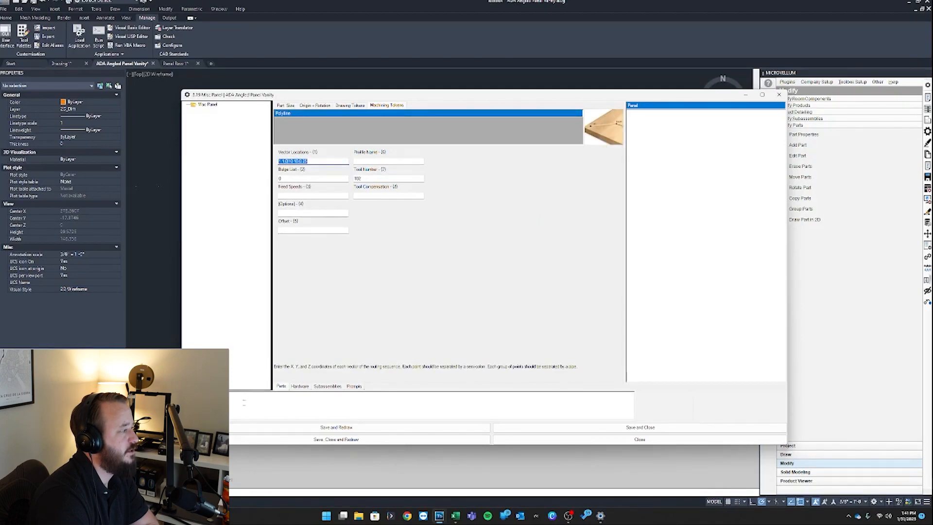
pyautogui.click(244, 403)
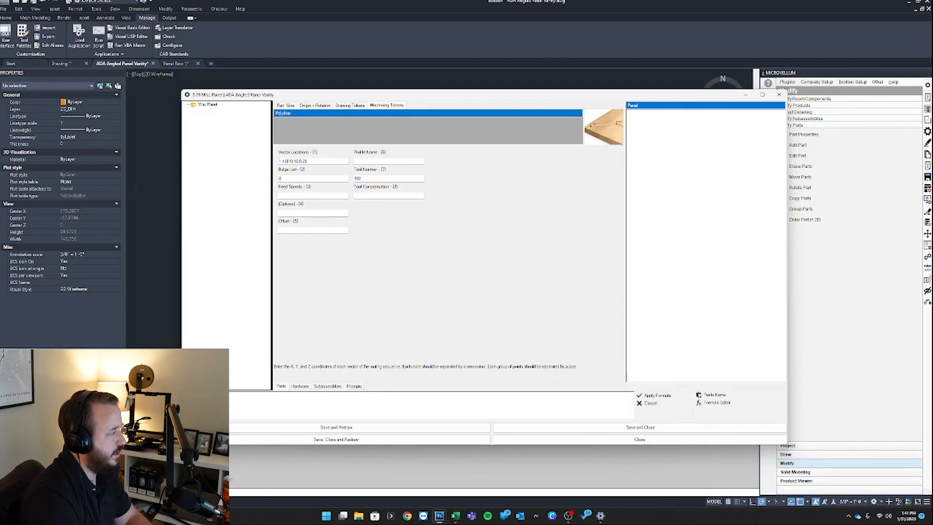
pyautogui.click(702, 403)
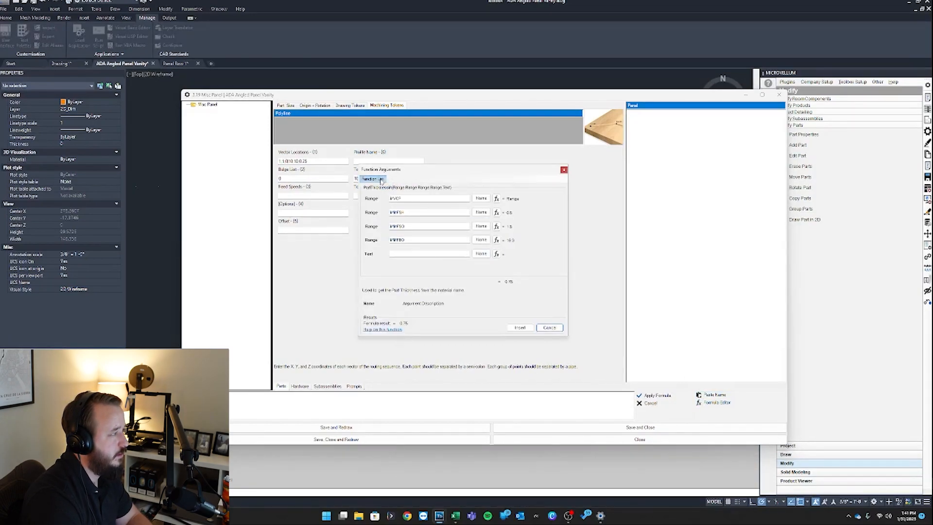
pyautogui.click(381, 179)
pyautogui.moveTo(386, 211)
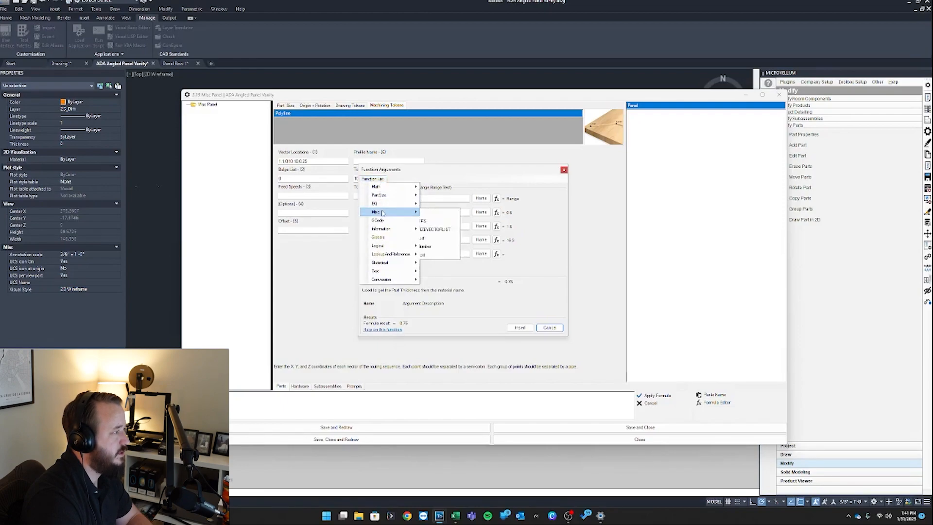
pyautogui.click(445, 222)
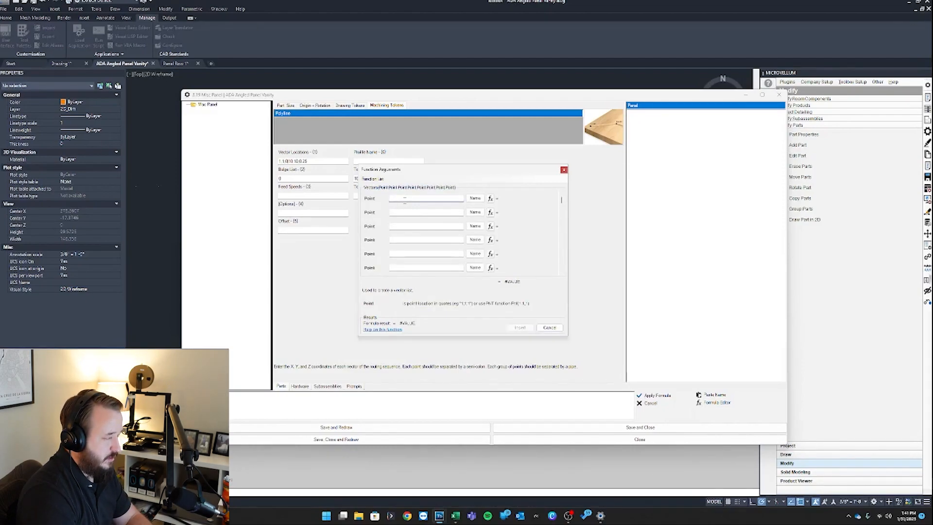
# Set the four Vectors points to pnt_1, pnt_2, pnt_3 and pnt_4, and insert and apply the formula.
pyautogui.write('pnt_1')
pyautogui.click(407, 212)
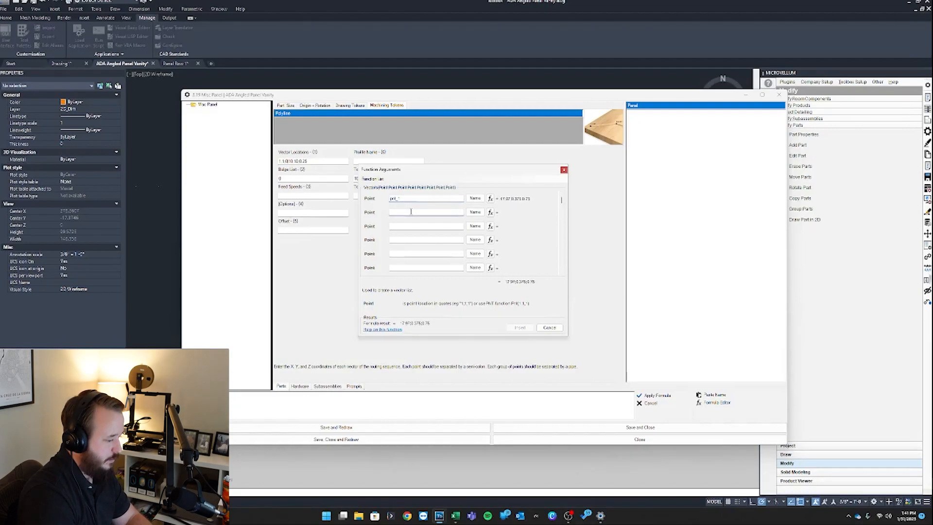
pyautogui.write('pnt_2')
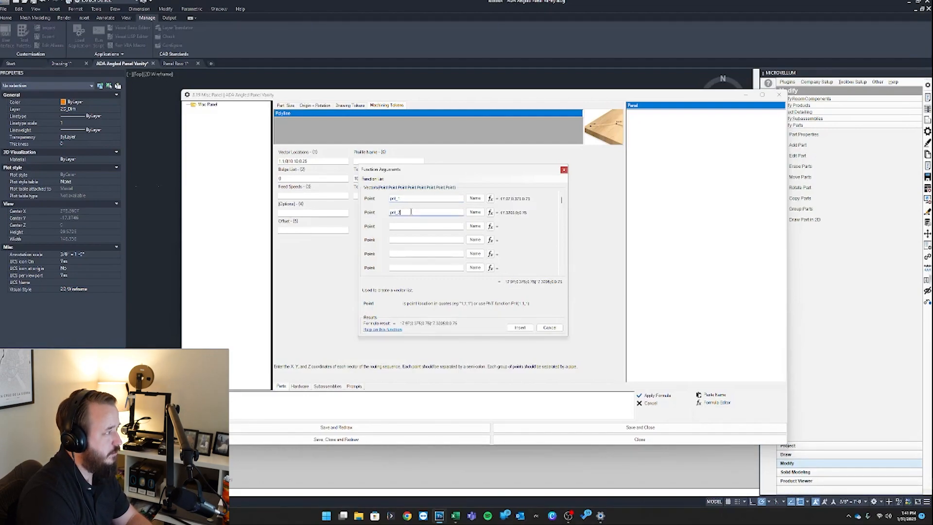
pyautogui.click(419, 227)
pyautogui.write('pnt_3')
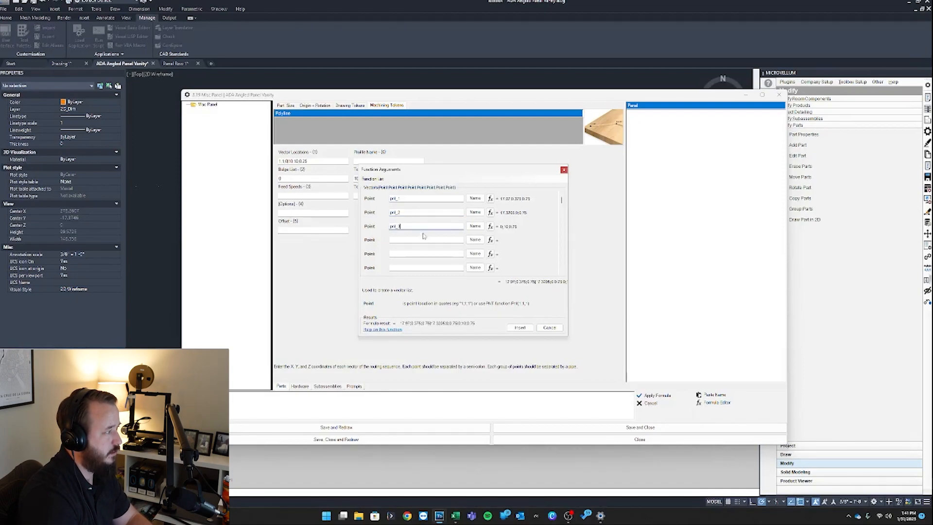
pyautogui.click(423, 238)
pyautogui.write('pnt_4')
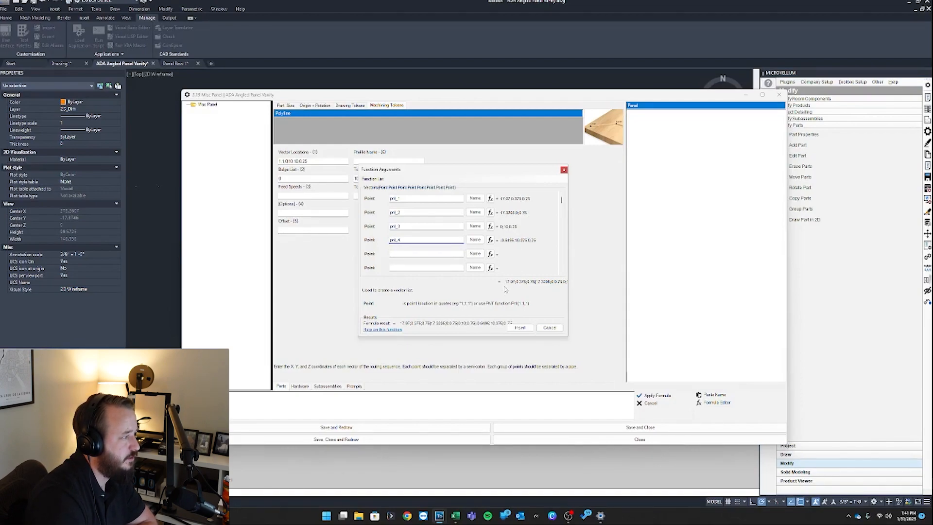
pyautogui.click(521, 326)
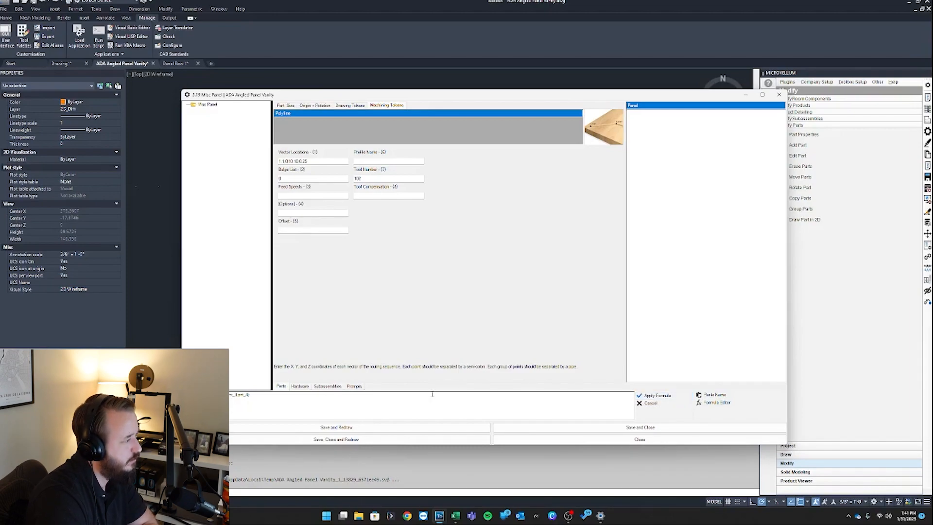
pyautogui.click(654, 395)
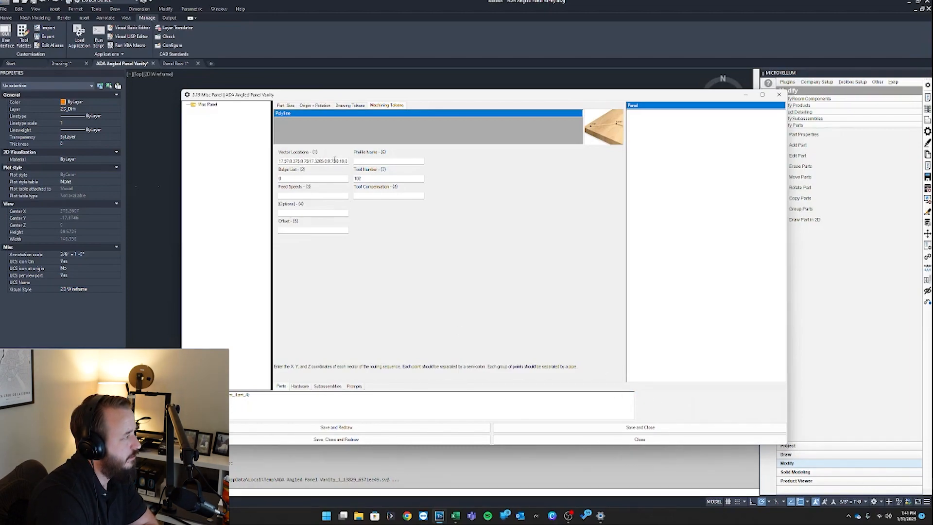
# Set the Polyline token's Tool Compensation to L, and save and redraw the panel.
pyautogui.click(323, 180)
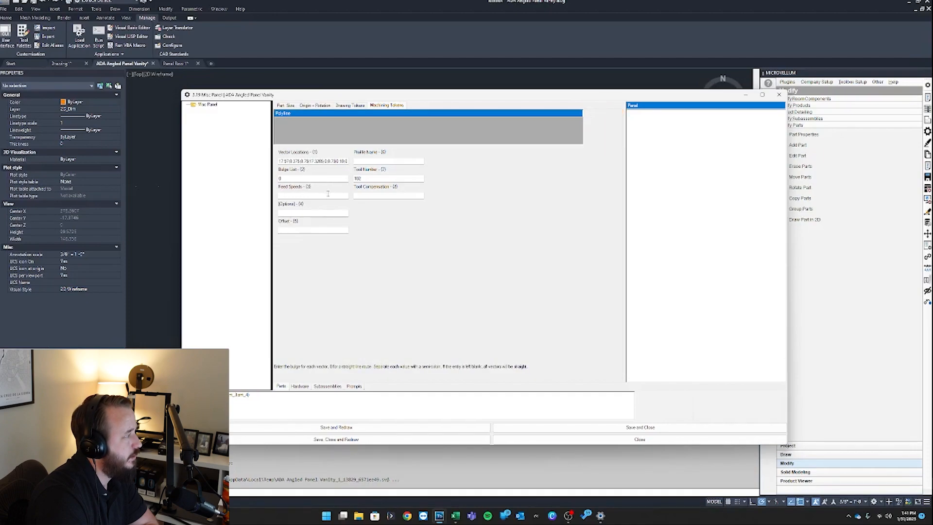
pyautogui.click(378, 160)
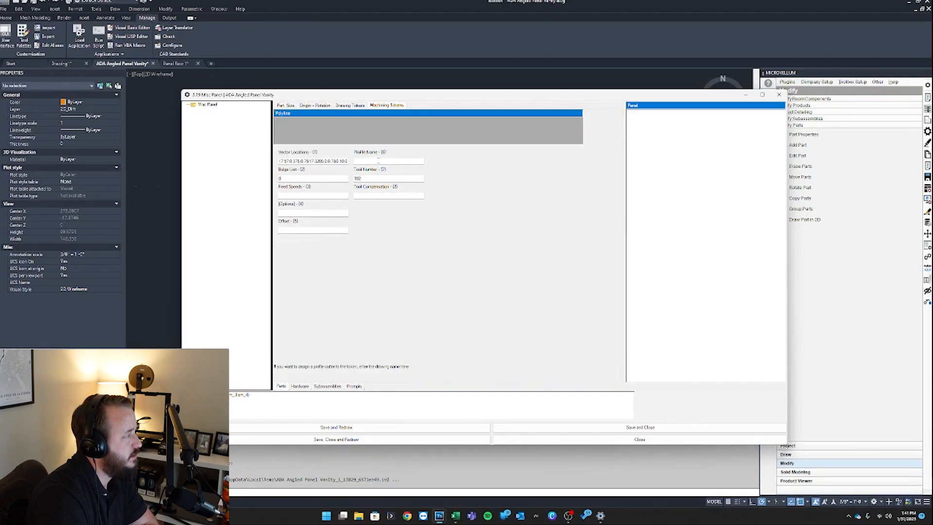
pyautogui.click(384, 195)
pyautogui.click(294, 402)
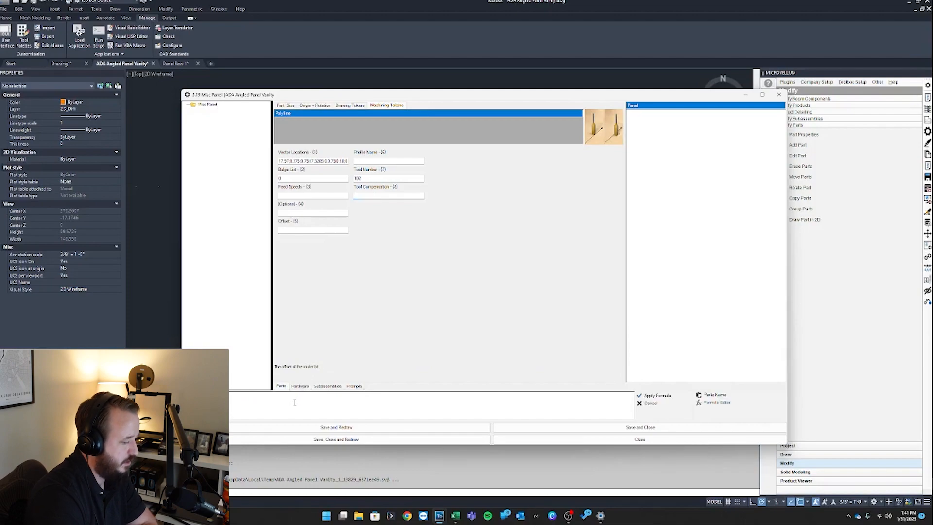
pyautogui.click(653, 394)
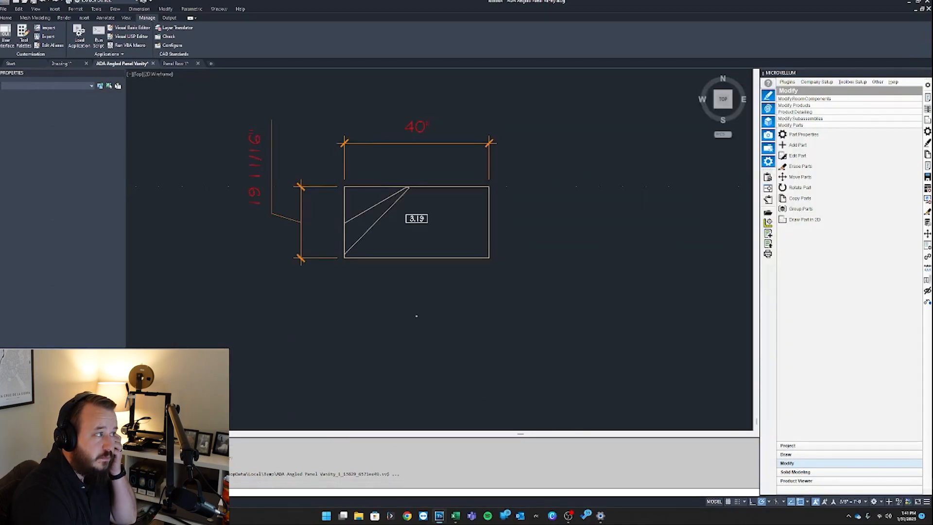
# Examine the shape of the machined cut on panel 3.19 in the plan view, including its point at the upper edge.
pyautogui.scroll(2, 370, 195)
pyautogui.scroll(4, 368, 195)
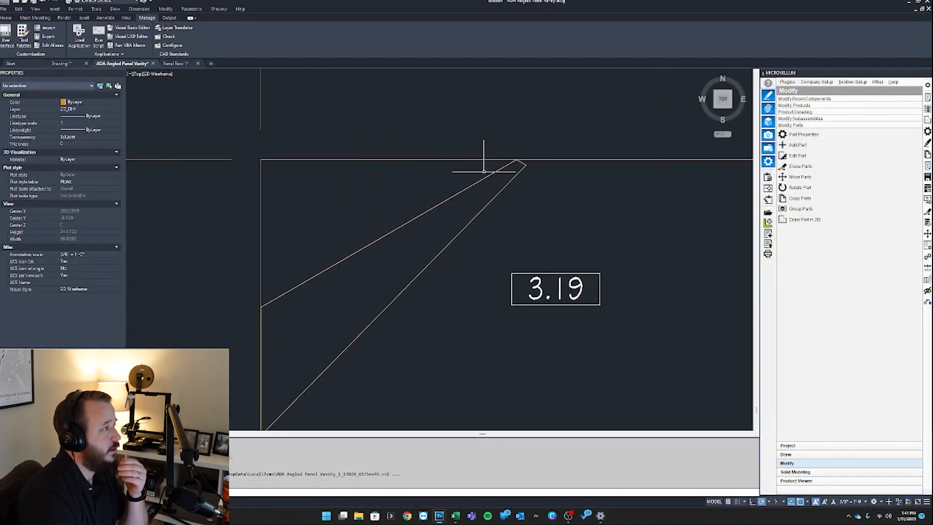
pyautogui.scroll(-2, 481, 157)
pyautogui.click(472, 182)
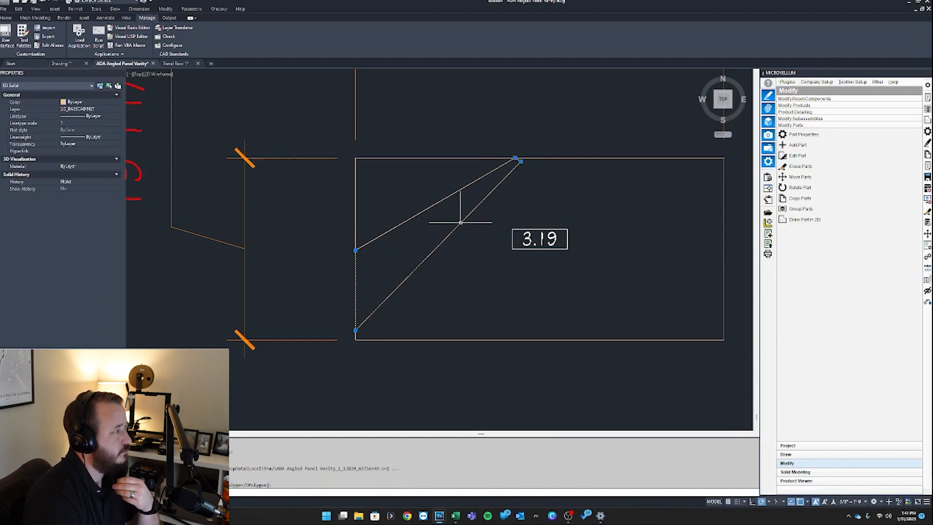
pyautogui.scroll(2, 413, 176)
pyautogui.click(462, 145)
pyautogui.click(427, 170)
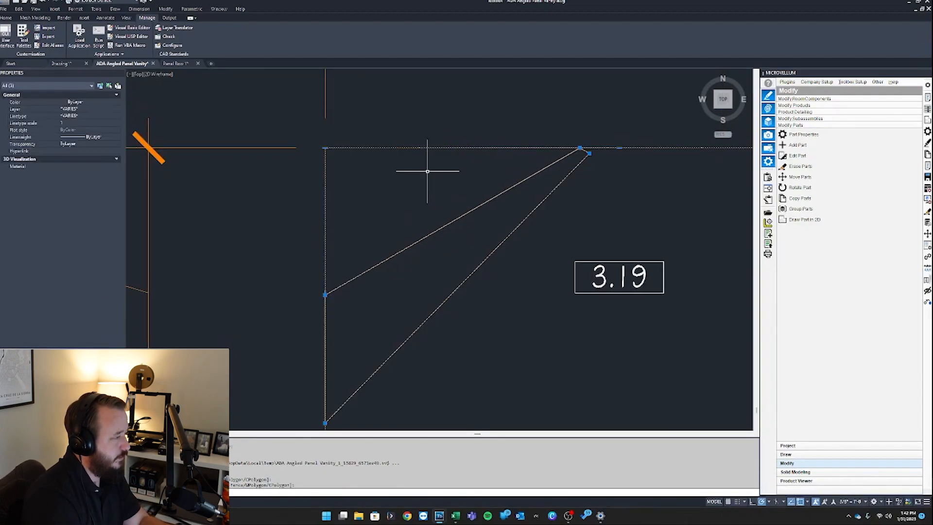
pyautogui.scroll(-2, 425, 181)
pyautogui.press('Escape')
pyautogui.scroll(-2, 440, 181)
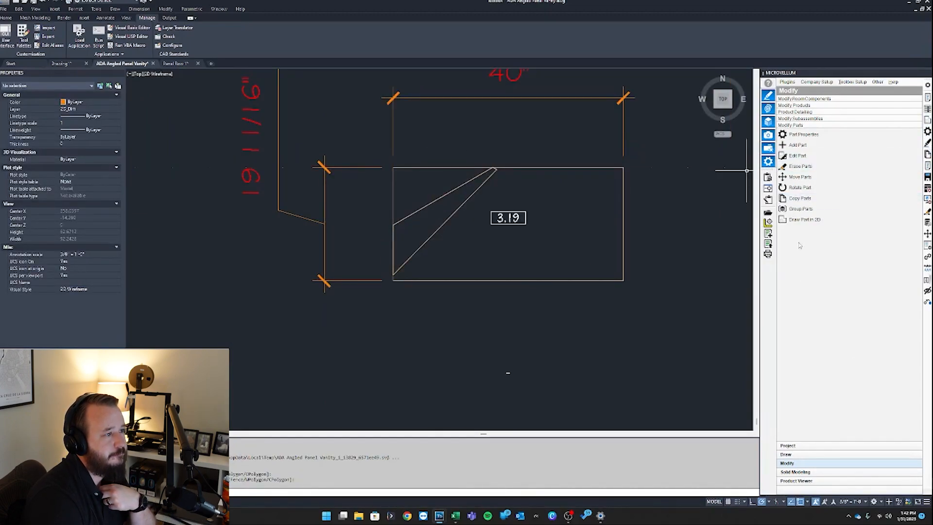
# Draw panel 3.19 in 2D and examine the polyline route where it meets the panel's upper edge.
pyautogui.click(807, 221)
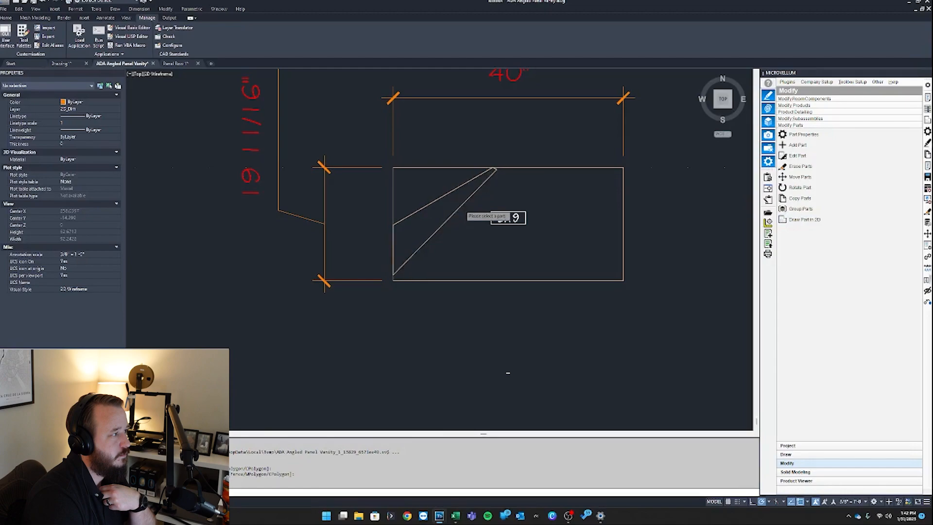
pyautogui.press('Escape')
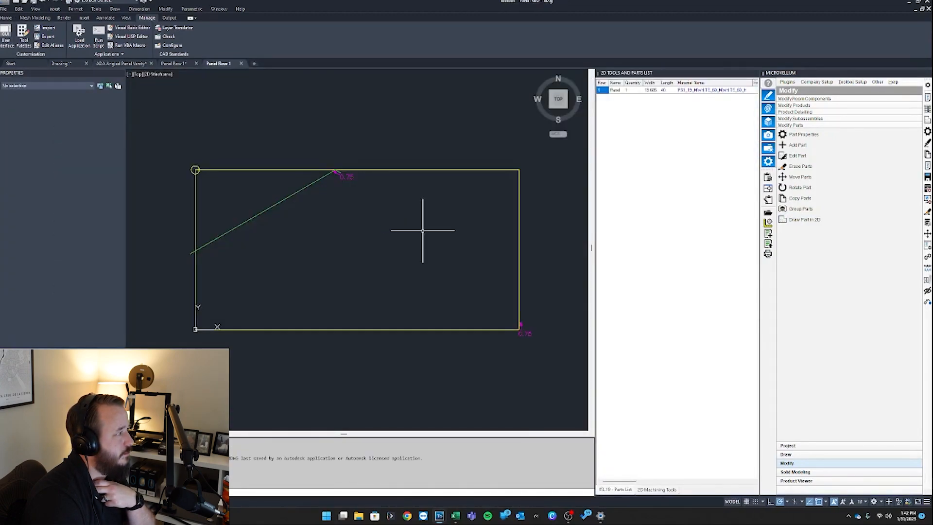
pyautogui.scroll(2, 233, 225)
pyautogui.moveTo(248, 226); pyautogui.dragTo(263, 274, button='middle')
pyautogui.scroll(5, 401, 190)
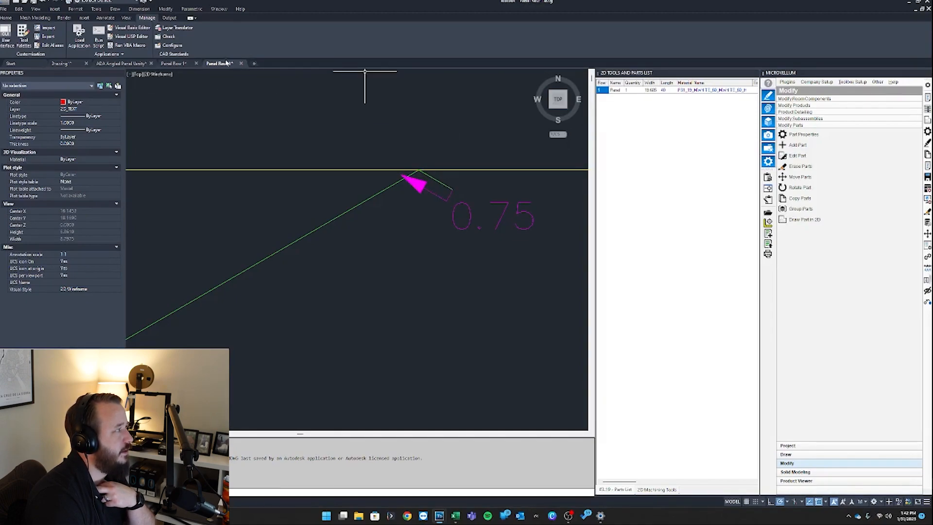
# Close the panel's 2D drawing without saving, and close the 2D tools and parts list.
pyautogui.click(241, 63)
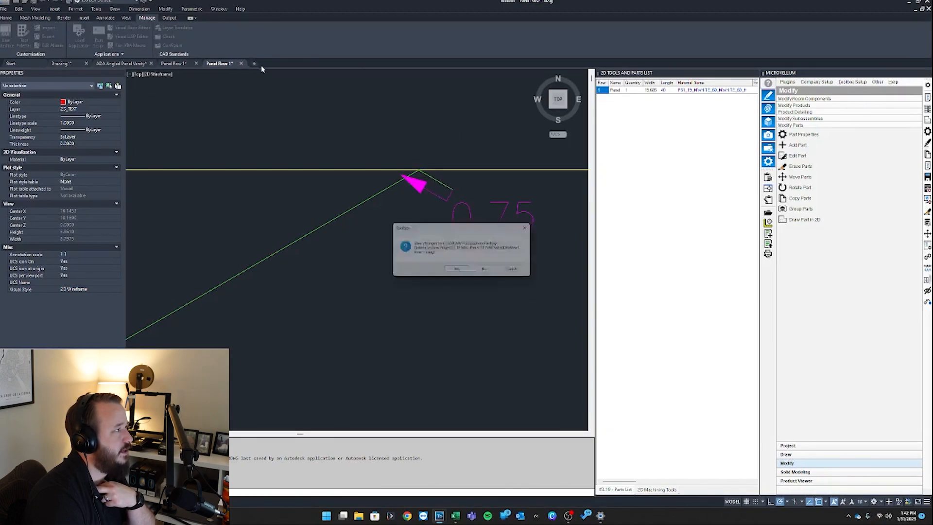
pyautogui.click(479, 274)
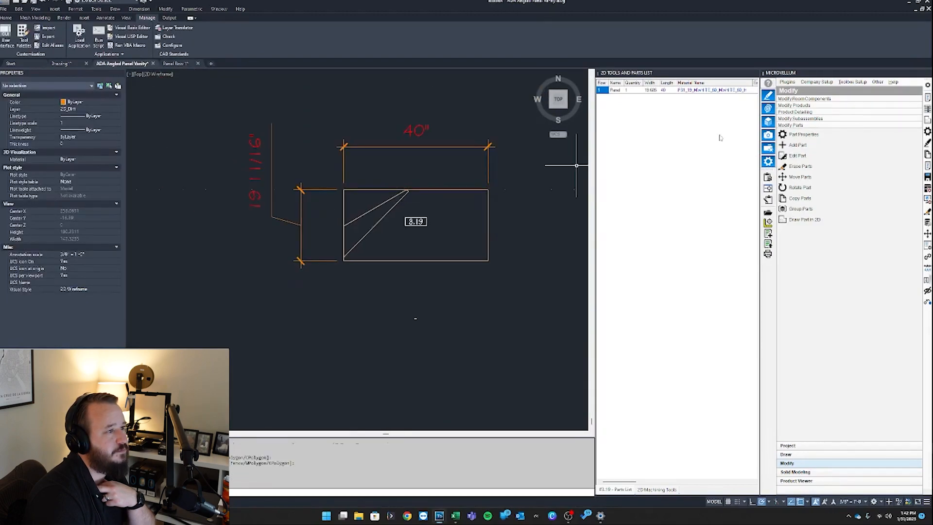
pyautogui.click(755, 72)
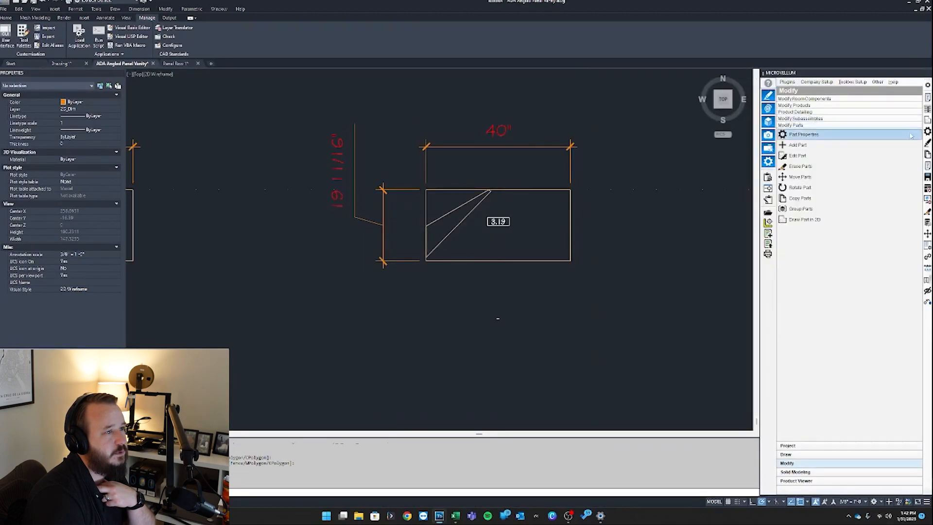
# Open the design data of Misc Panel 3.19 and show its prompts sheet.
pyautogui.click(802, 134)
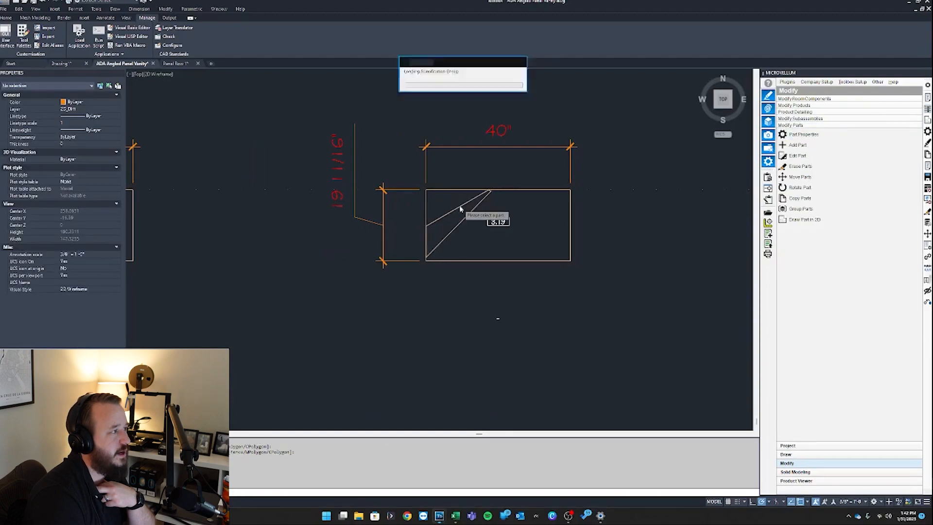
pyautogui.click(530, 247)
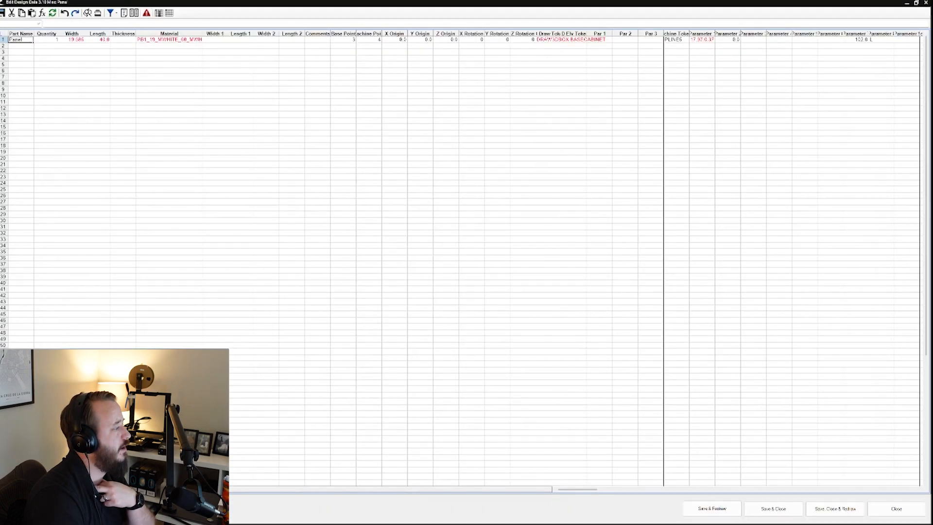
pyautogui.click(46, 489)
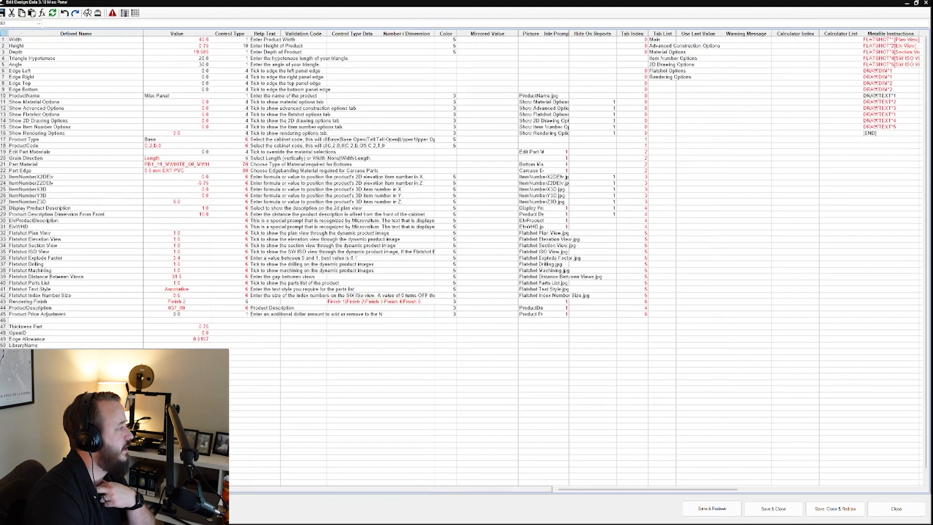
# Negate the YLocation router-lead SIN term in the PNT formula that contains Triangle_Hypotenuse, and apply the edited formula.
pyautogui.click(177, 357)
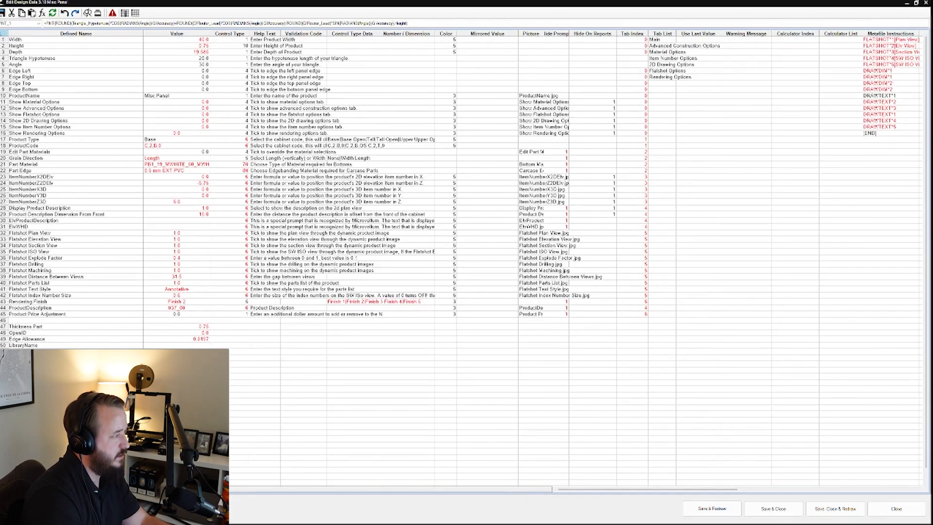
pyautogui.click(43, 24)
pyautogui.click(468, 208)
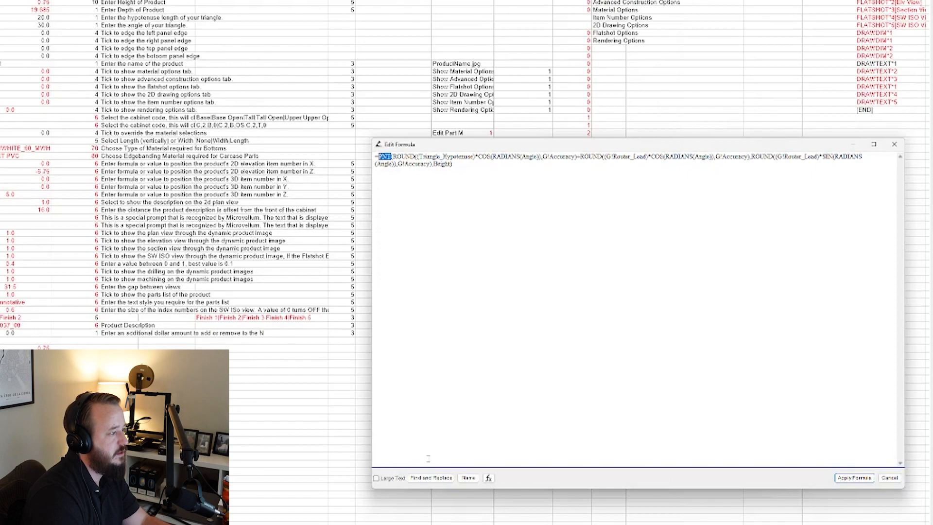
pyautogui.click(488, 478)
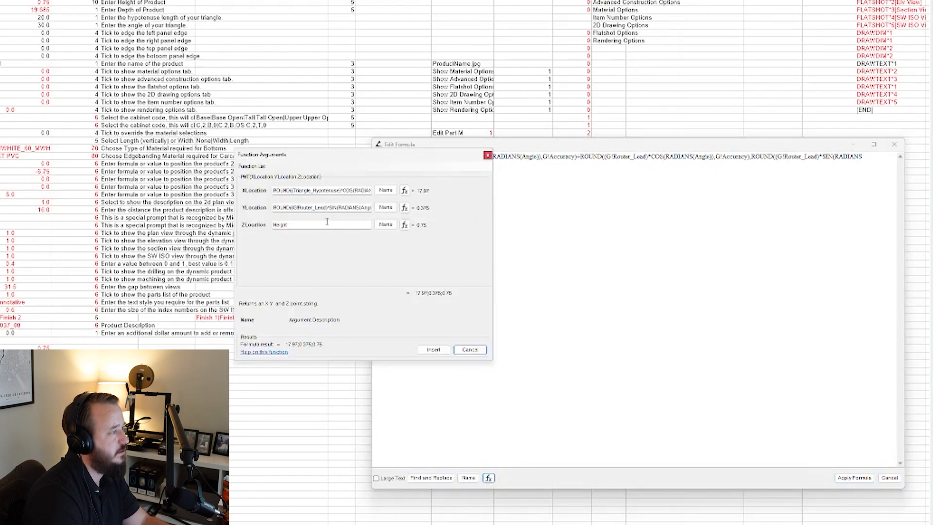
pyautogui.click(275, 209)
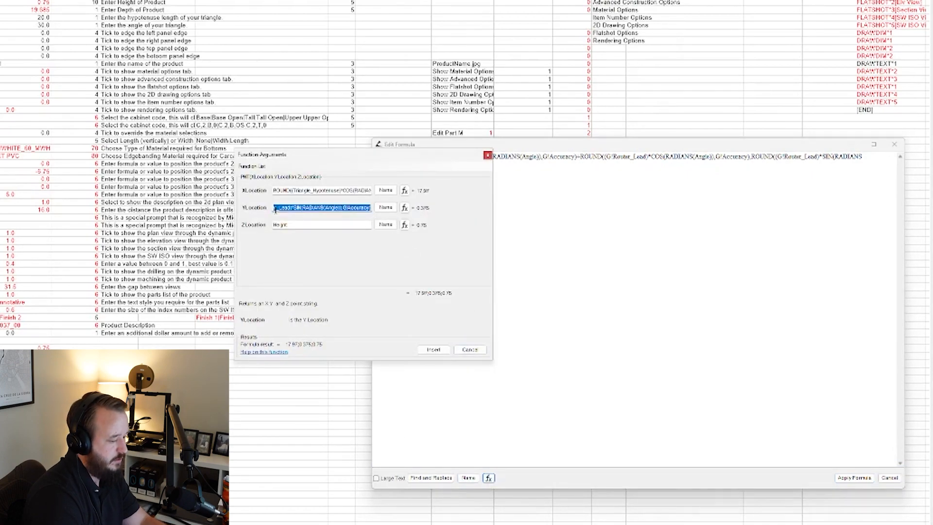
pyautogui.click(275, 209)
pyautogui.write('-')
pyautogui.click(433, 349)
pyautogui.click(853, 478)
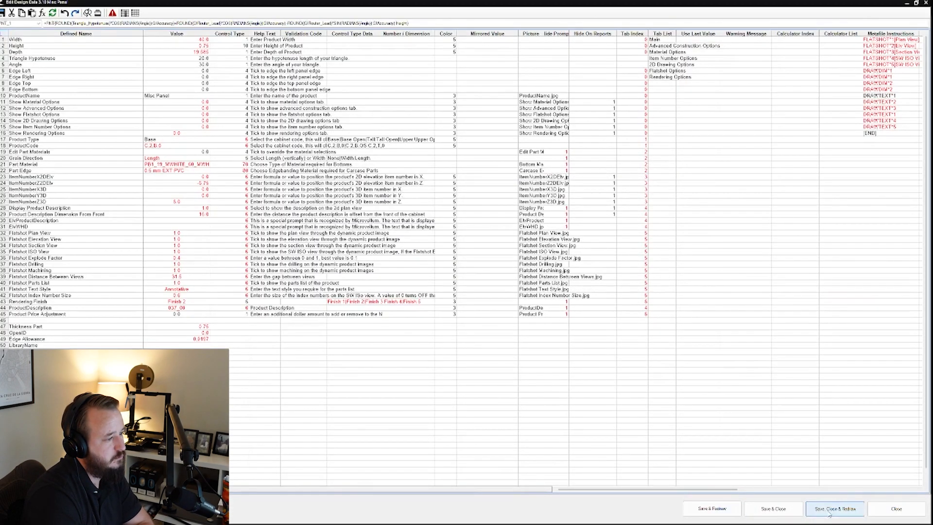
# Save and close the Misc Panel design data with a redraw, and examine the diagonal cut at the panel's upper edge.
pyautogui.click(828, 510)
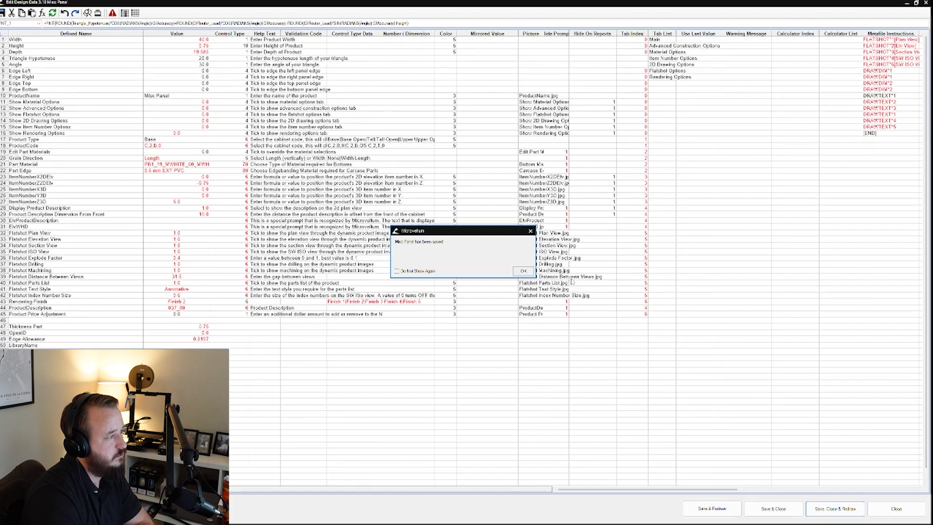
pyautogui.click(523, 271)
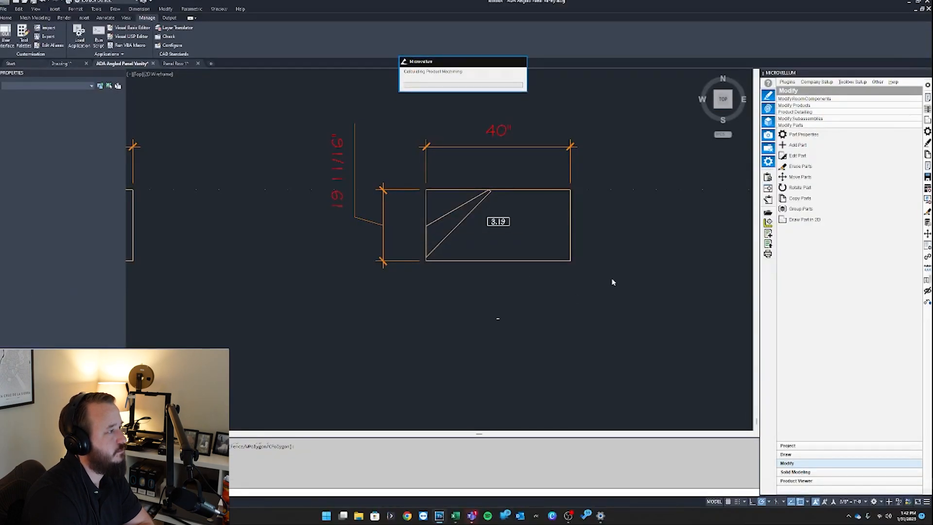
pyautogui.scroll(4, 489, 193)
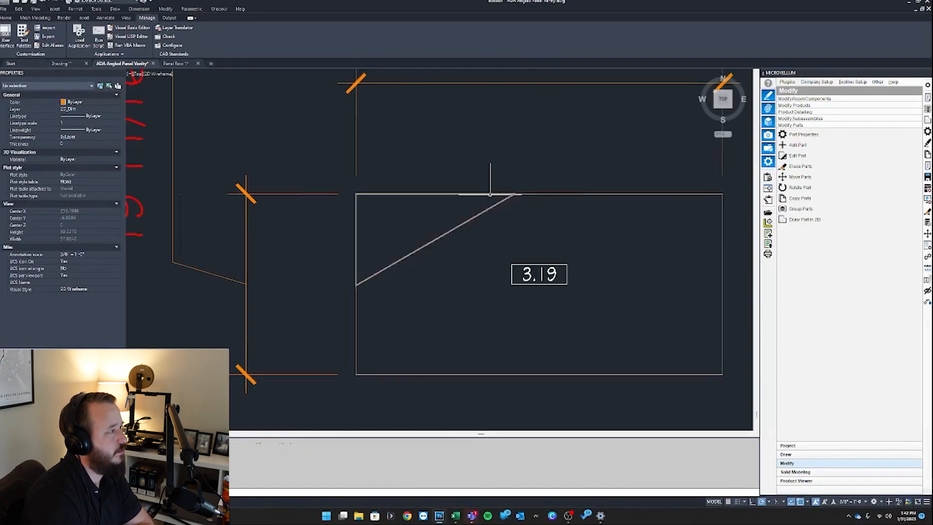
pyautogui.click(489, 195)
pyautogui.press('Escape')
# Set the Triangle Hypotenuse prompt of panel 3.19 to 25 and apply the prompts.
pyautogui.click(927, 97)
pyautogui.click(475, 218)
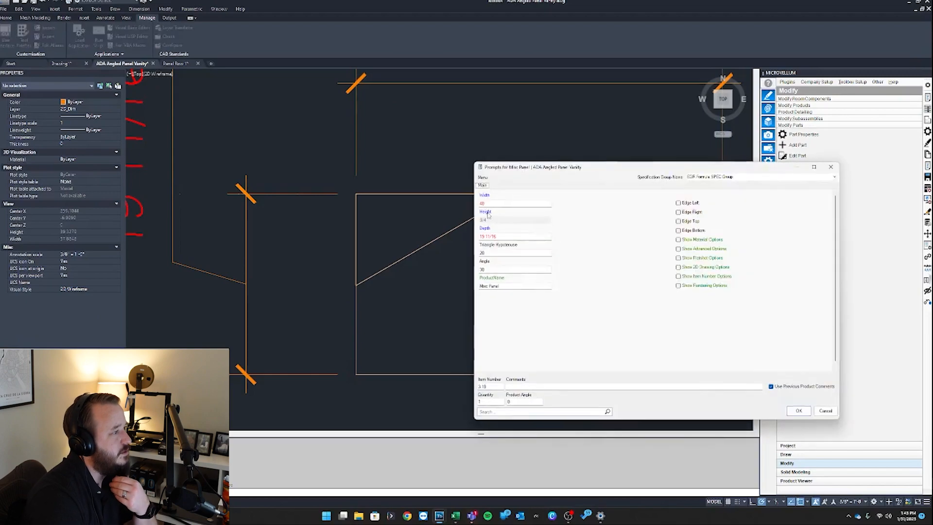
pyautogui.doubleClick(490, 252)
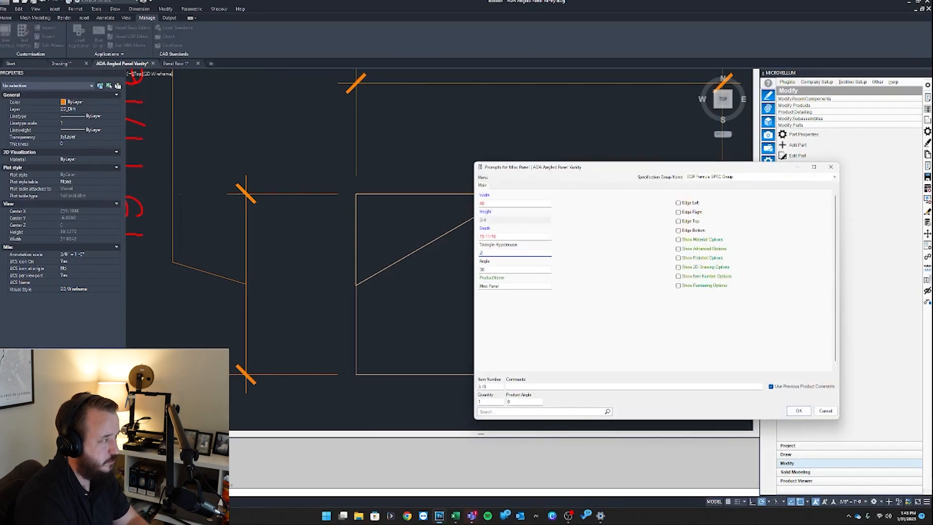
pyautogui.click(797, 411)
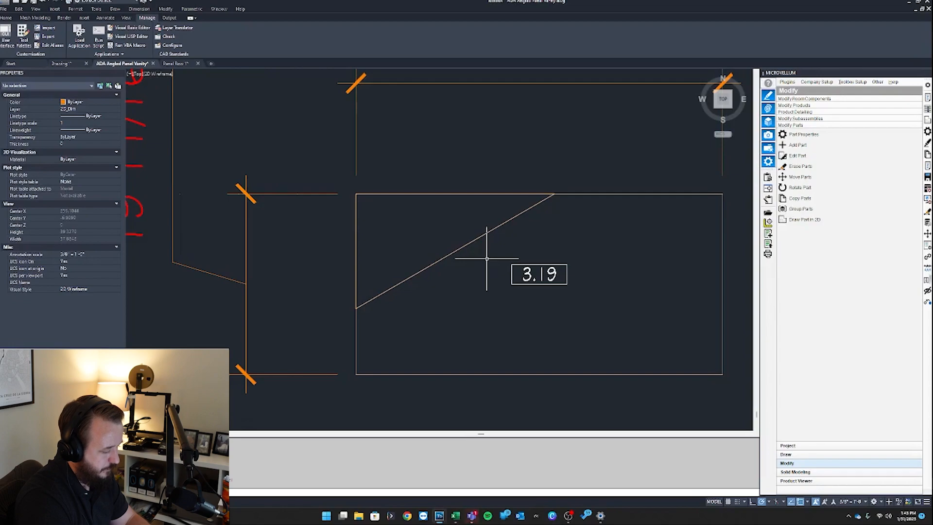
# Add an aligned dimension along the diagonal cut, from the panel's left edge to its upper edge.
pyautogui.write('dli')
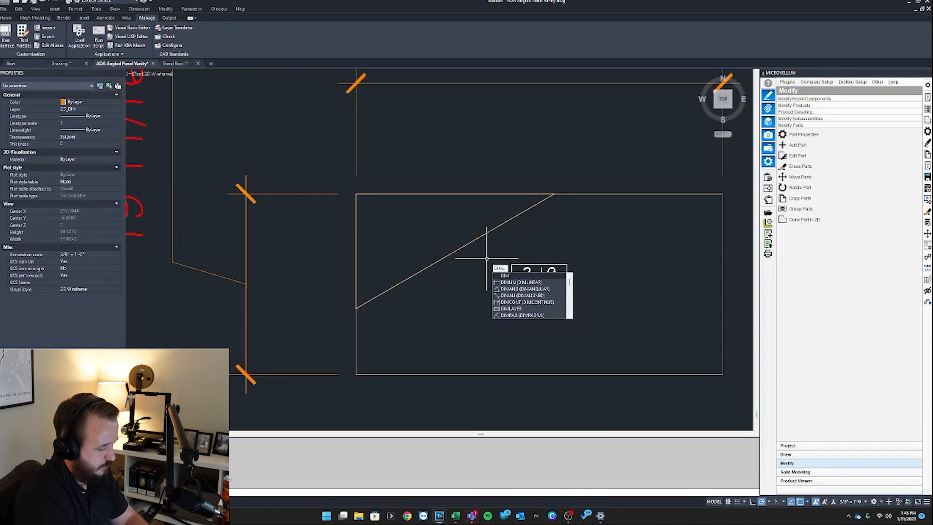
pyautogui.press('Return')
pyautogui.click(358, 310)
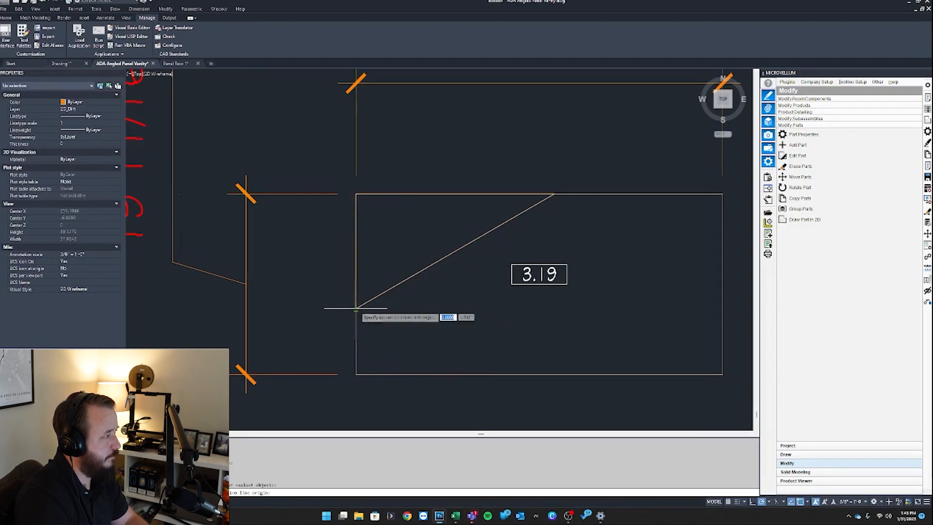
pyautogui.click(554, 195)
pyautogui.click(590, 243)
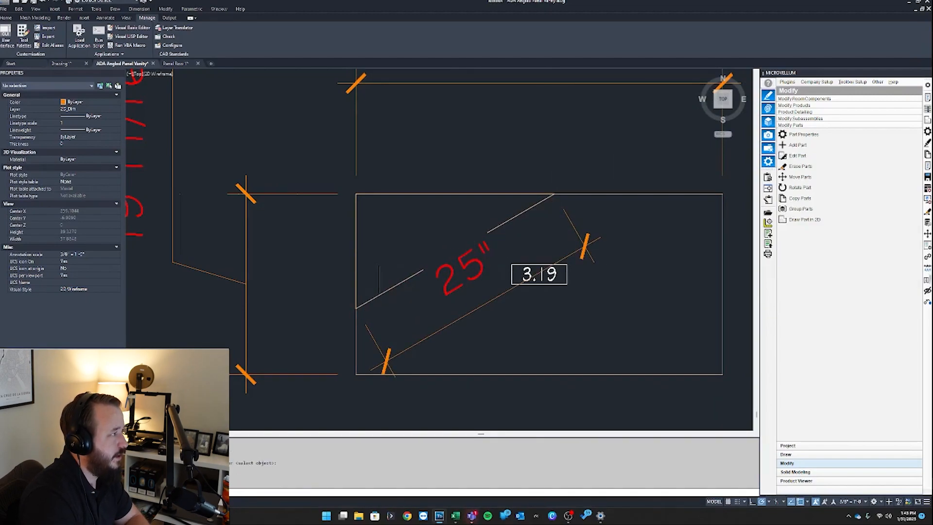
pyautogui.scroll(-2, 381, 246)
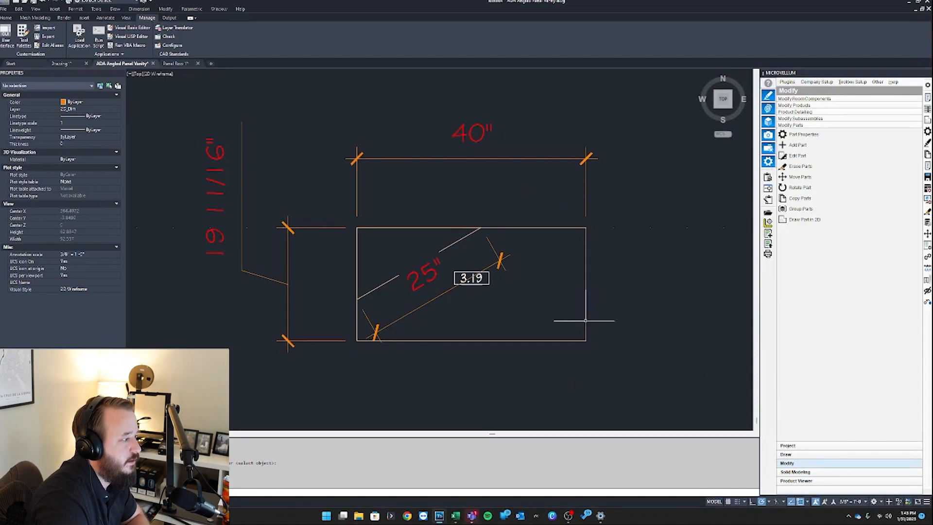
# Switch to the Microvellum Trig Formula Calculator workbook in Excel and view its router-lead formulas and triangle diagram.
pyautogui.click(456, 515)
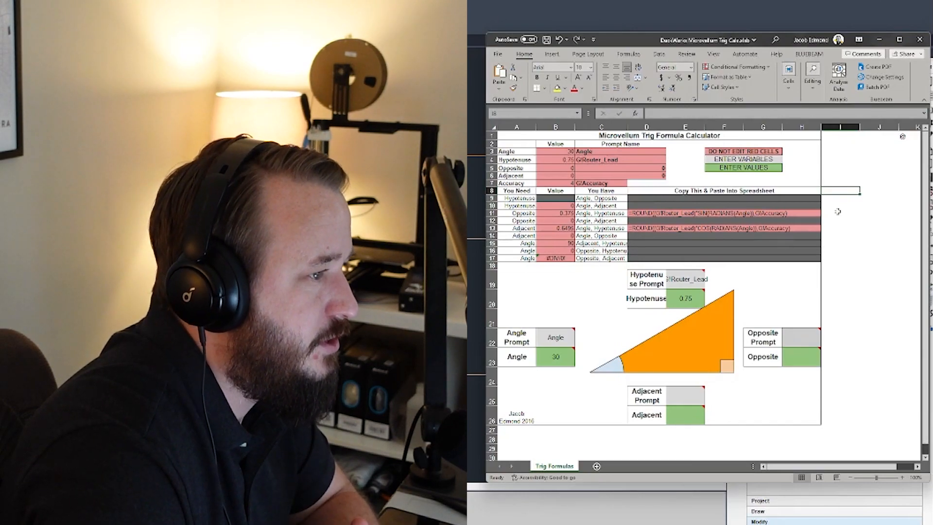
pyautogui.click(558, 268)
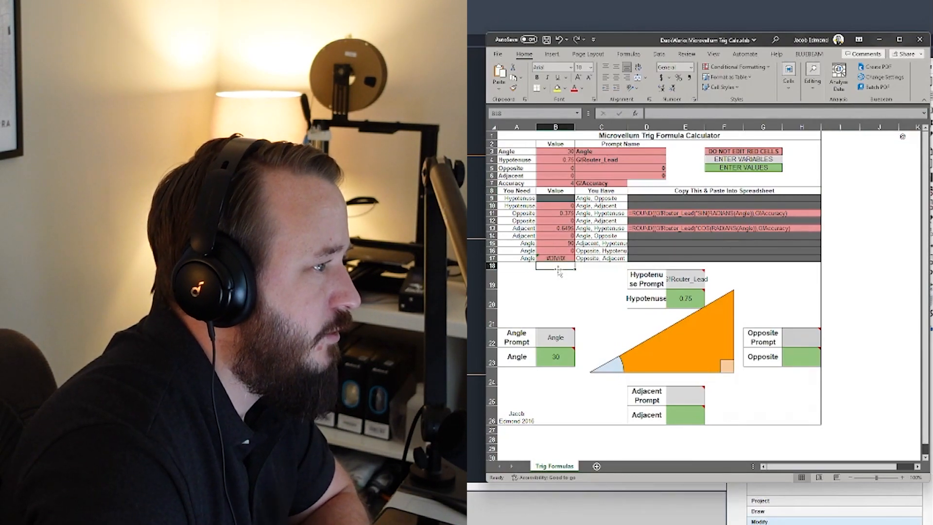